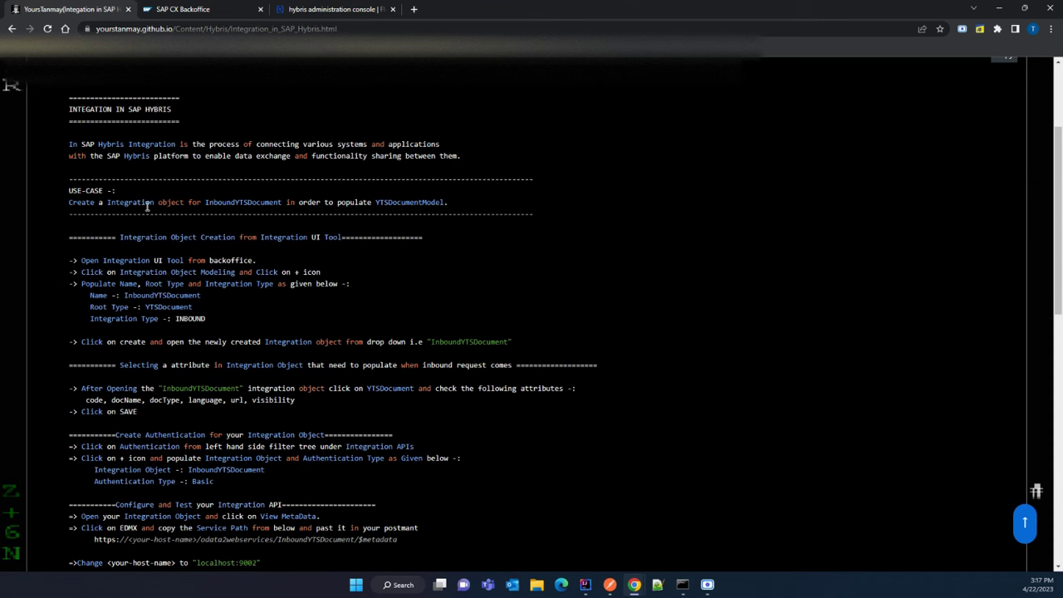
Step: Highlight the InboundYTSDocument object name and the YTSDocumentModel target in the tutorial
scroll(138, 218, down, 1)
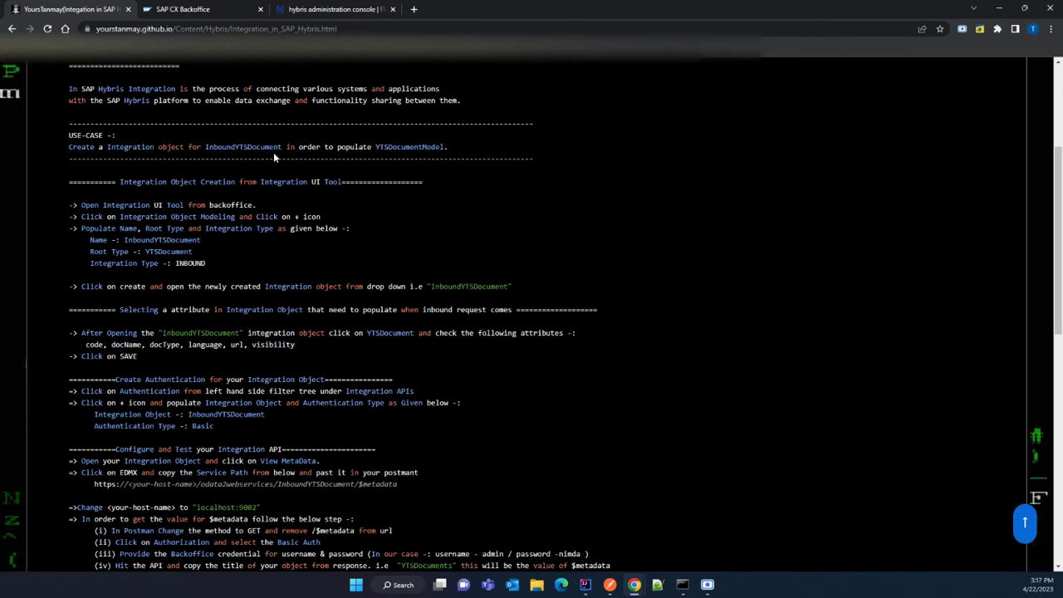
drag(205, 147, 283, 147)
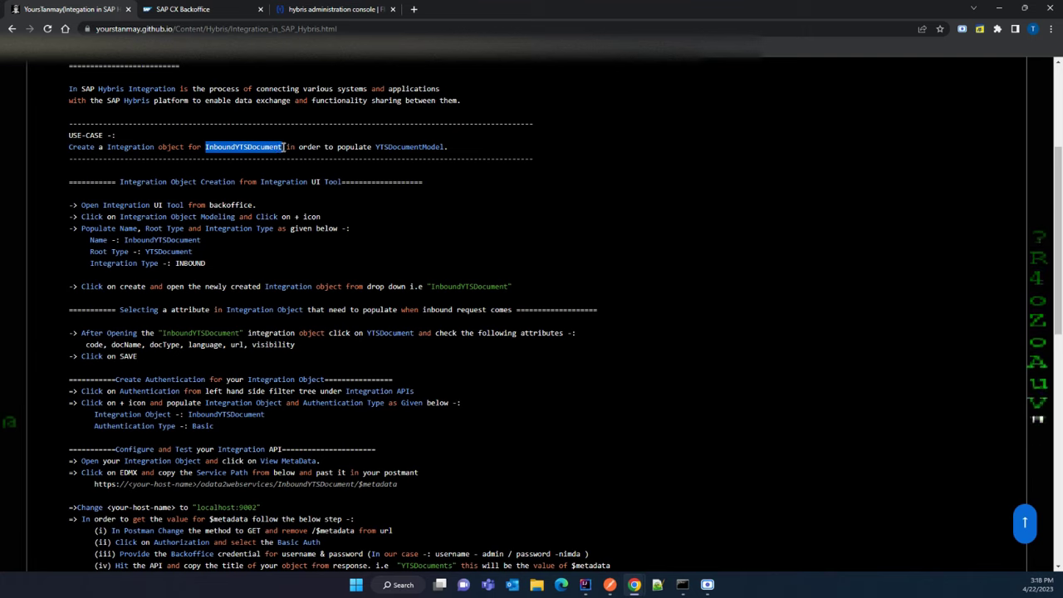
double_click(408, 147)
click(471, 160)
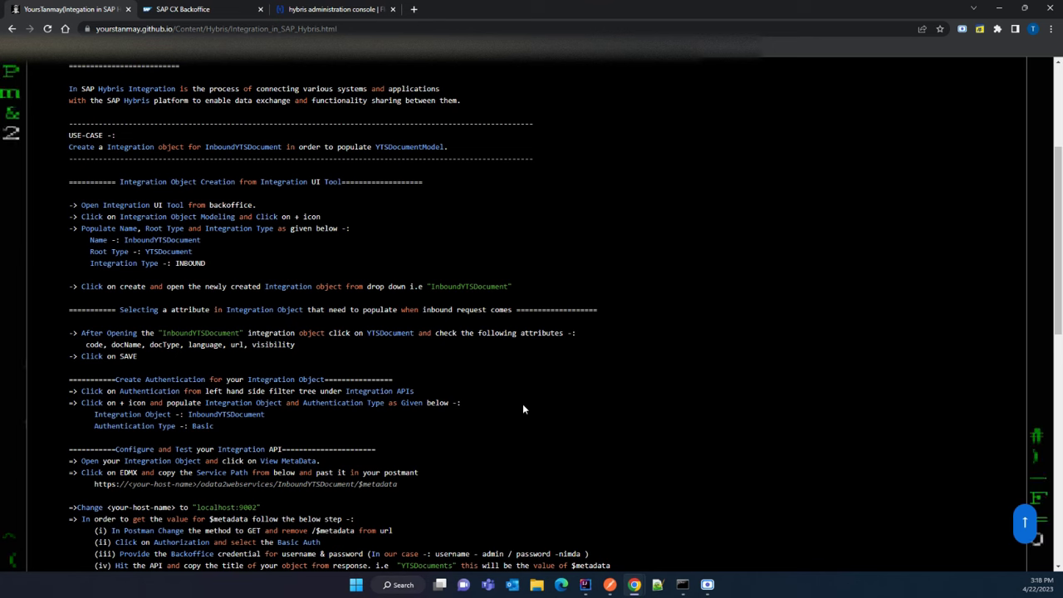
Step: Review the YTSDocument item type's code, docName and docType attributes in ytscore-items.xml
click(585, 586)
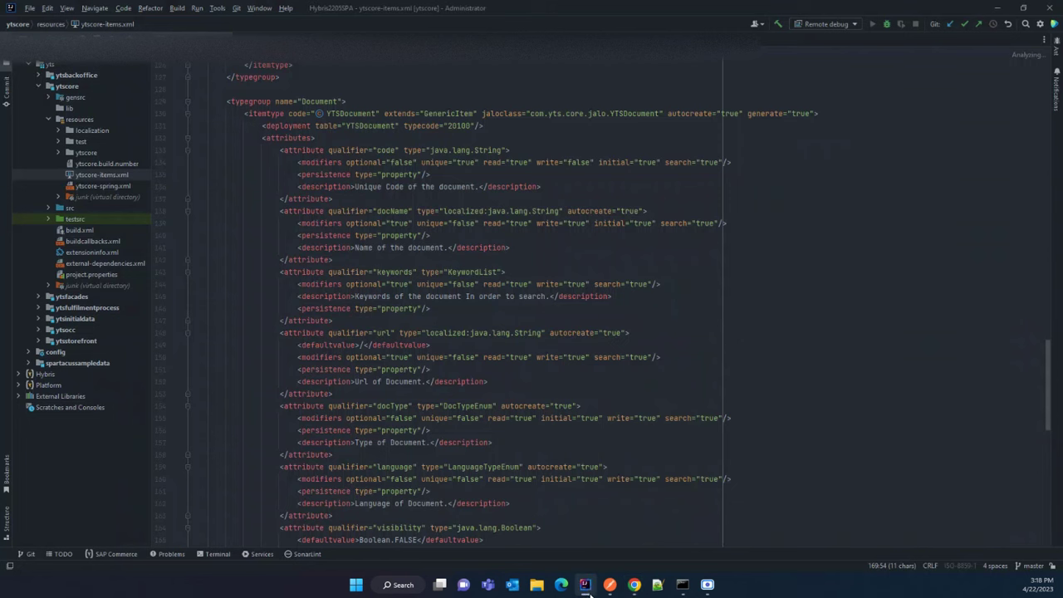
double_click(338, 114)
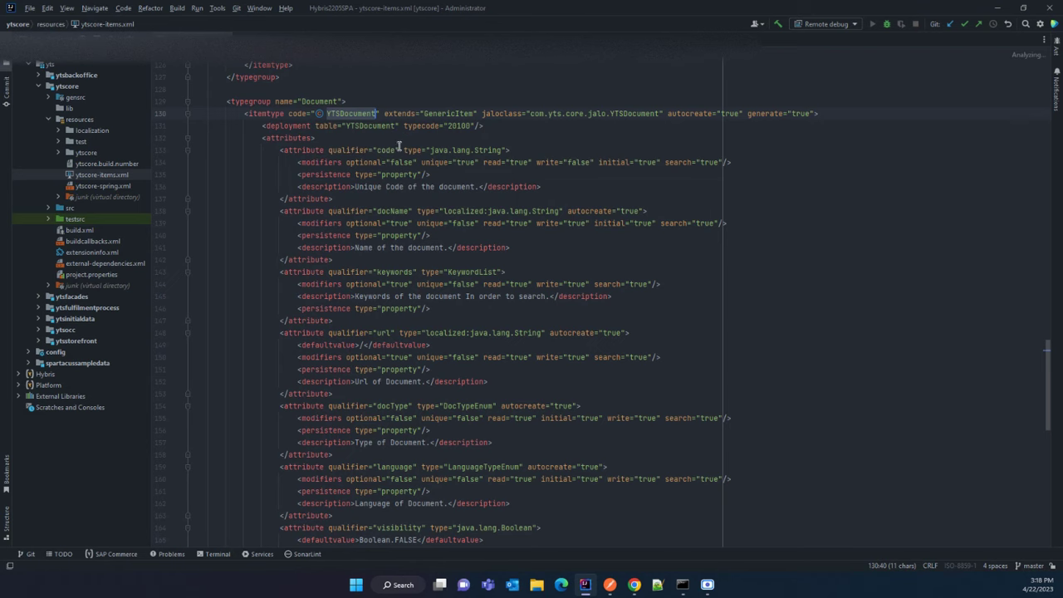
scroll(399, 147, down, 1)
click(376, 114)
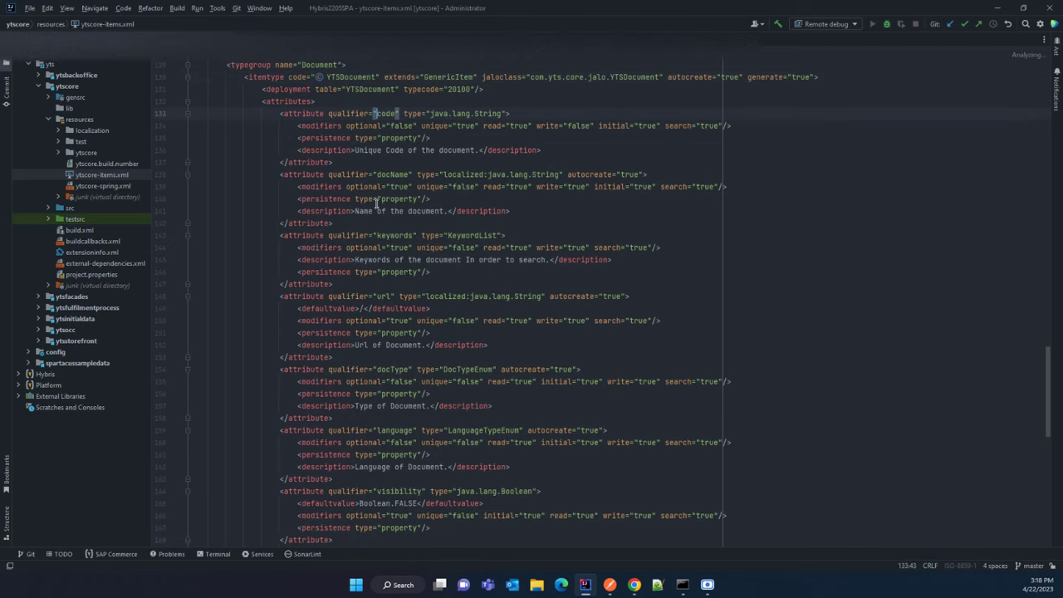
click(388, 174)
click(390, 369)
scroll(402, 479, down, 4)
scroll(406, 407, up, 3)
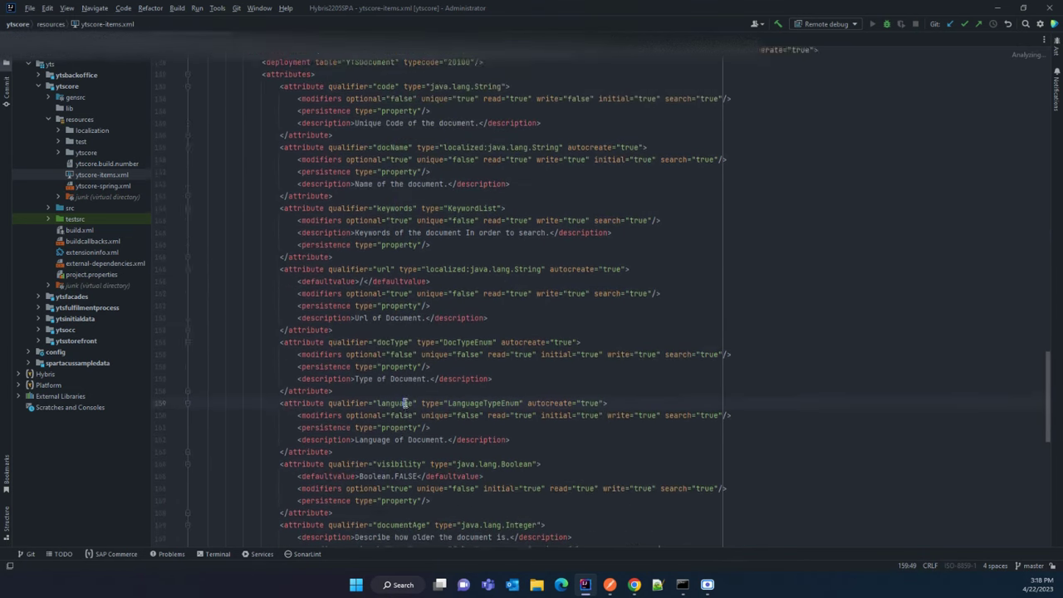
scroll(405, 403, up, 3)
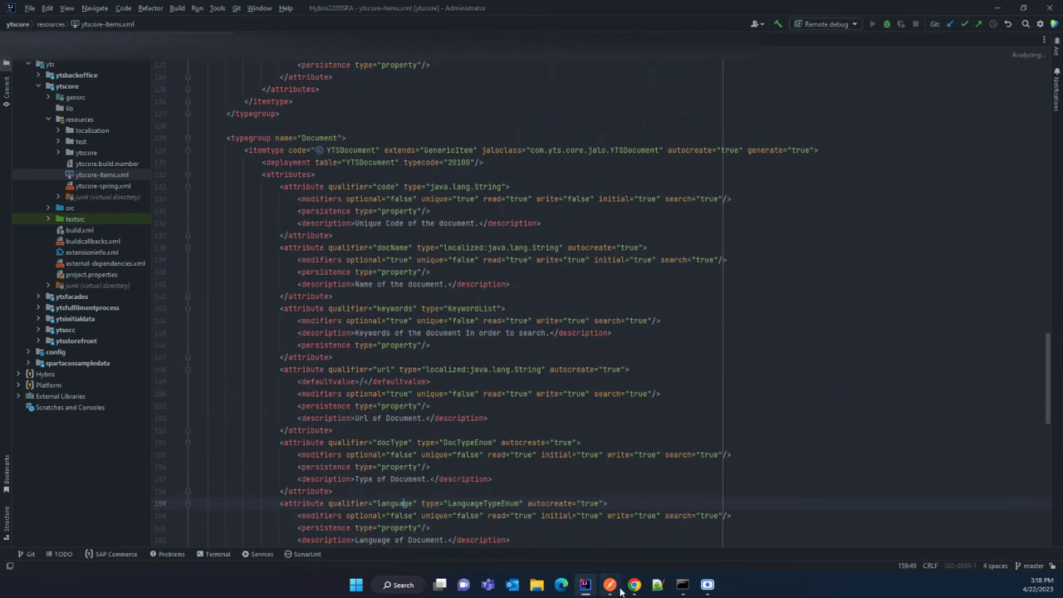
Step: In Backoffice, filter the navigation tree by 'yts' and open the YTS Document list
mouse_move(635, 584)
click(582, 528)
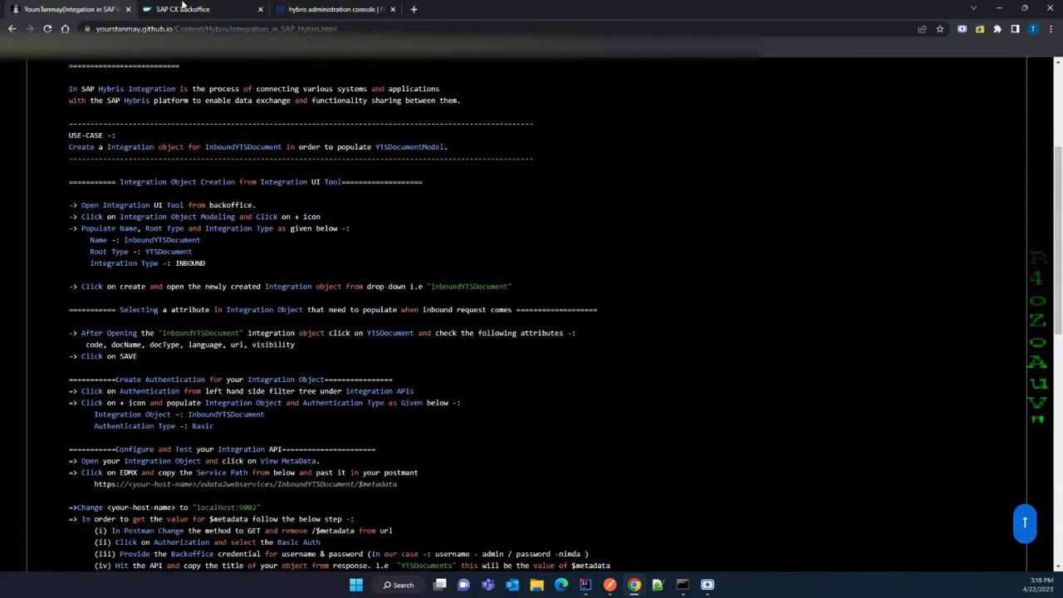
click(183, 8)
click(78, 101)
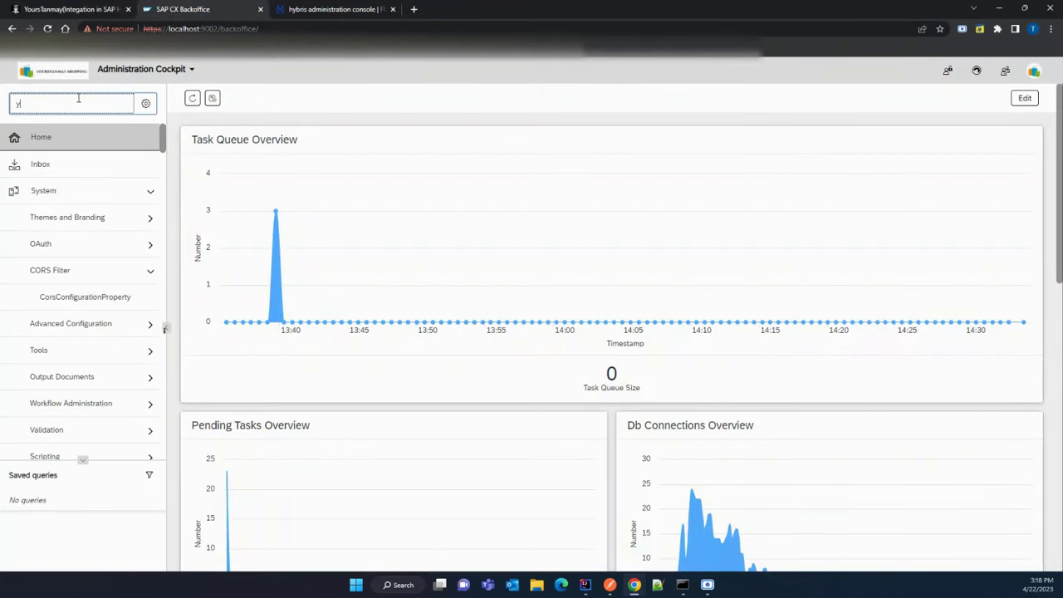
text(yt)
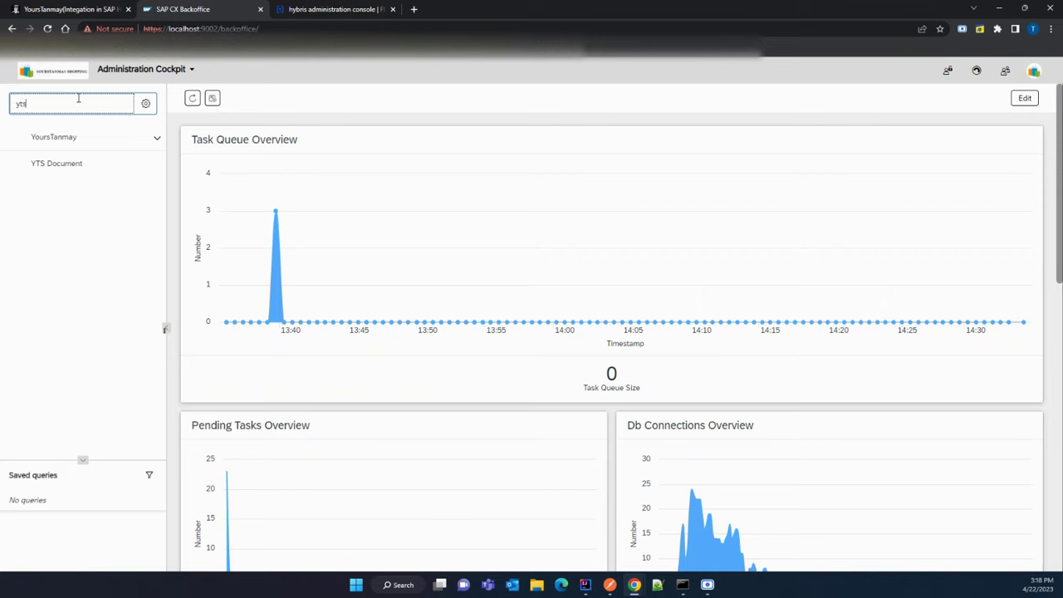
text(s)
click(73, 164)
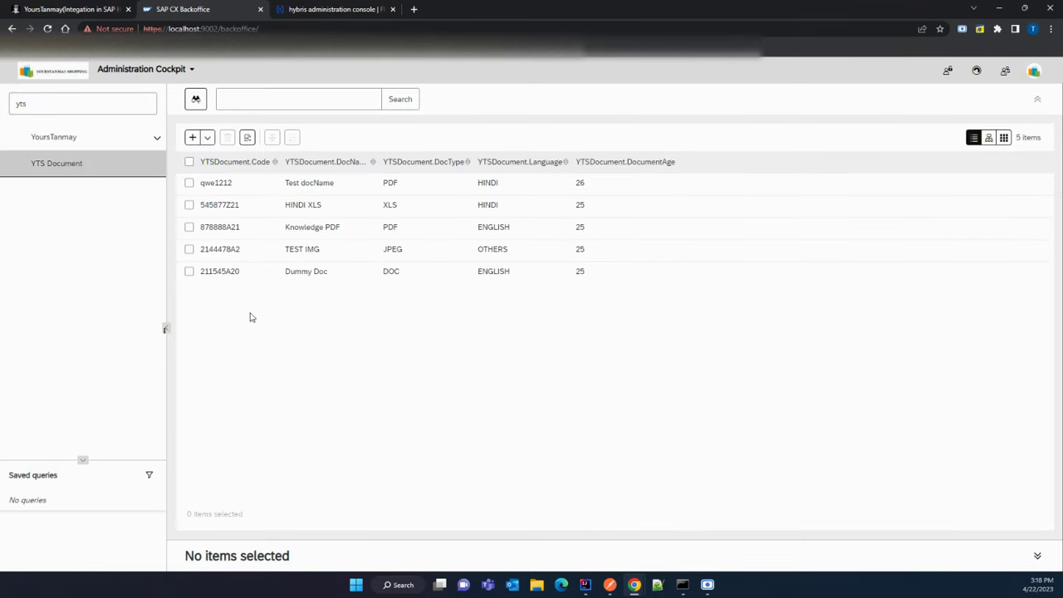
Step: Highlight the five YTSDocument records, then open and cancel a new YTSDocument form
drag(250, 316, 720, 299)
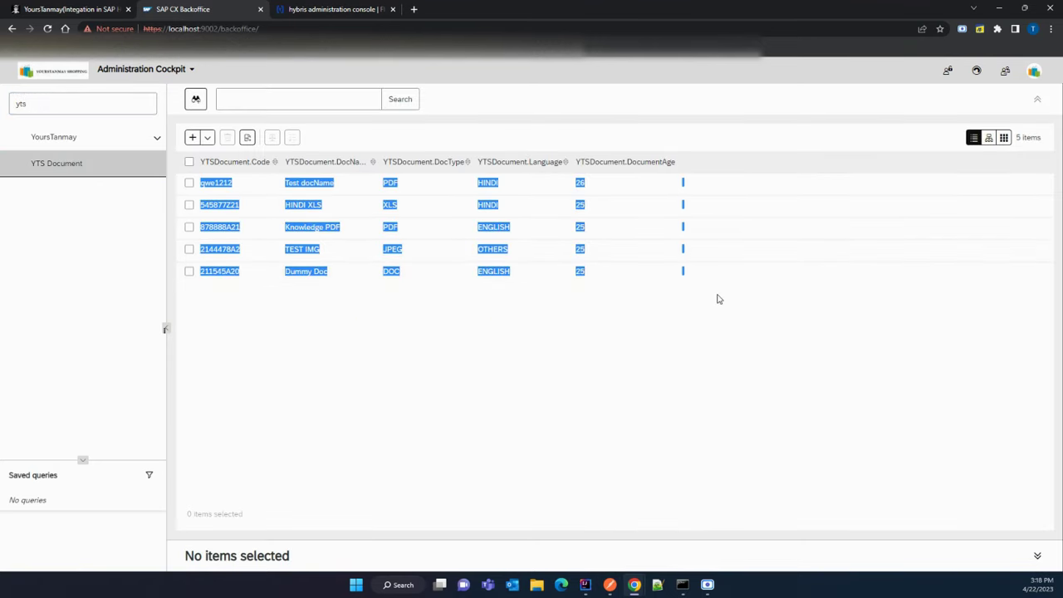
click(382, 335)
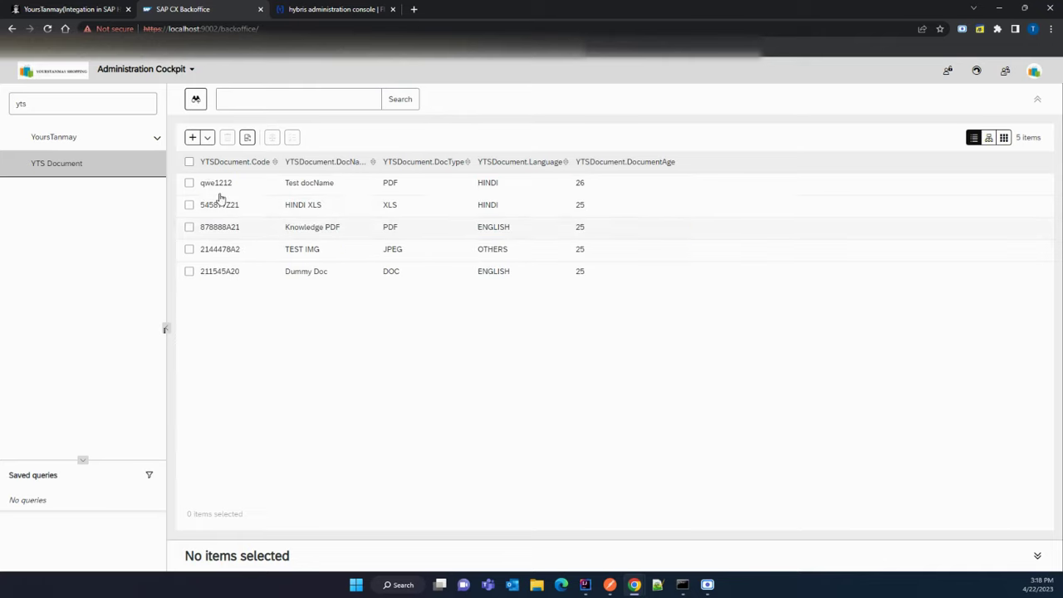
click(192, 138)
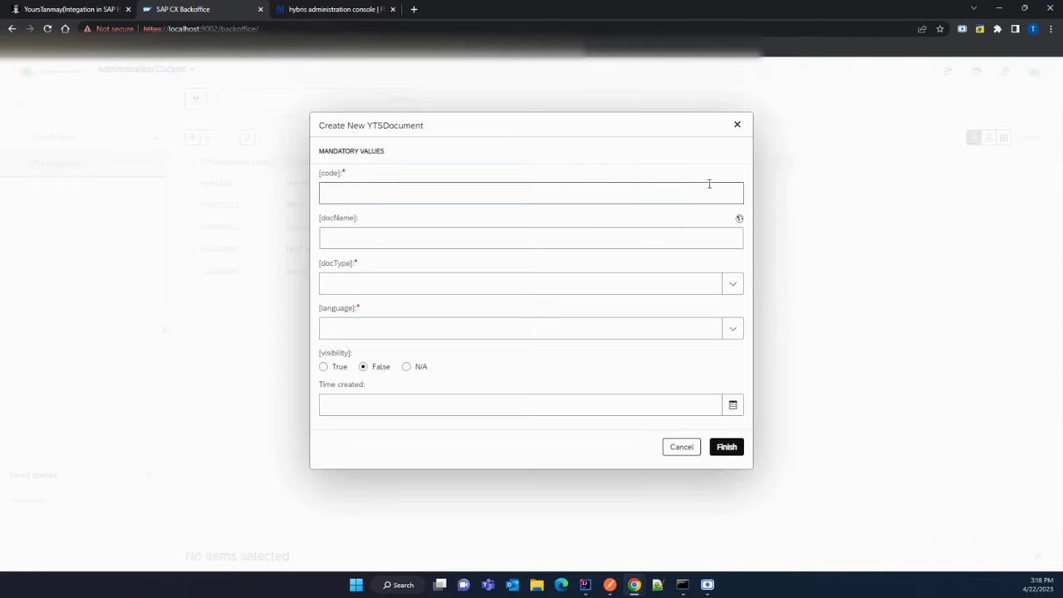
click(736, 124)
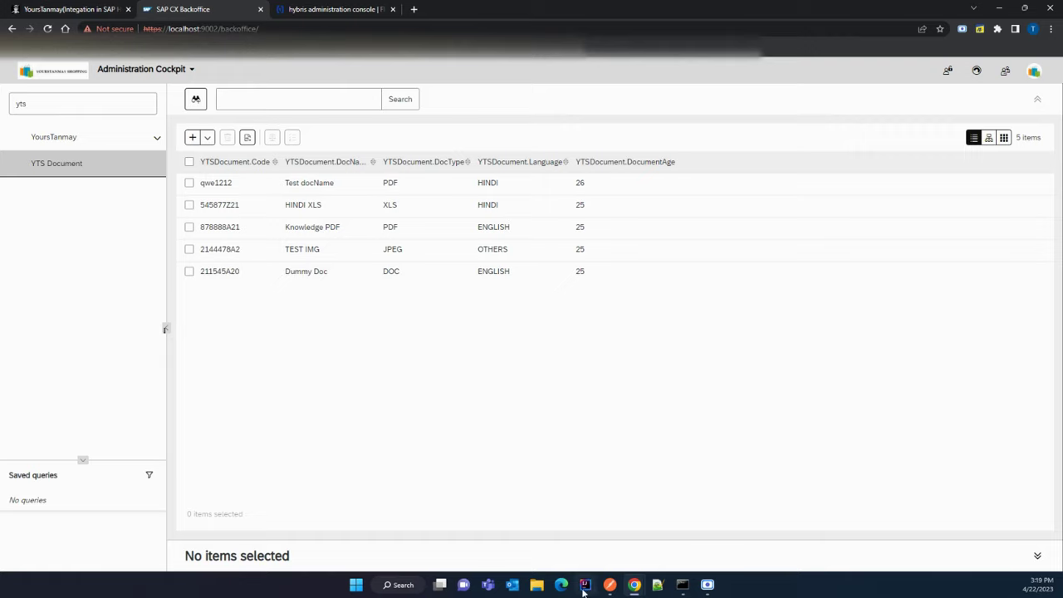
mouse_move(640, 591)
click(83, 10)
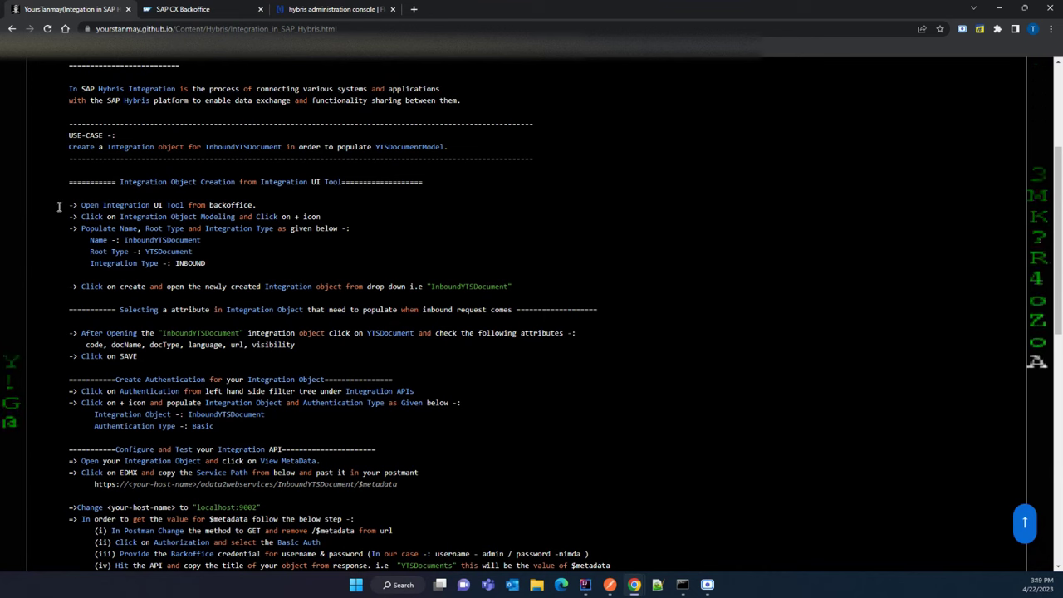
drag(98, 202, 248, 324)
scroll(542, 383, up, 5)
scroll(533, 367, up, 2)
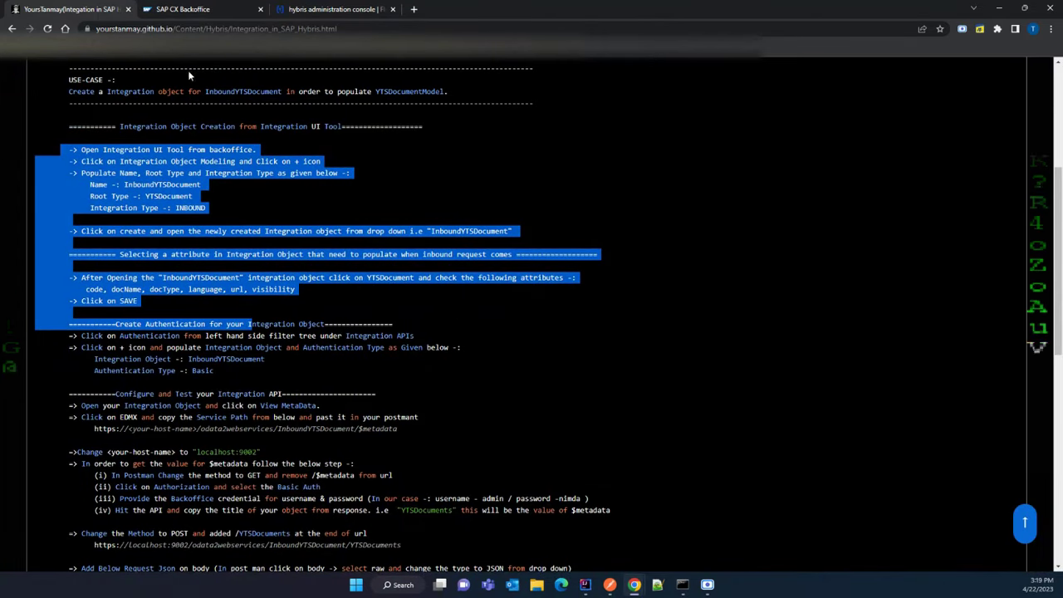
click(229, 247)
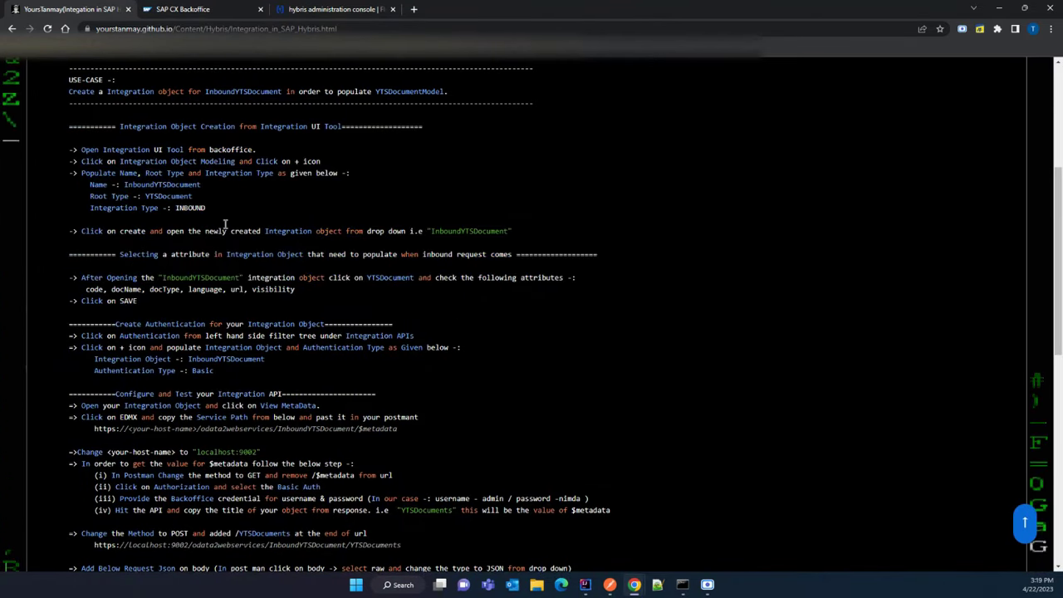
click(172, 8)
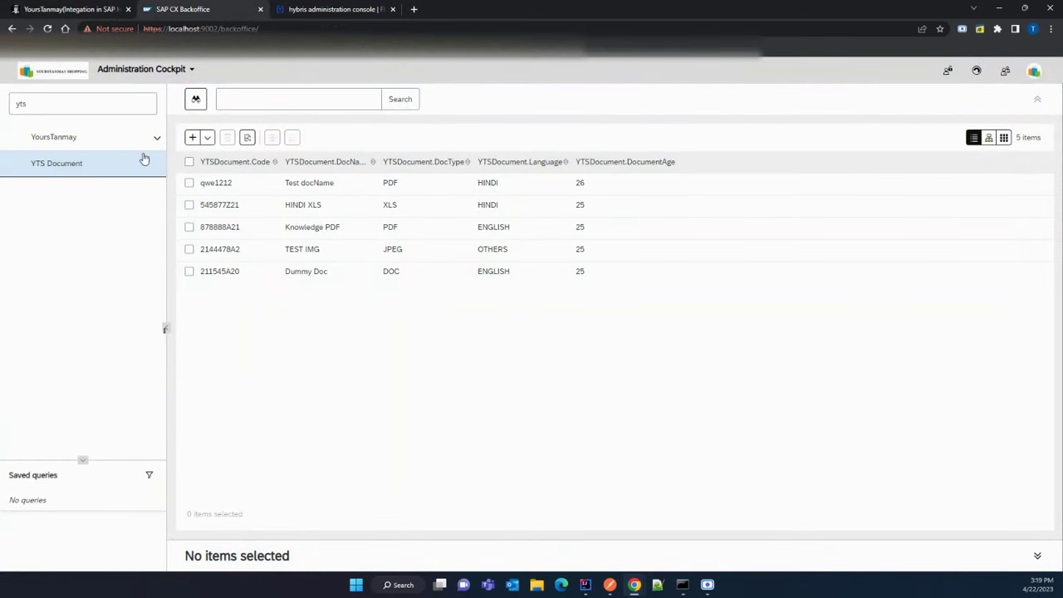
Step: Switch to the Integration UI Tool cockpit and start a new integration object in Object Modeling
click(139, 71)
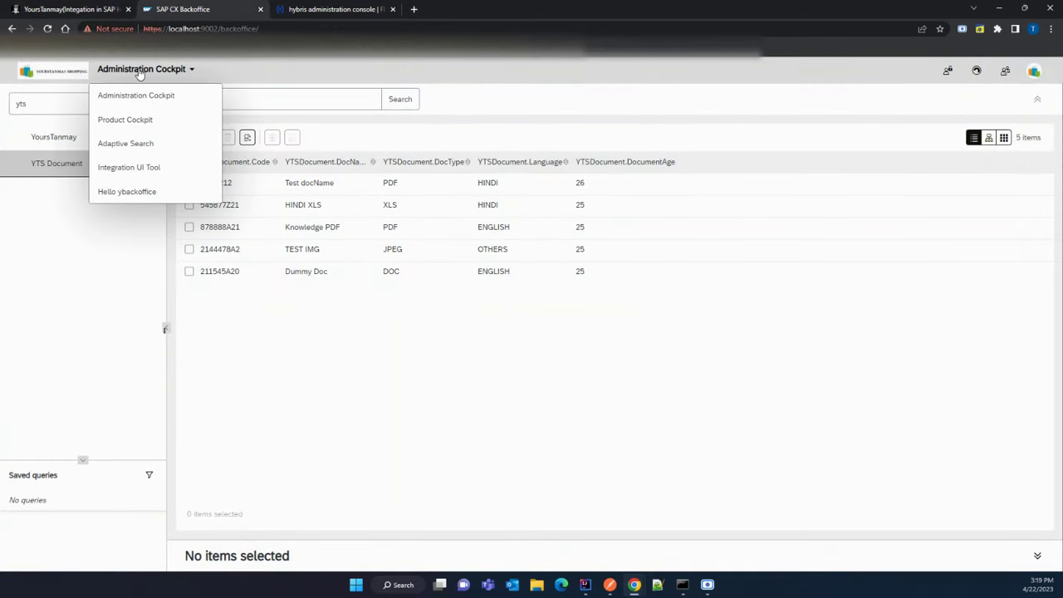
click(120, 171)
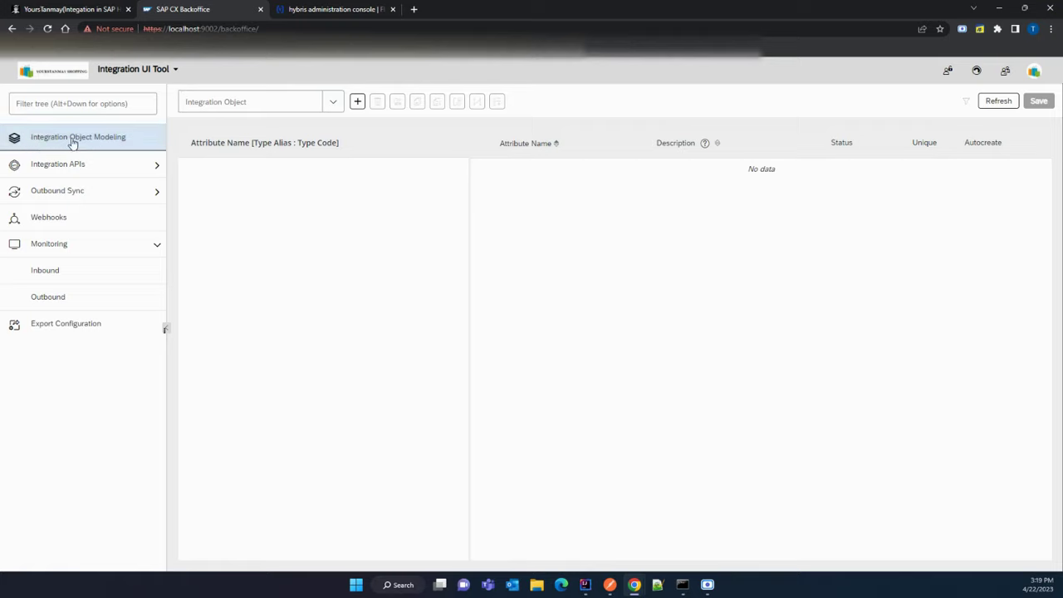
click(359, 103)
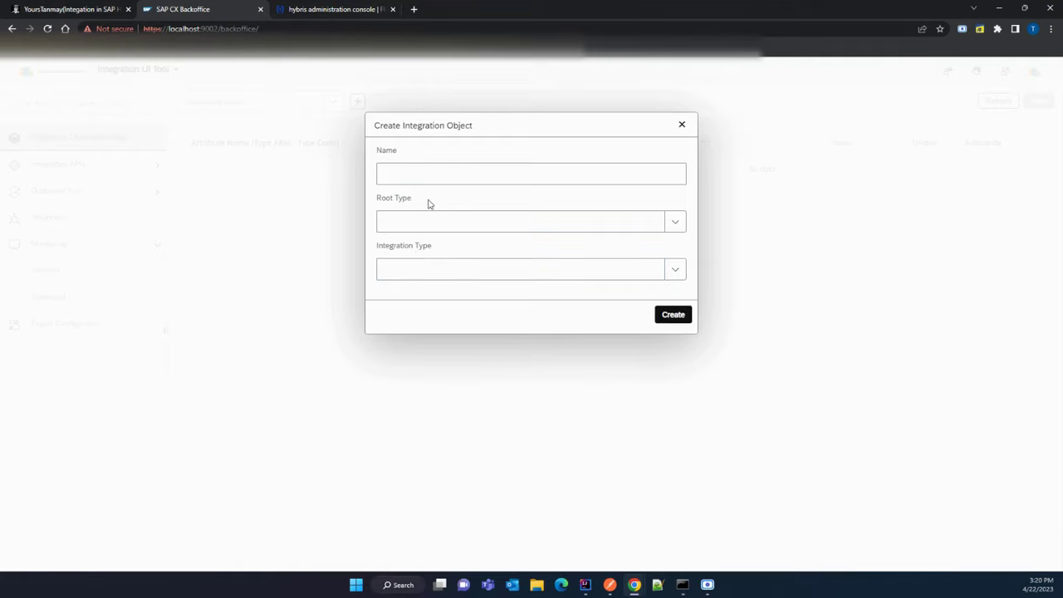
Step: Name the new integration object InboundYTSDocument, copied from the tutorial notes
click(73, 10)
scroll(162, 246, up, 1)
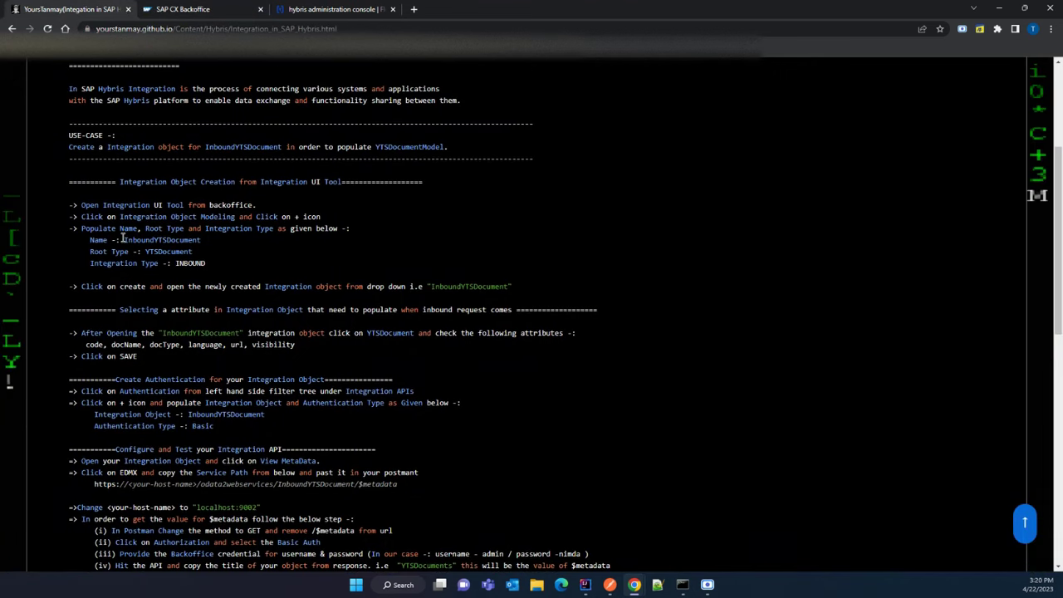
drag(123, 239, 201, 241)
key(ctrl+c)
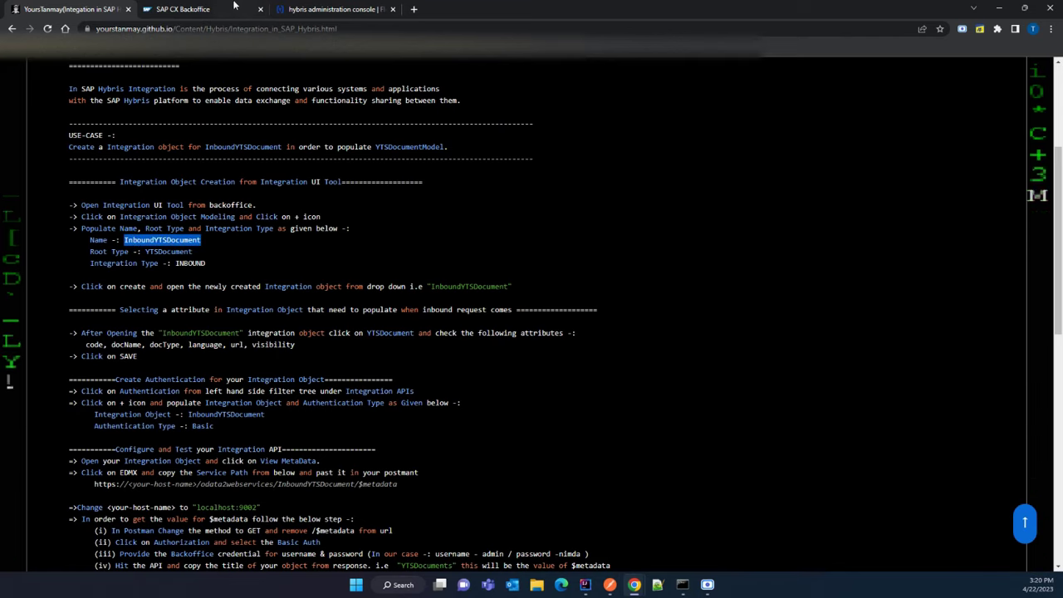
click(224, 9)
key(ctrl+v)
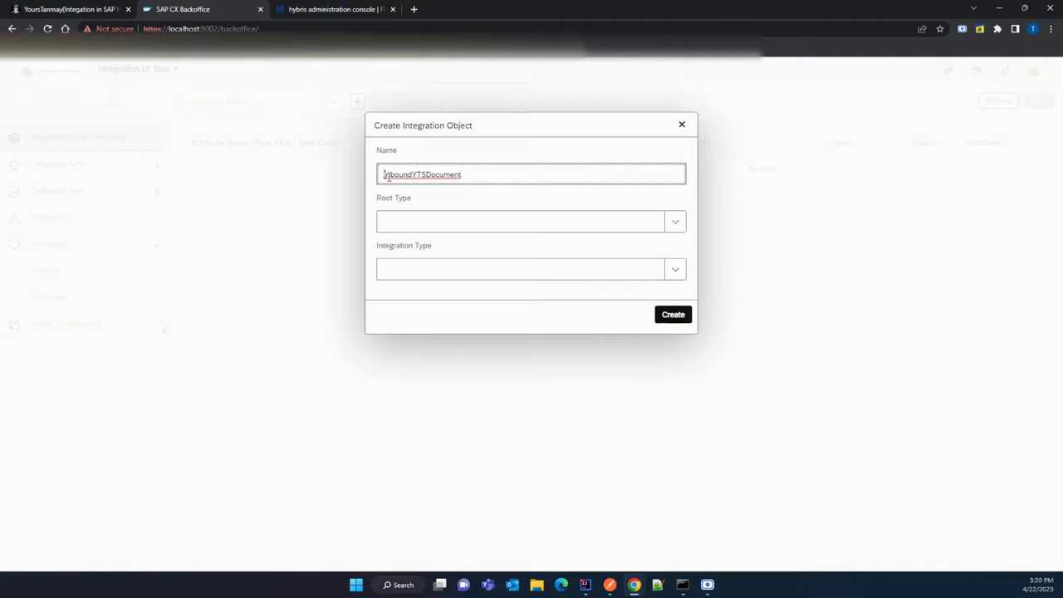
Step: Point out the name's Inbound prefix, then bring up ytscore-items.xml in IntelliJ
drag(386, 176, 474, 184)
click(493, 175)
click(389, 207)
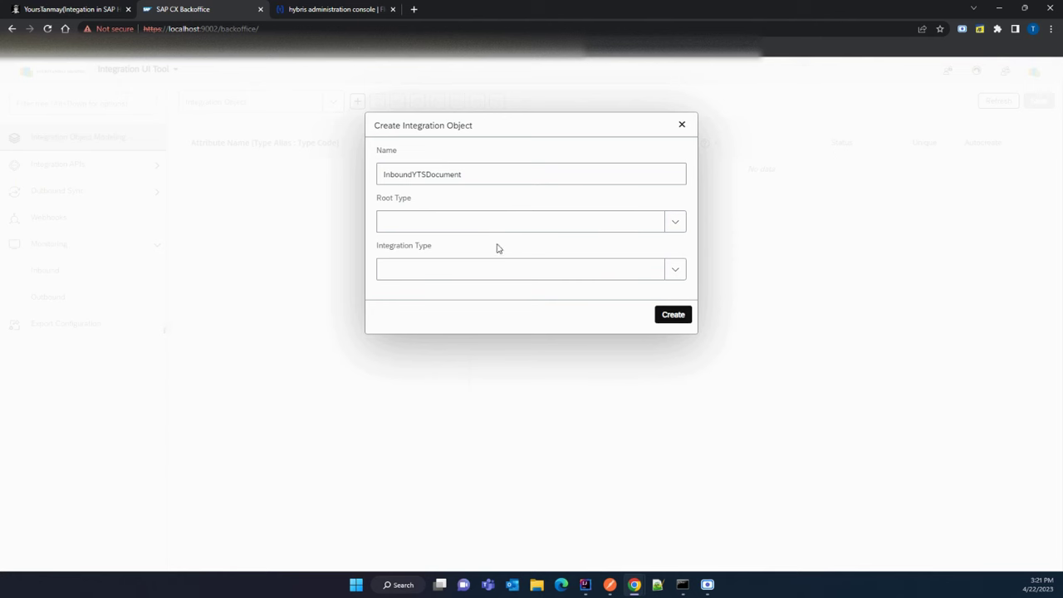
click(592, 585)
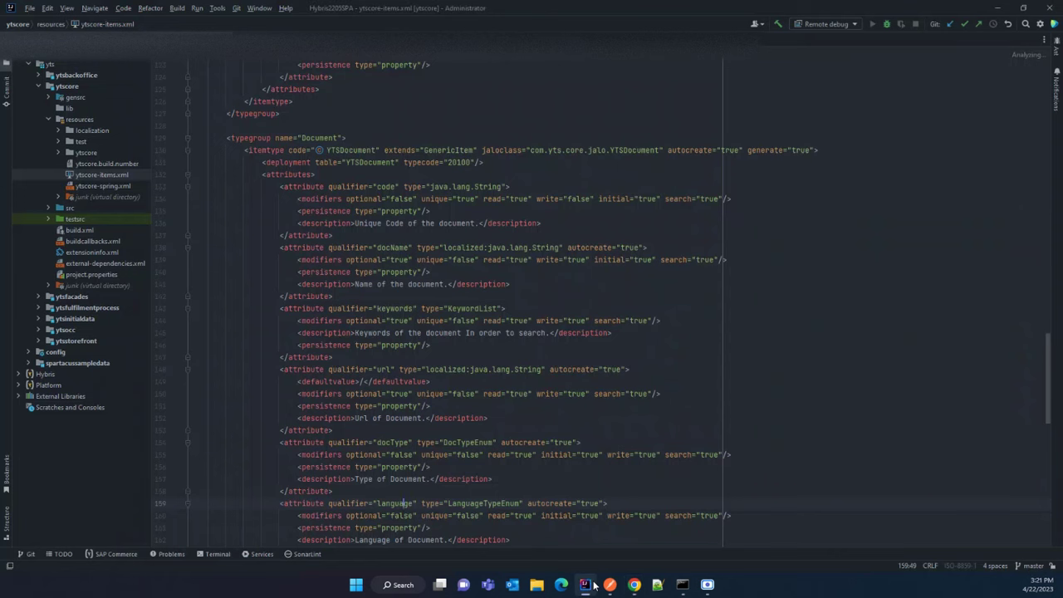
Step: Set root type YTSDocument, copied from the XML, and integration type INBOUND, then create the object
double_click(351, 150)
key(ctrl+c)
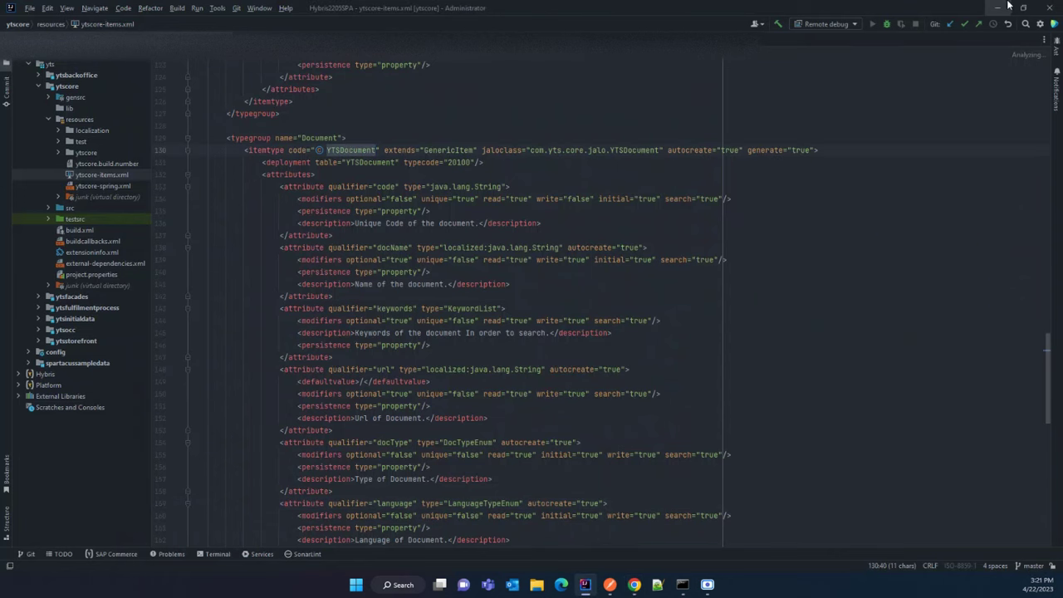
click(1003, 9)
click(560, 221)
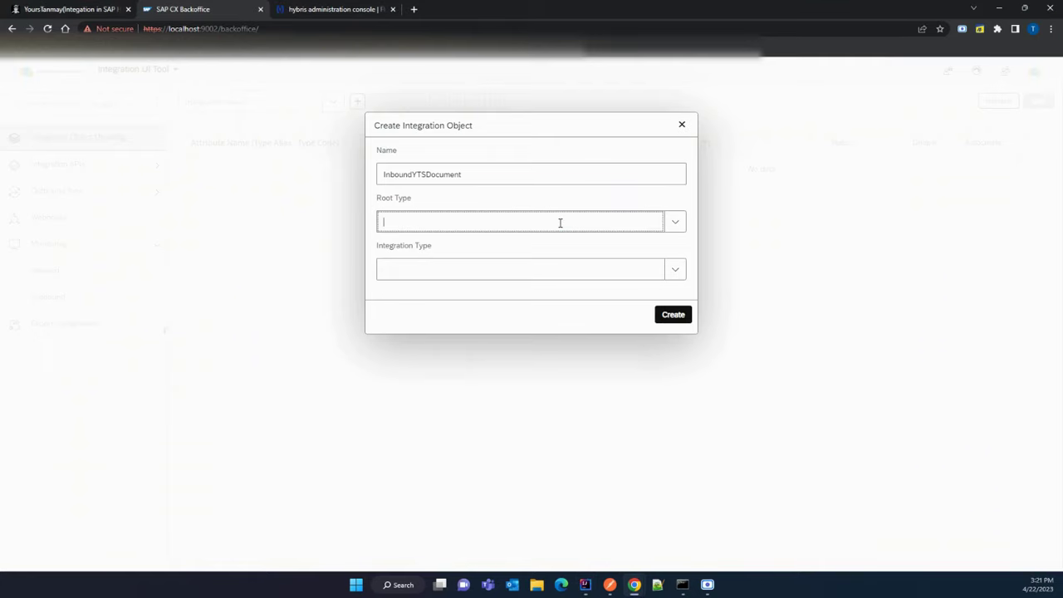
key(ctrl+v)
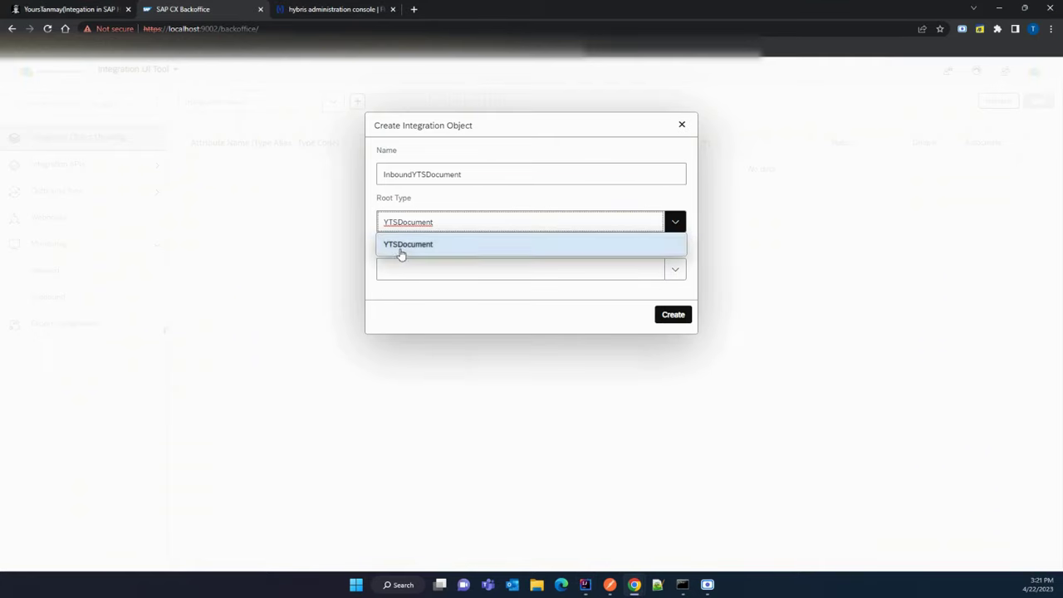
click(403, 244)
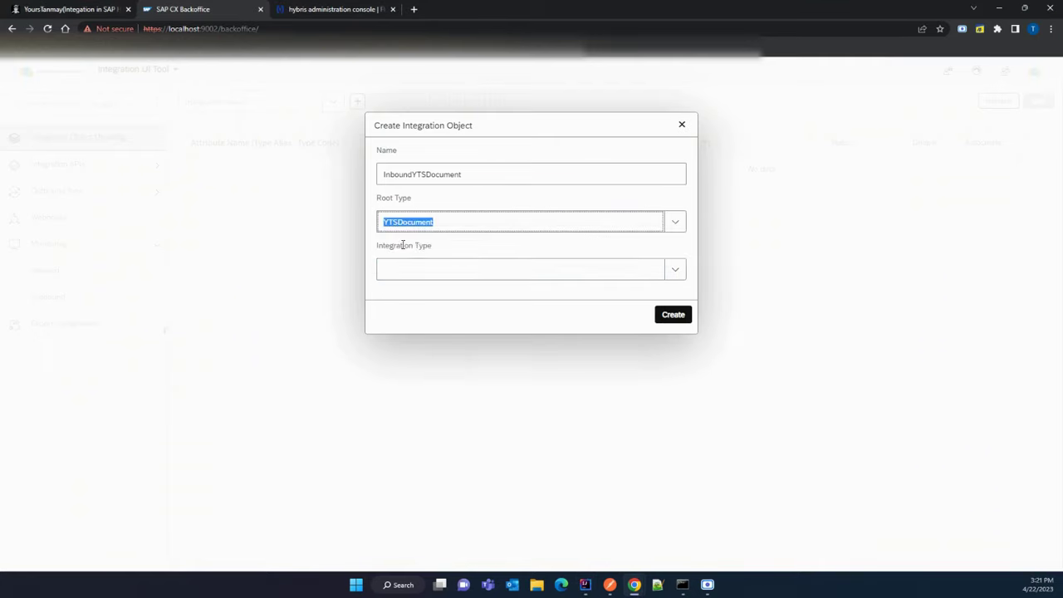
click(387, 266)
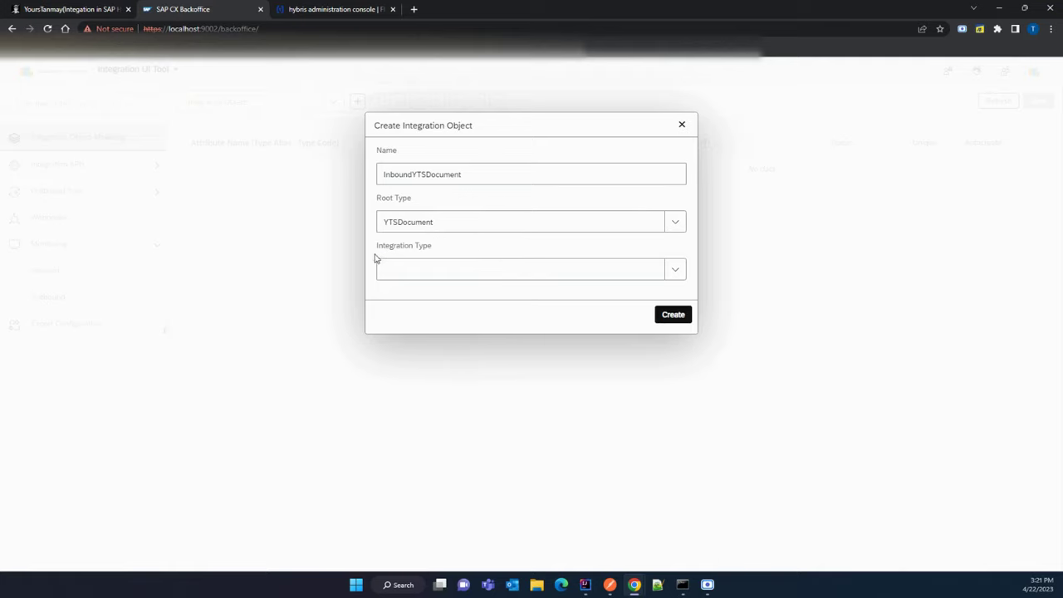
click(669, 269)
click(439, 296)
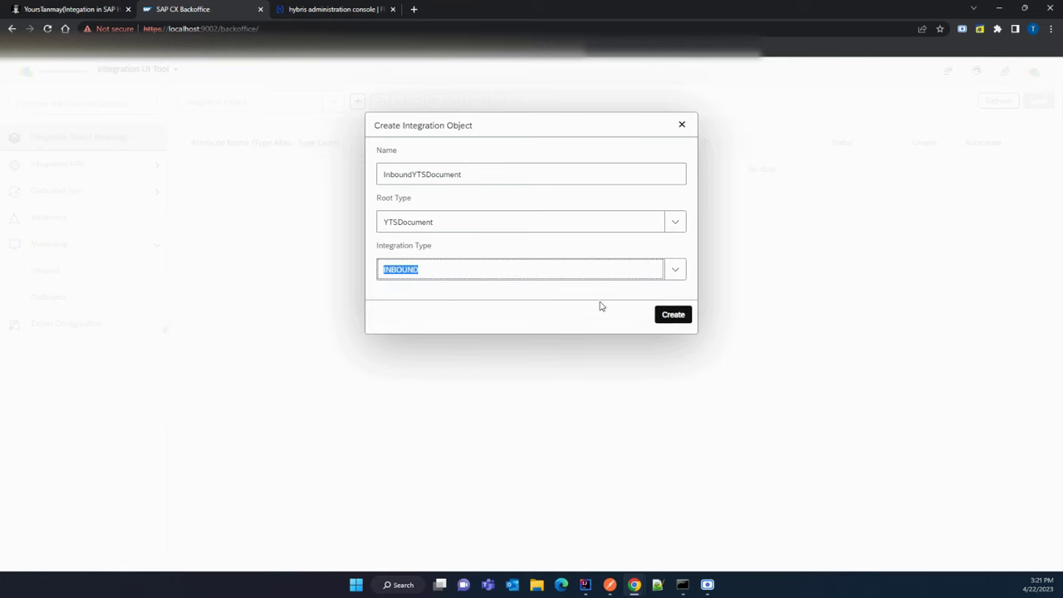
click(673, 316)
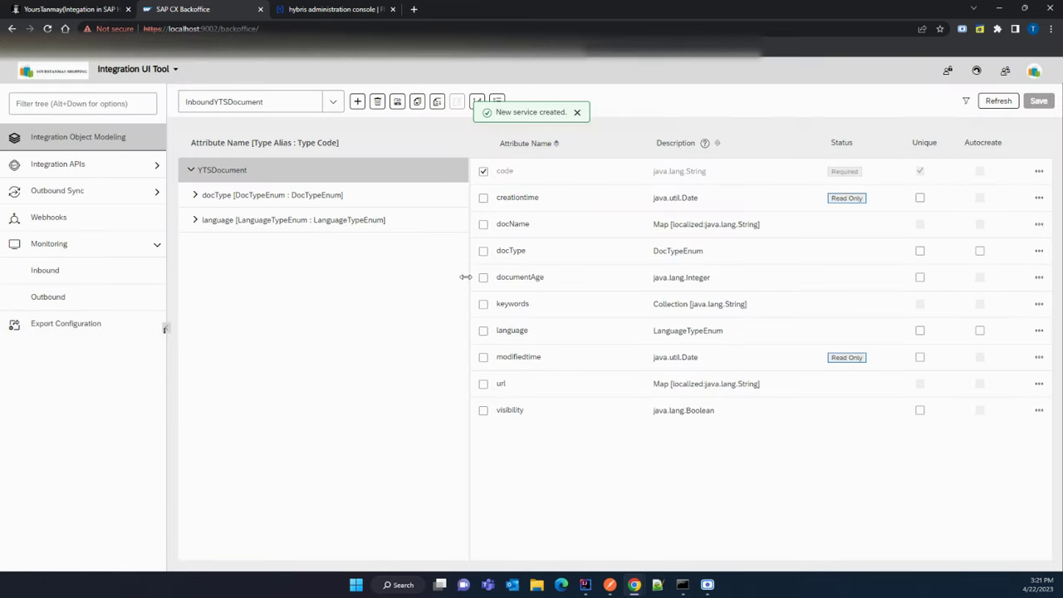
Step: Close the 'New service created' notice and switch back to ytscore-items.xml in IntelliJ
click(578, 113)
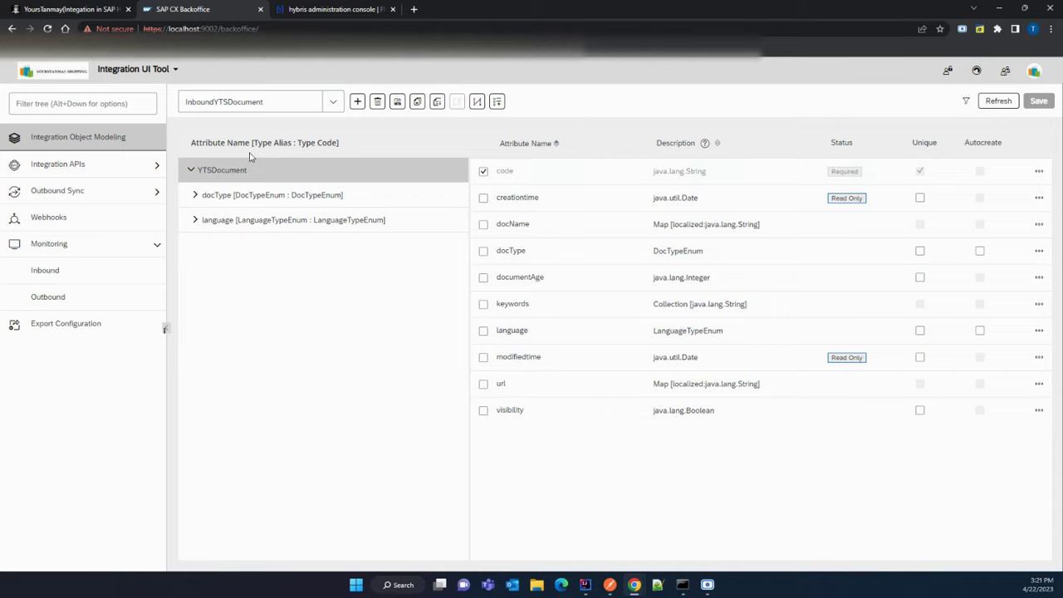
click(585, 585)
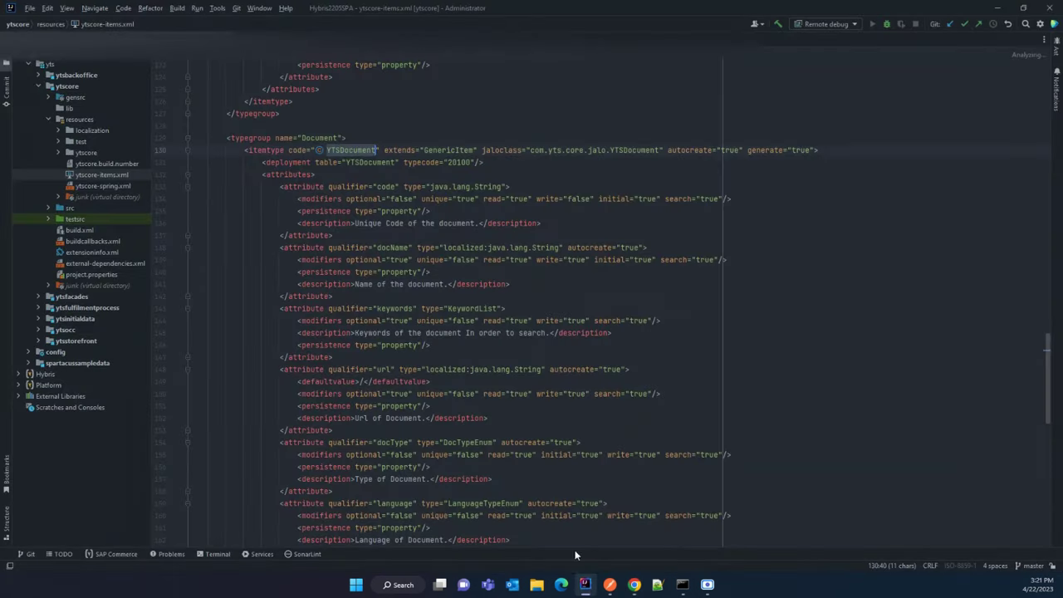
scroll(327, 151, down, 2)
drag(292, 126, 453, 491)
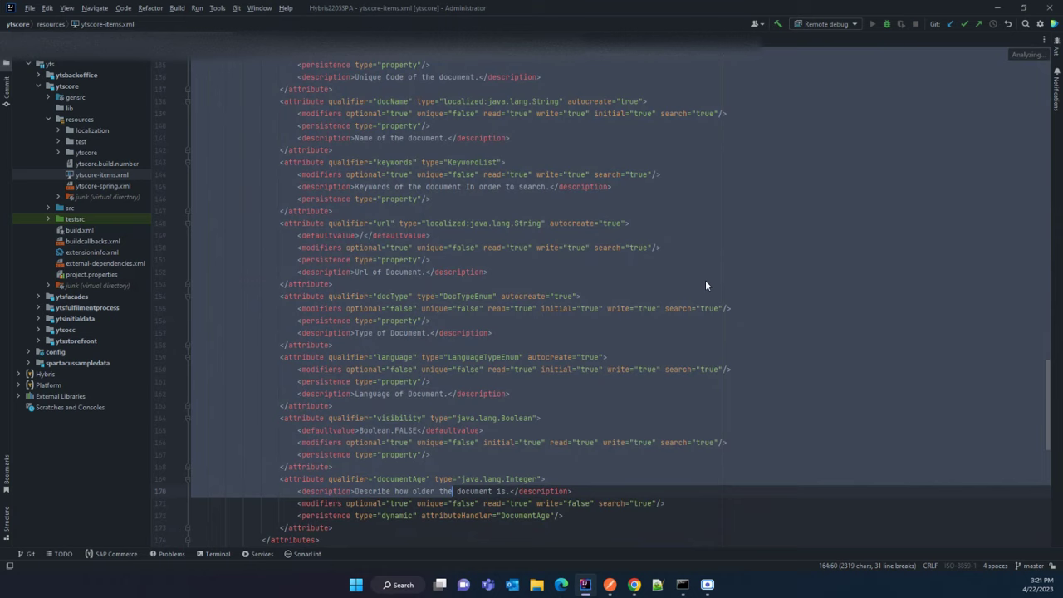
click(908, 202)
click(999, 10)
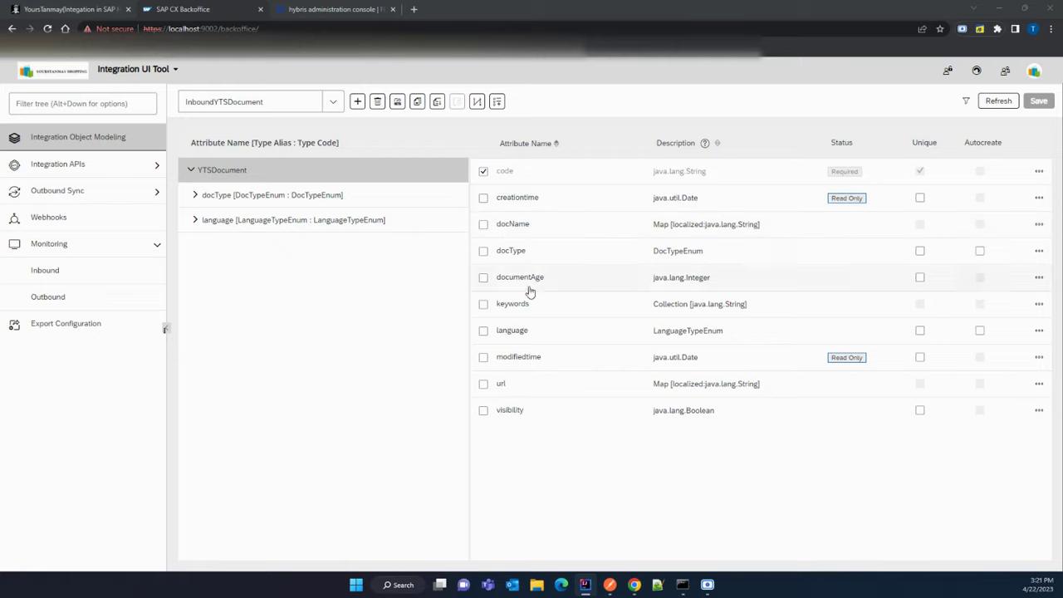
click(497, 174)
click(585, 585)
scroll(422, 217, up, 4)
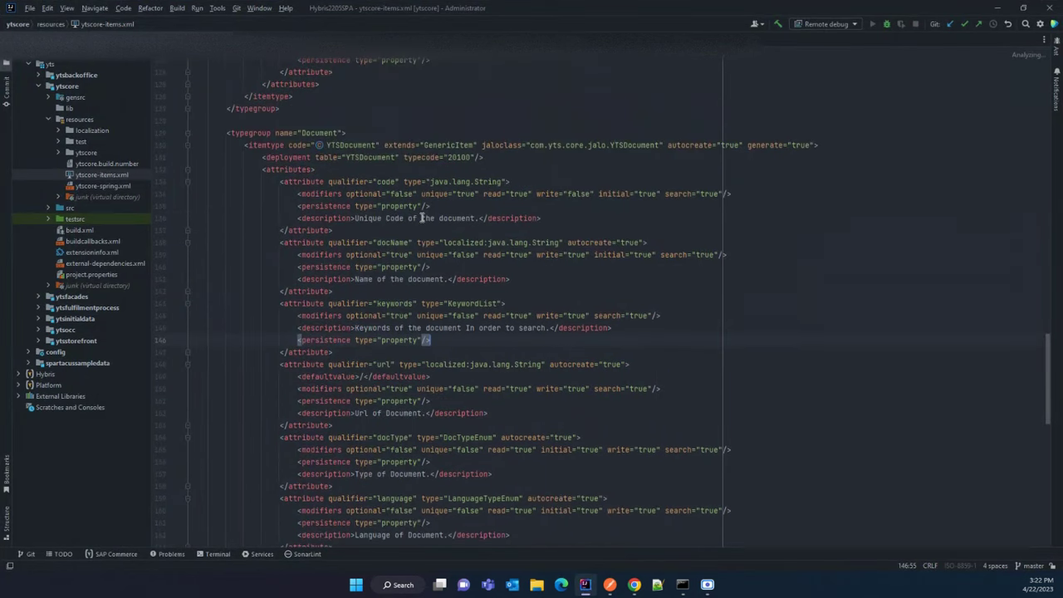
double_click(387, 186)
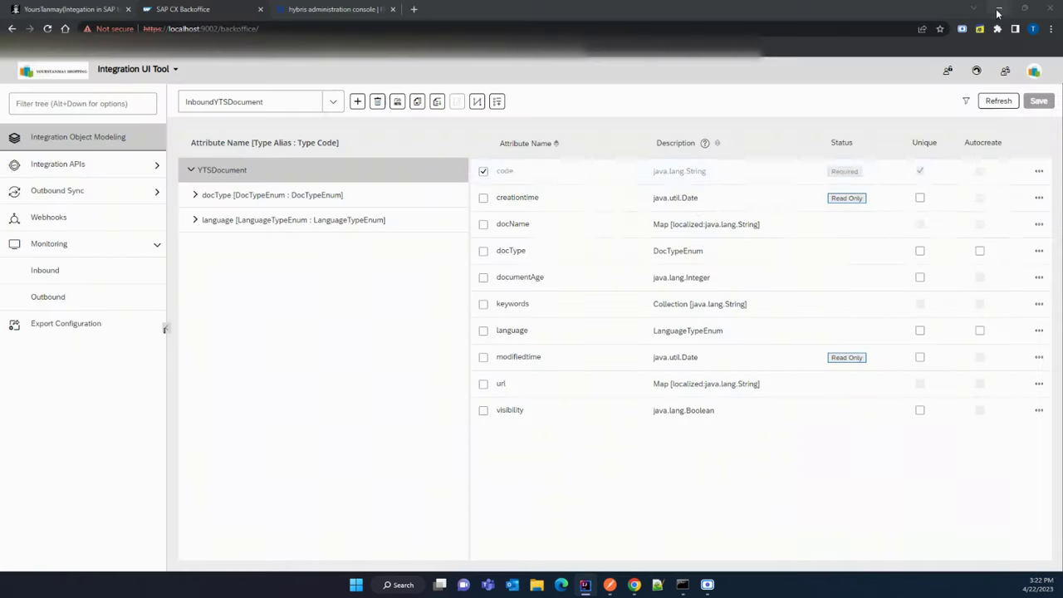
key(alt+Tab)
click(920, 171)
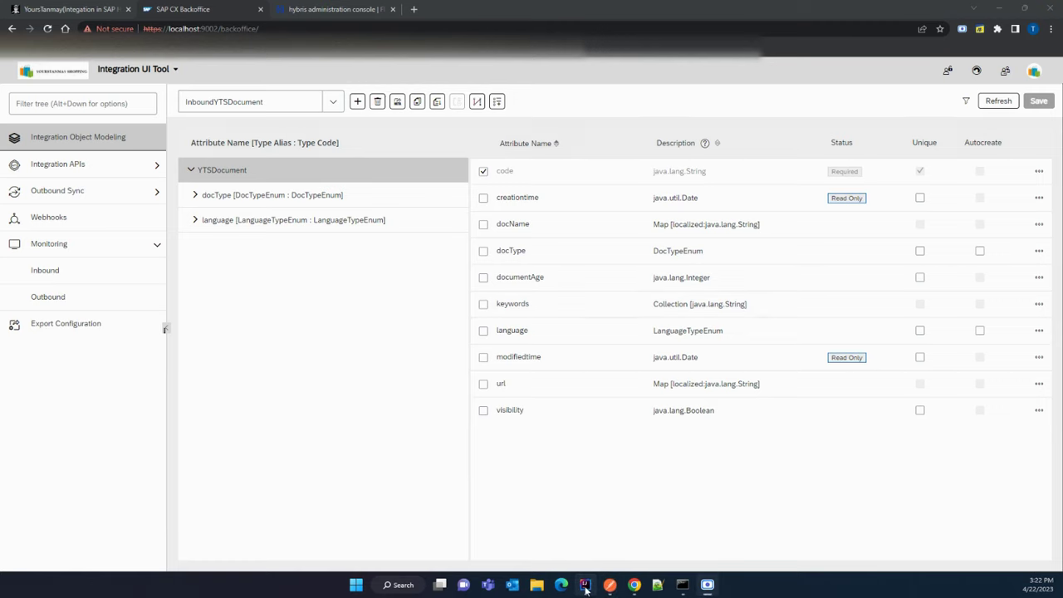
click(585, 588)
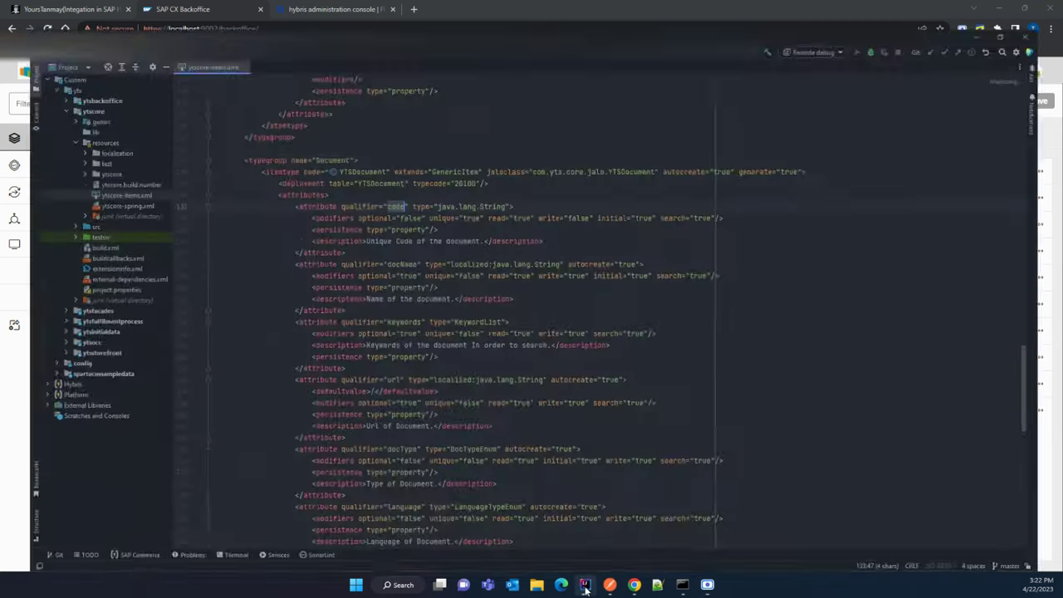
Step: Review the DocTypeEnum values, selecting PNG and then the full DOC-to-OTHERS list
scroll(411, 318, up, 2)
scroll(411, 318, down, 2)
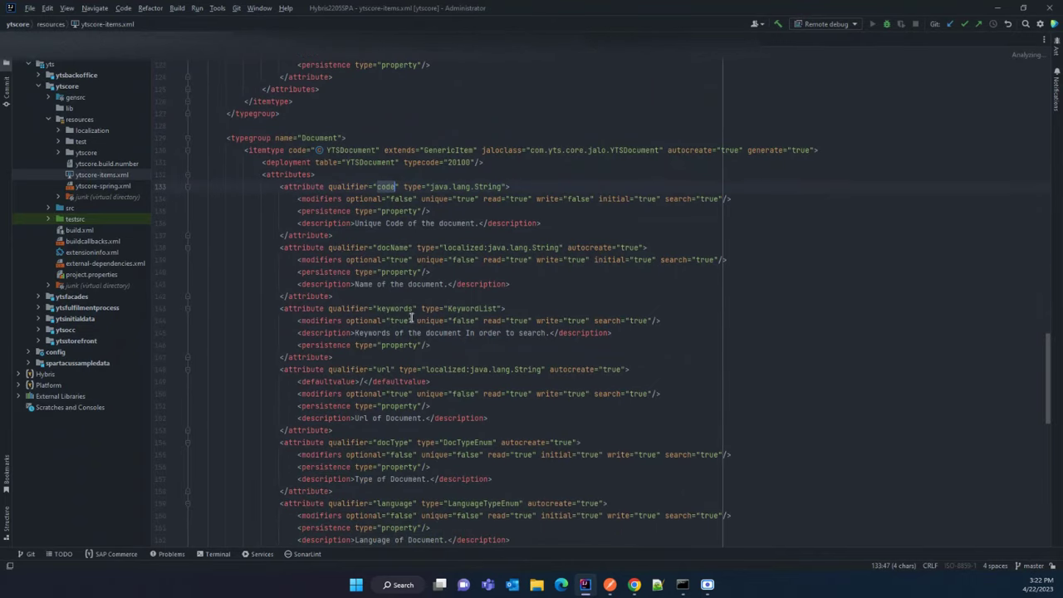
scroll(396, 403, down, 2)
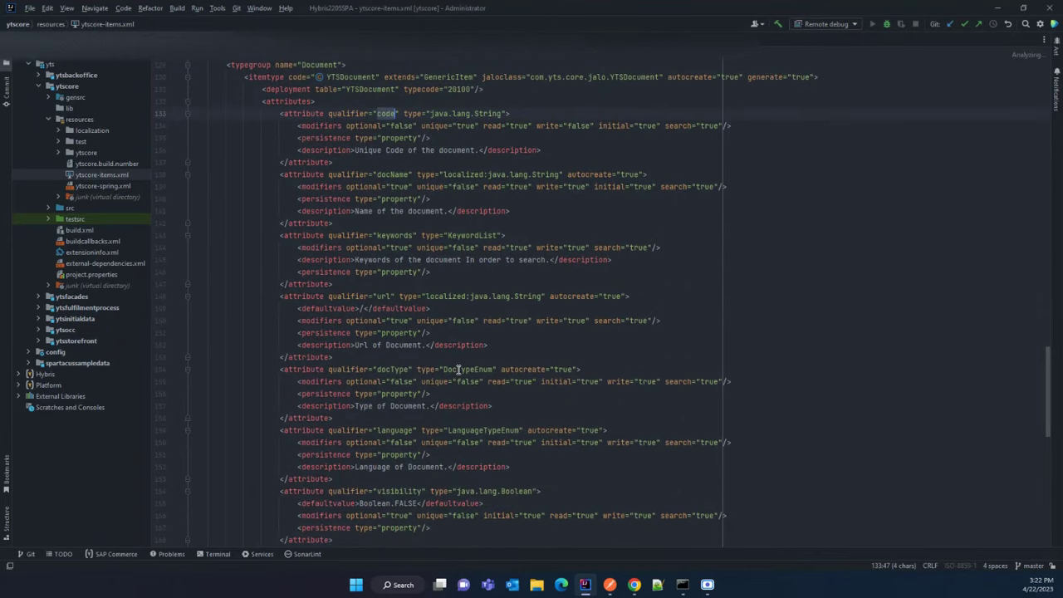
scroll(280, 462, up, 20)
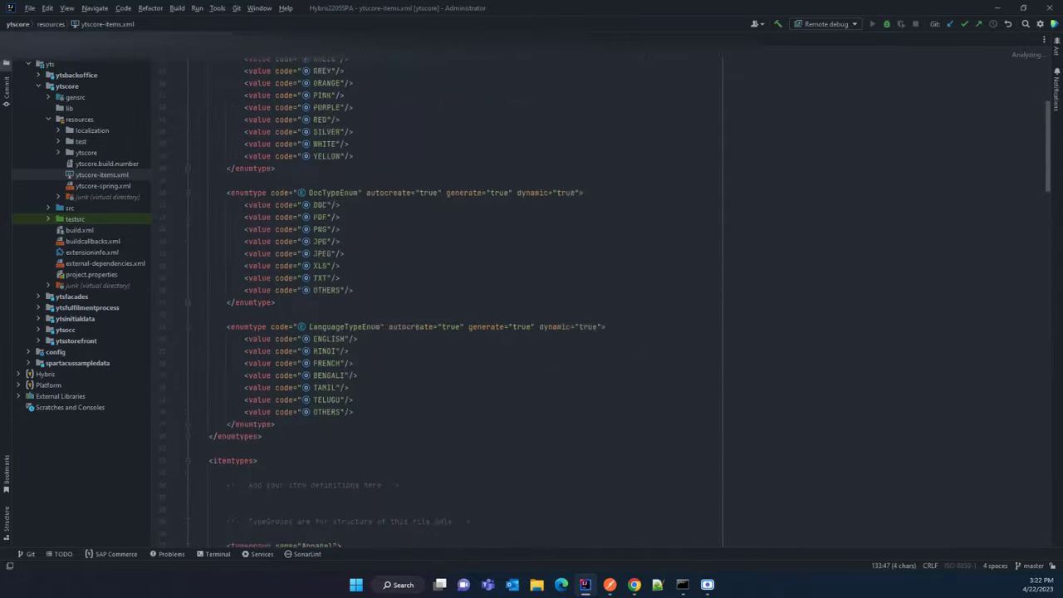
scroll(280, 463, down, 2)
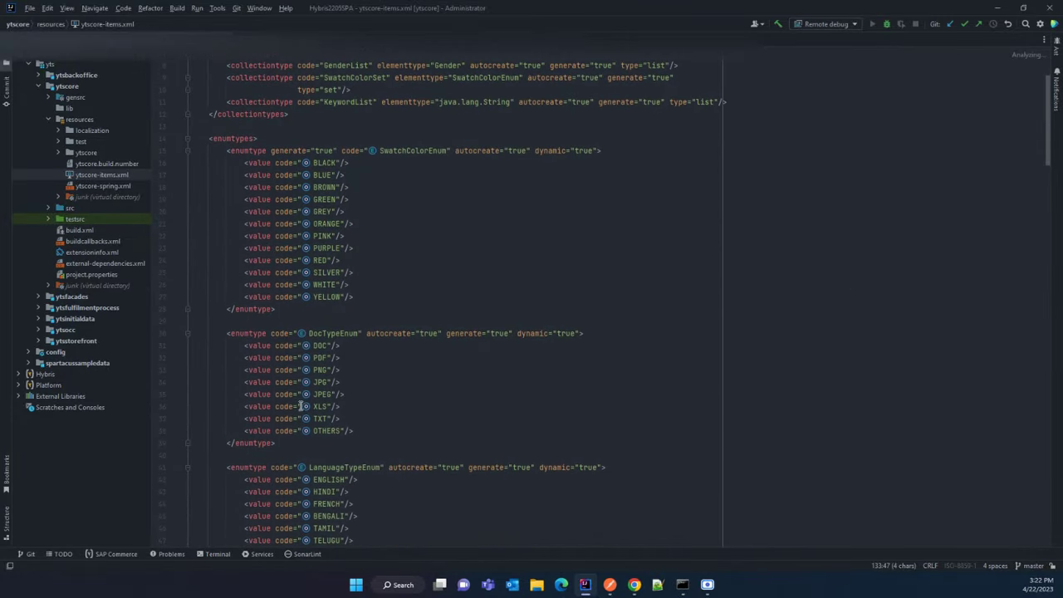
double_click(321, 369)
drag(367, 435, 240, 344)
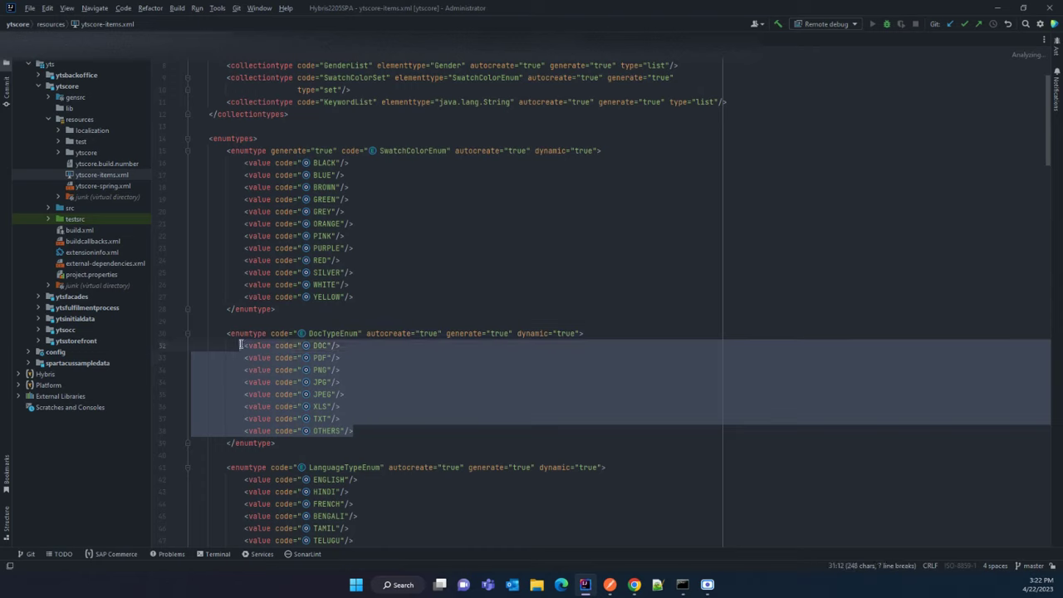
Step: Glance at Backoffice and Postman, clear the enum selection, and return to the Backoffice attribute list
click(1001, 9)
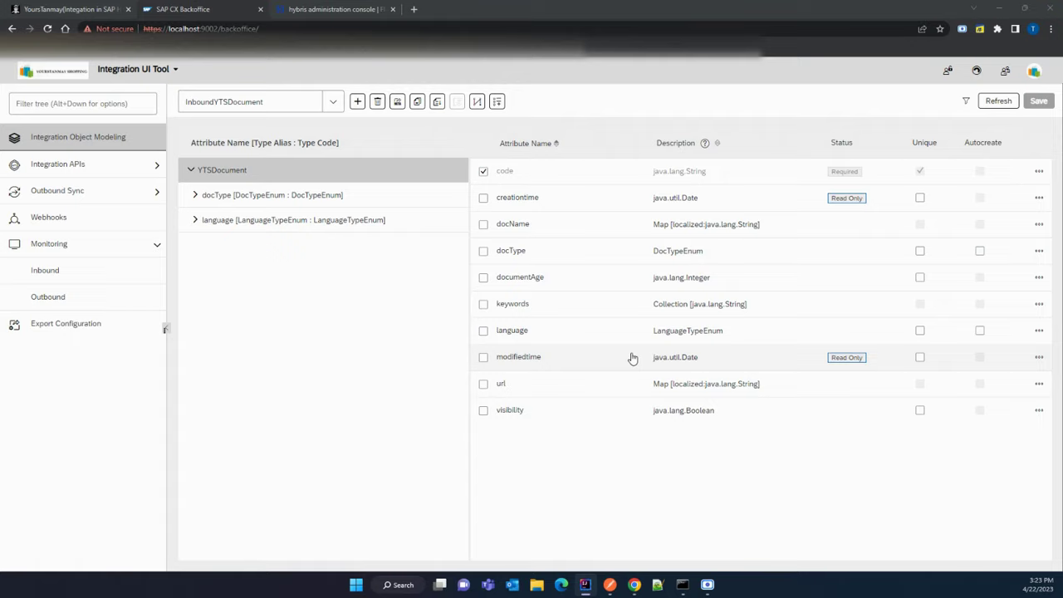
mouse_move(586, 593)
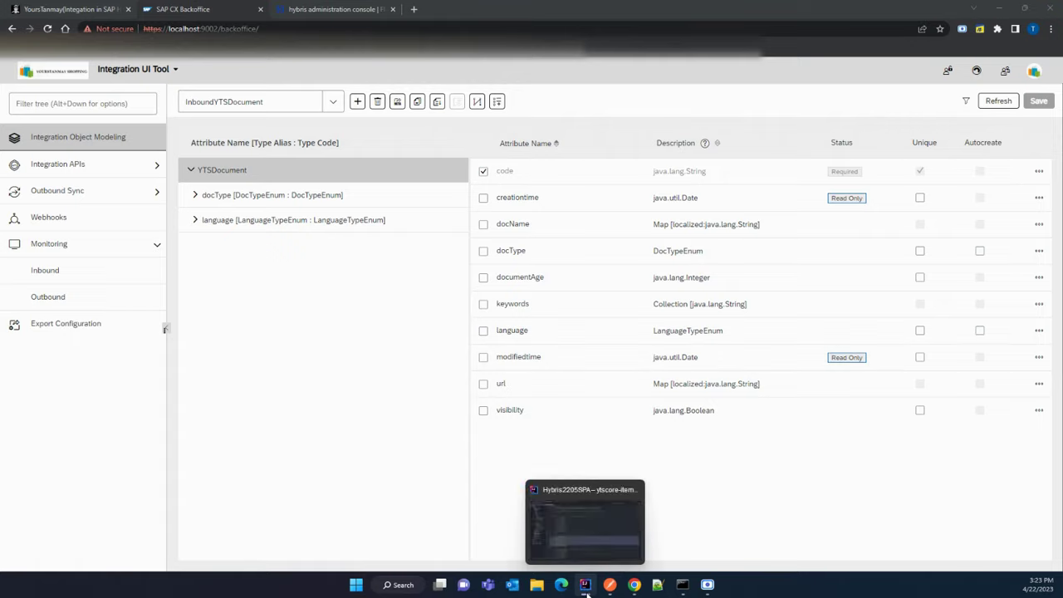
click(611, 589)
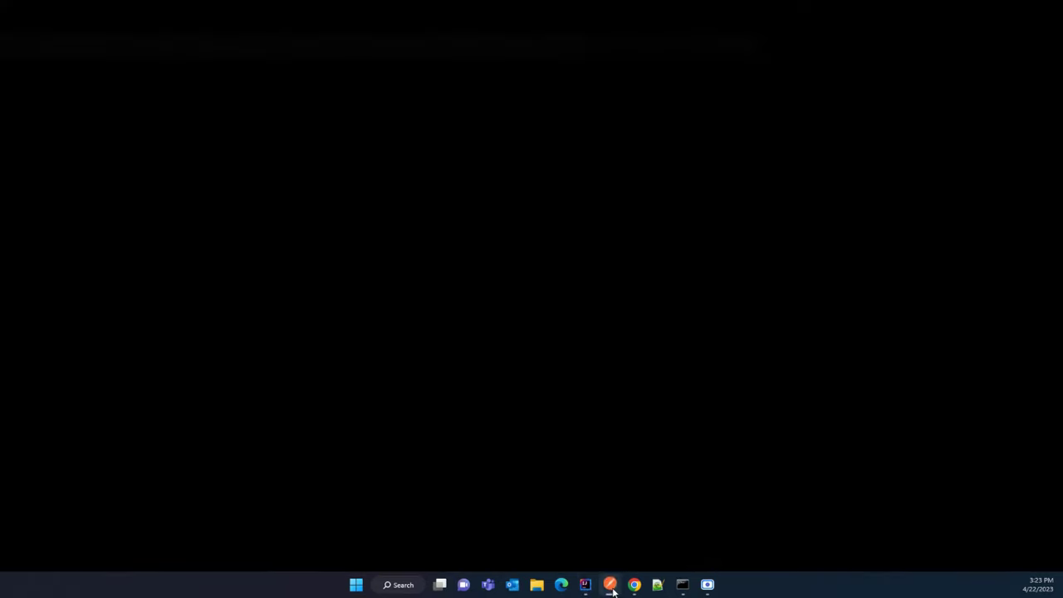
click(586, 586)
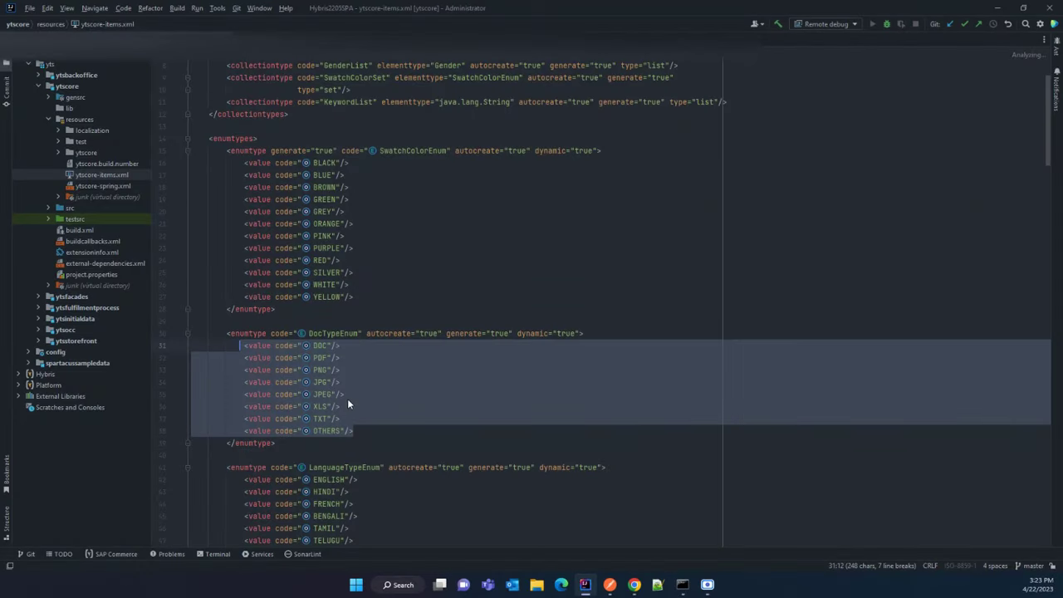
click(370, 345)
click(357, 431)
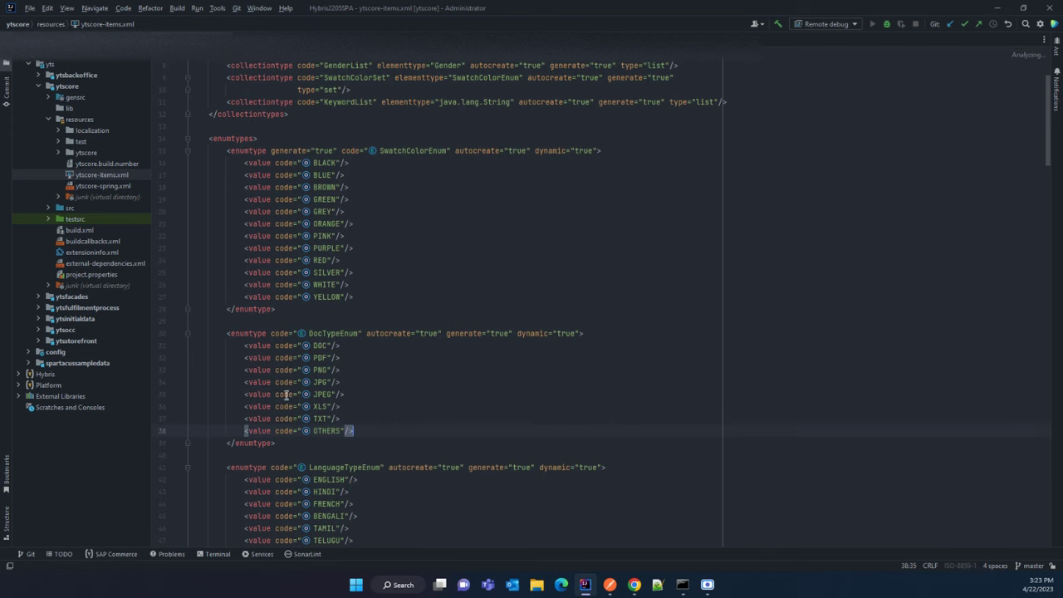
click(998, 8)
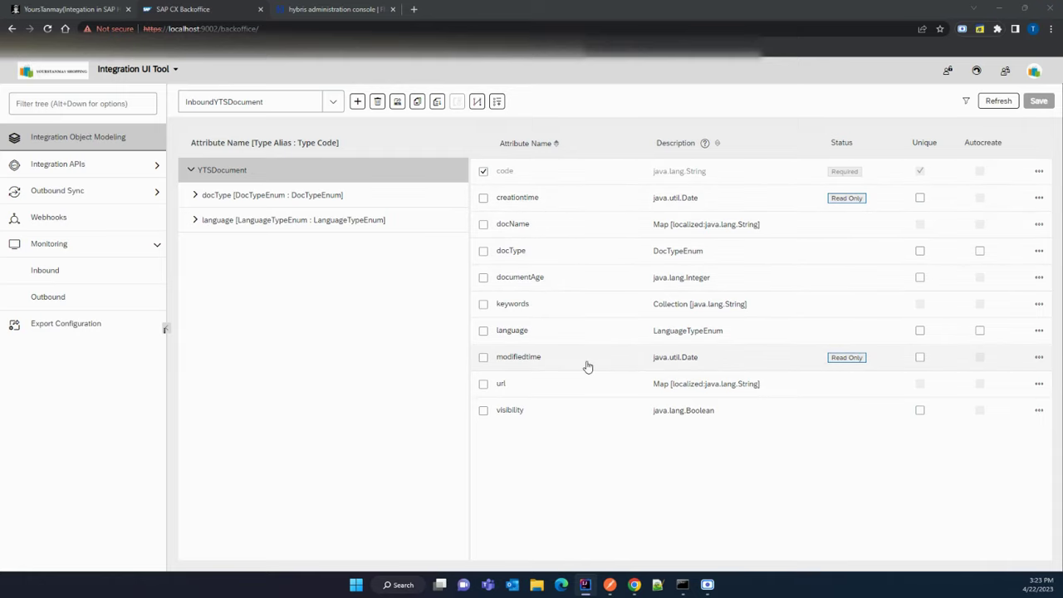
Step: Include docName and docType, then check documentAge's persistence type in ytscore-items.xml
click(483, 225)
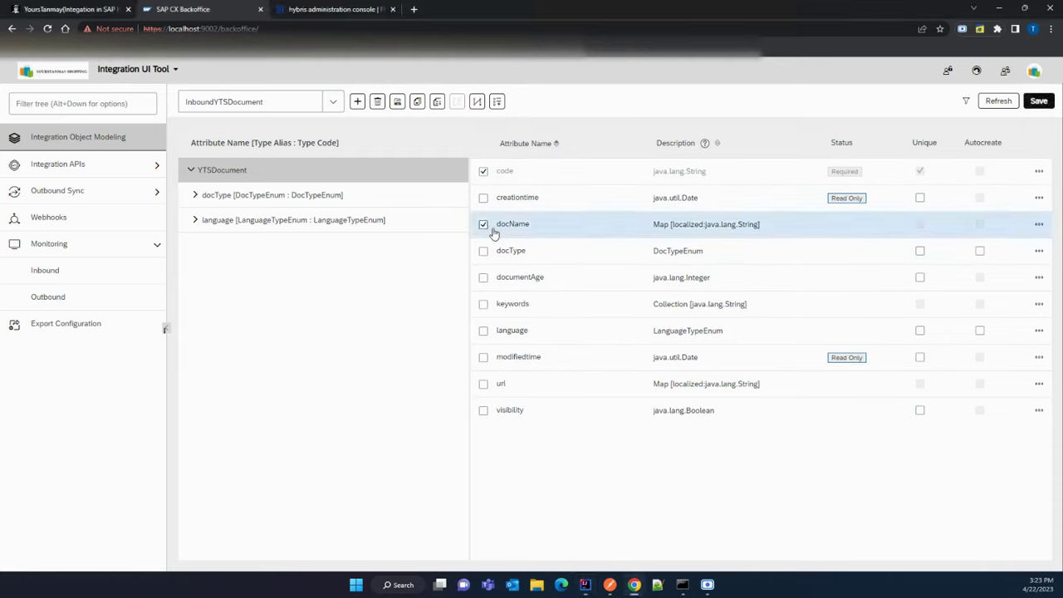
click(484, 251)
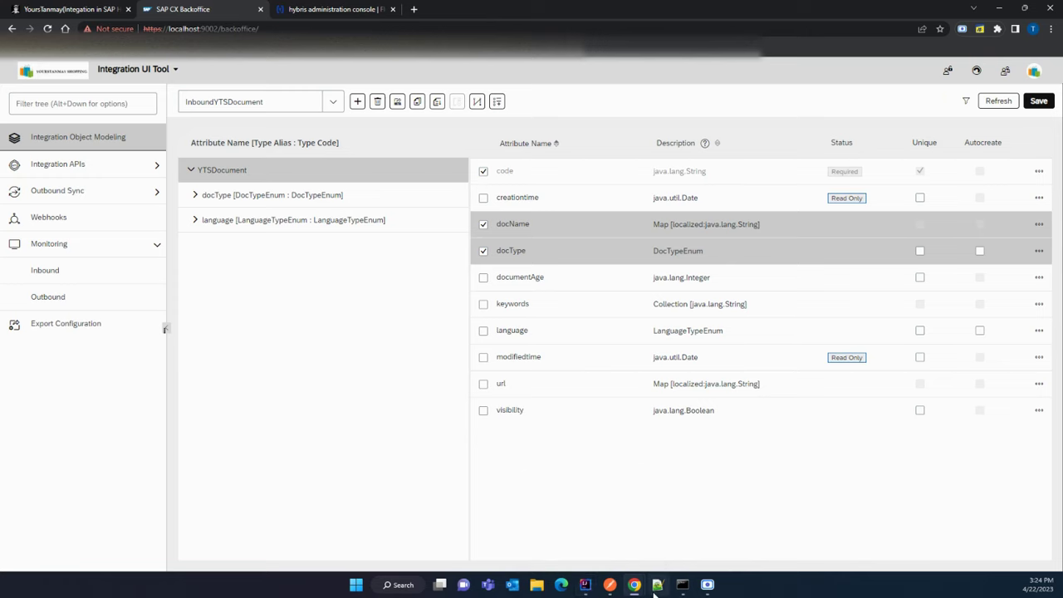
click(587, 586)
scroll(368, 344, down, 20)
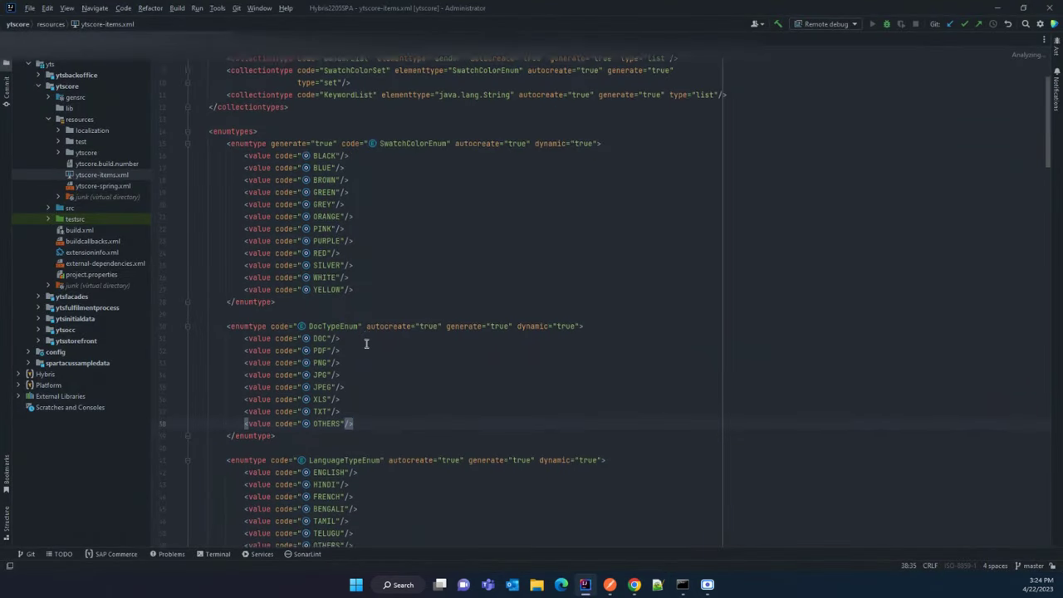
scroll(375, 377, down, 20)
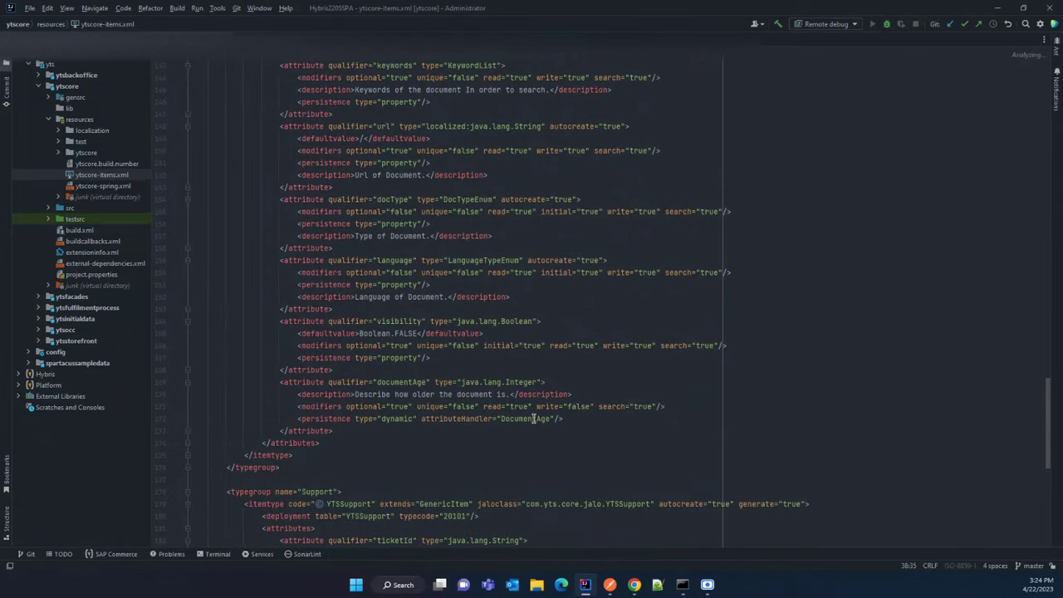
click(368, 419)
key(Down)
click(996, 8)
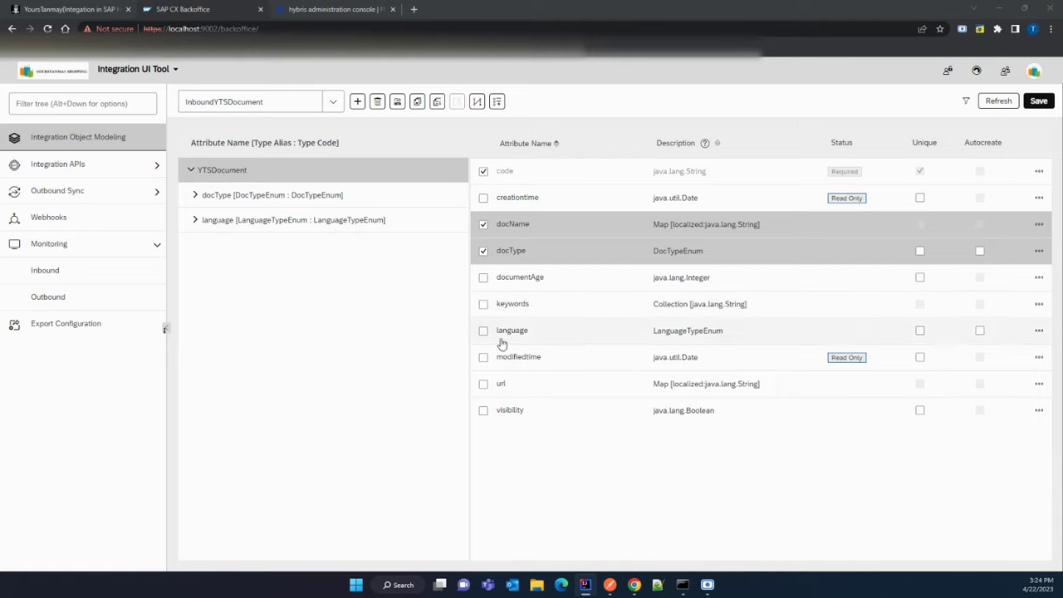
Step: Include language, url and visibility, then save the InboundYTSDocument integration object
click(483, 332)
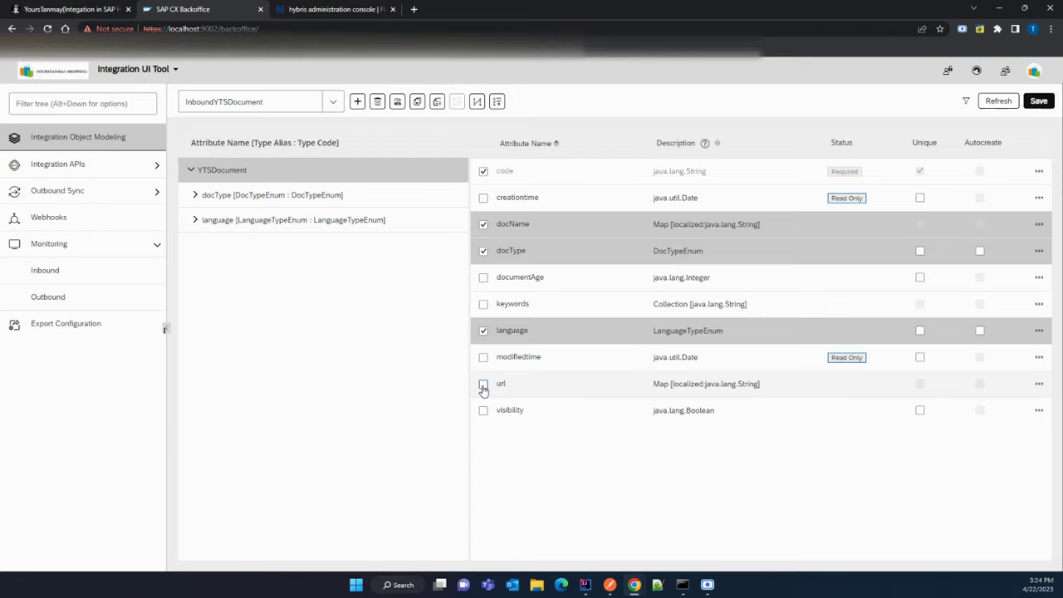
click(484, 386)
click(484, 411)
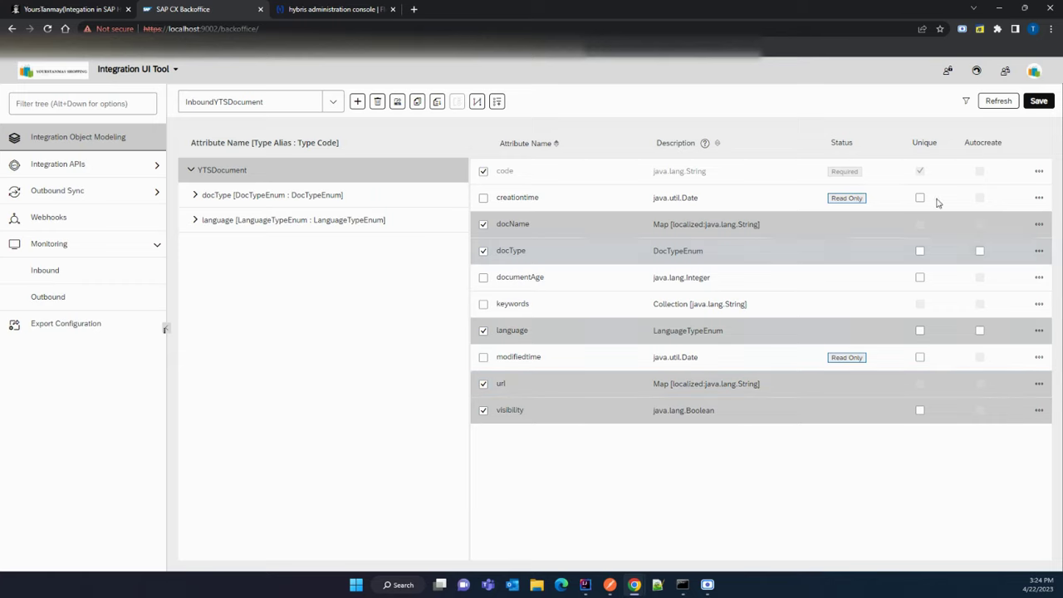
click(1039, 101)
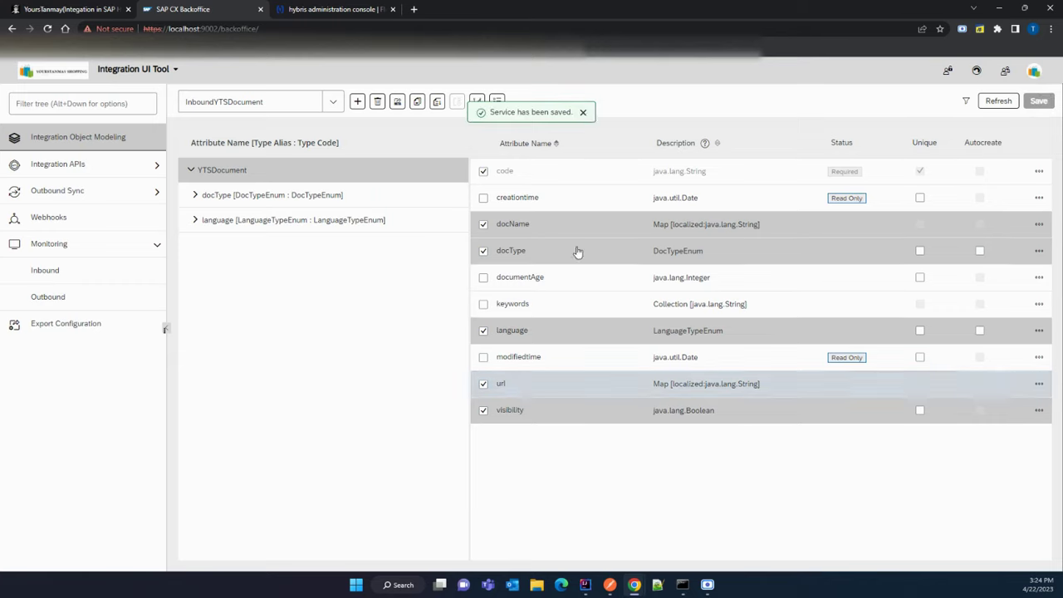
Step: Dismiss the 'Service has been saved' notice and expand Integration APIs to show Authentication and Authorization
click(584, 112)
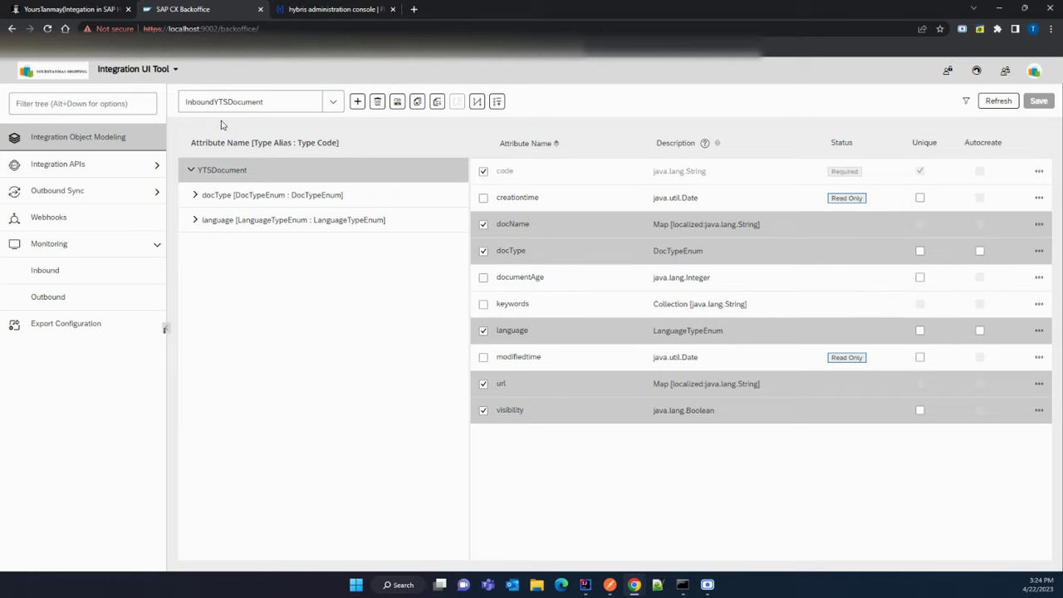
click(119, 148)
click(108, 171)
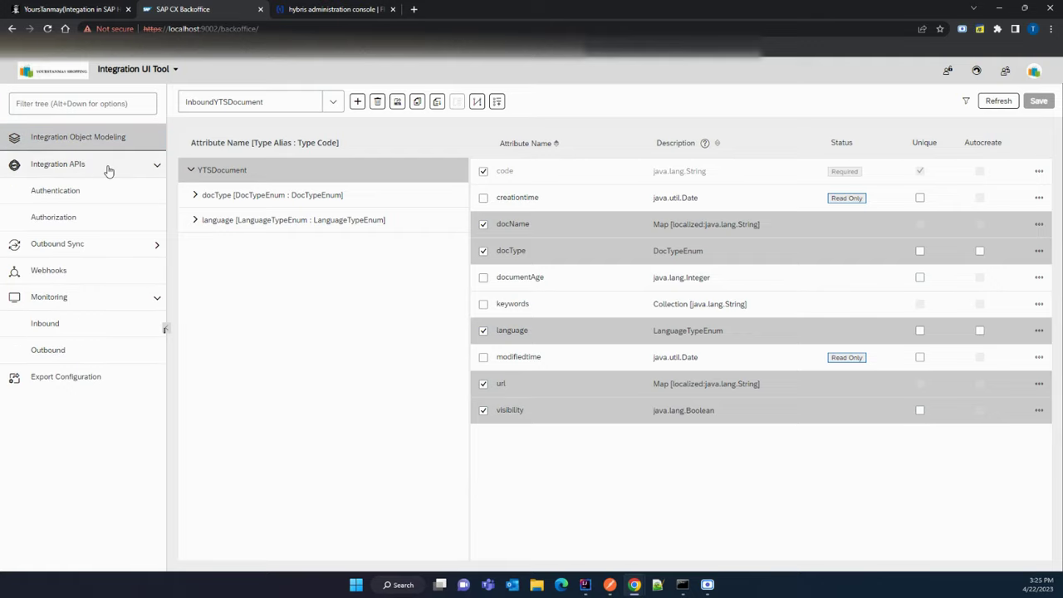
Step: Add a Basic-authentication inbound channel for InboundYTSDocument under Authentication
click(48, 193)
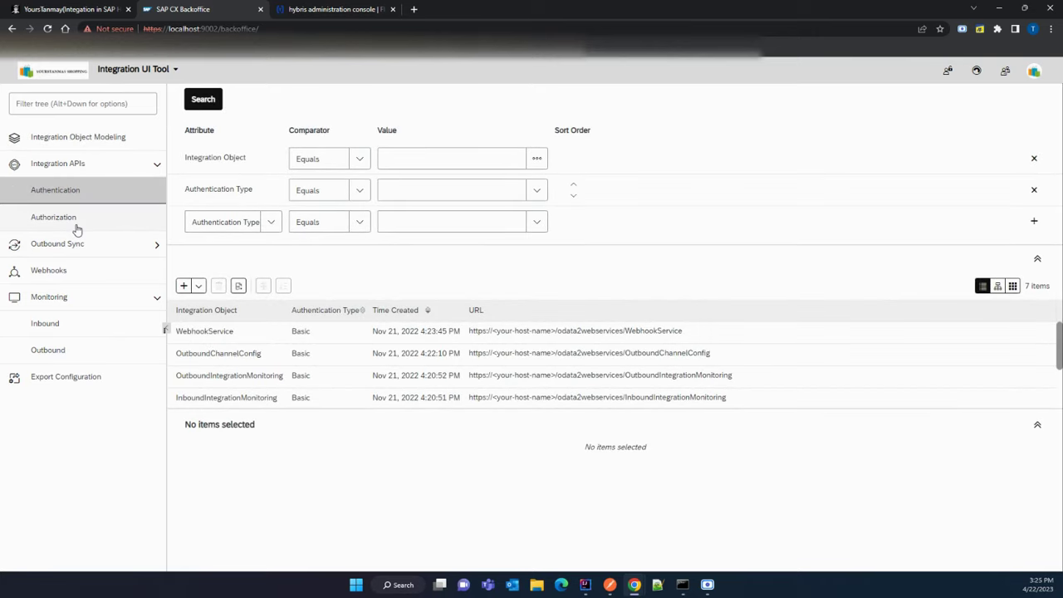
click(184, 286)
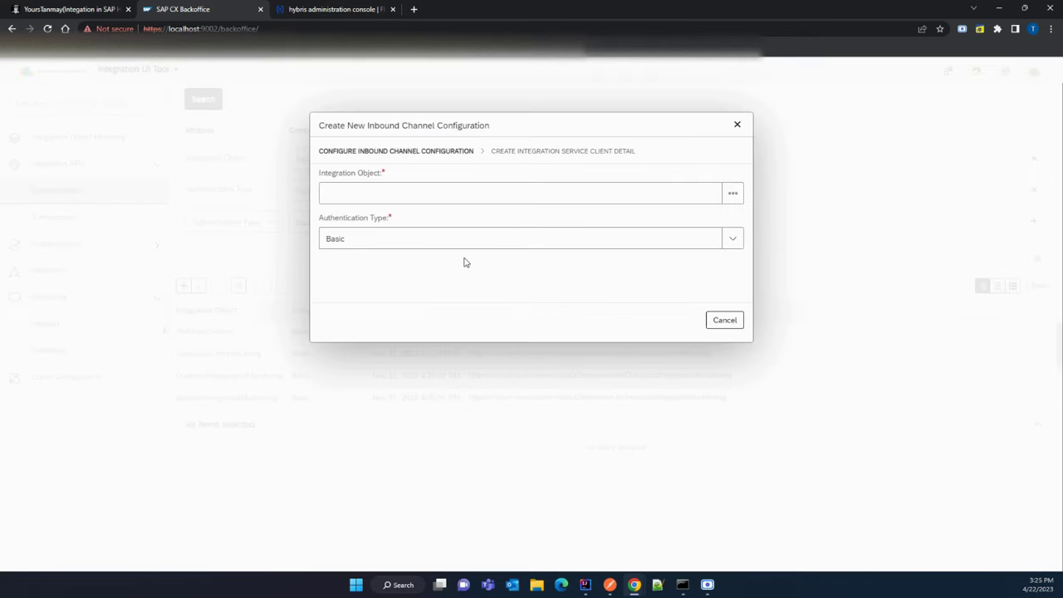
click(607, 194)
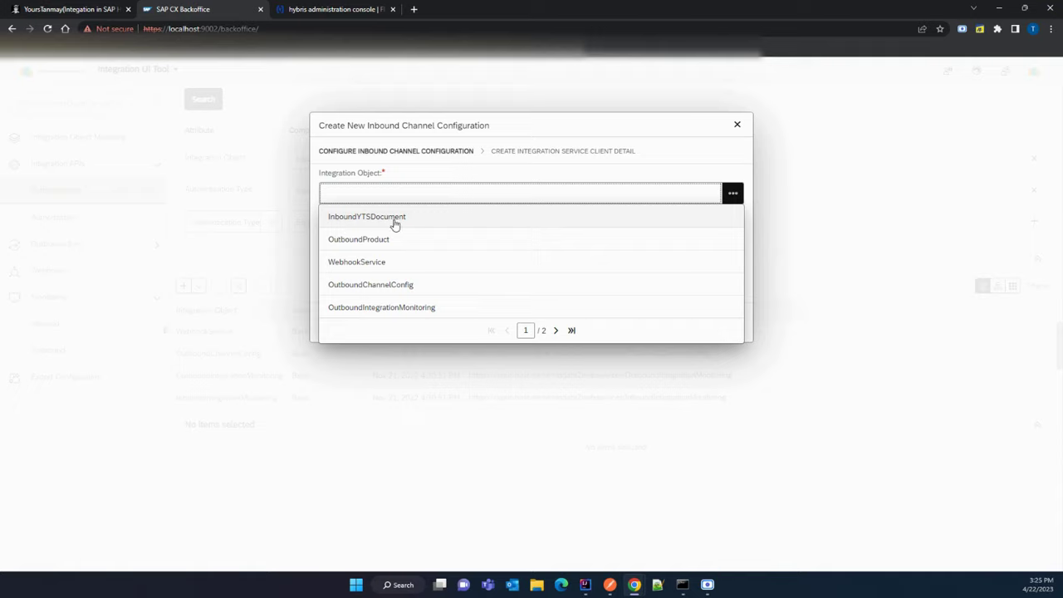
click(395, 223)
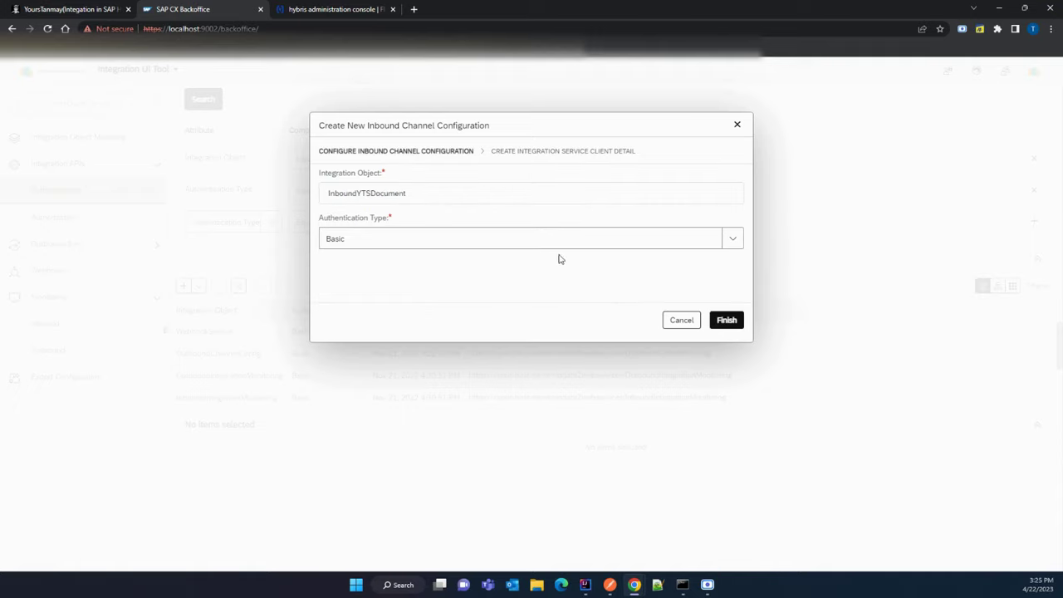
click(728, 323)
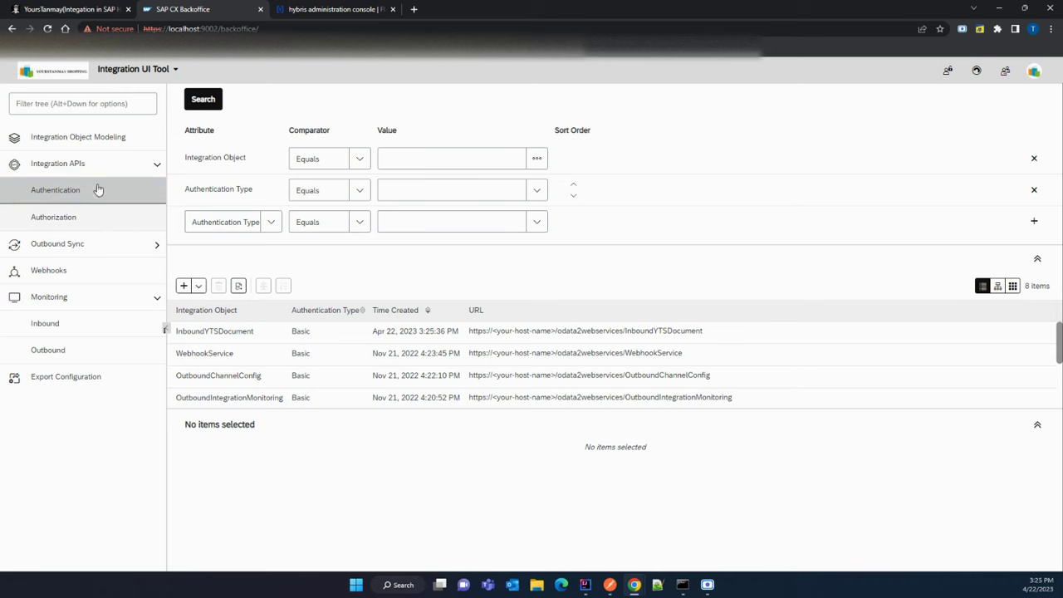
click(61, 139)
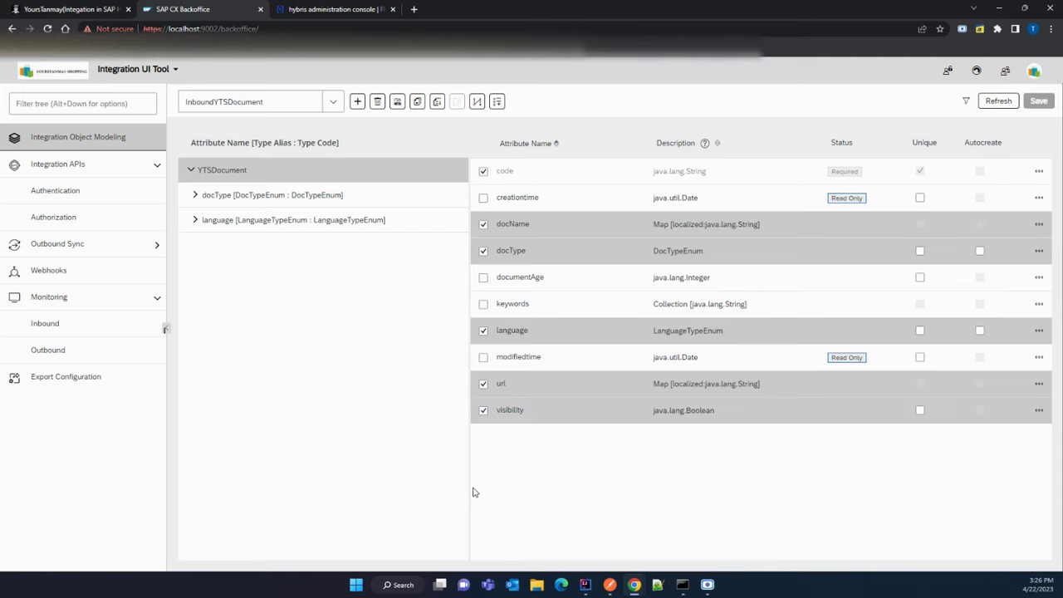
Step: Bring Postman to the front to show its workspace collections
click(611, 587)
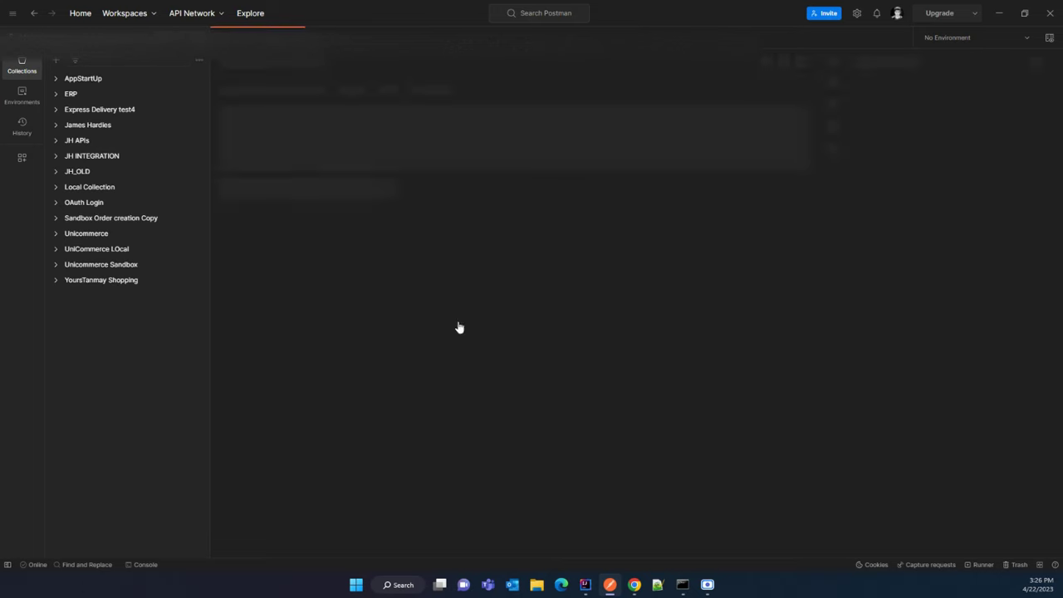
Step: Open a new untitled Postman request, then minimize Postman to return to Backoffice
key(ctrl+t)
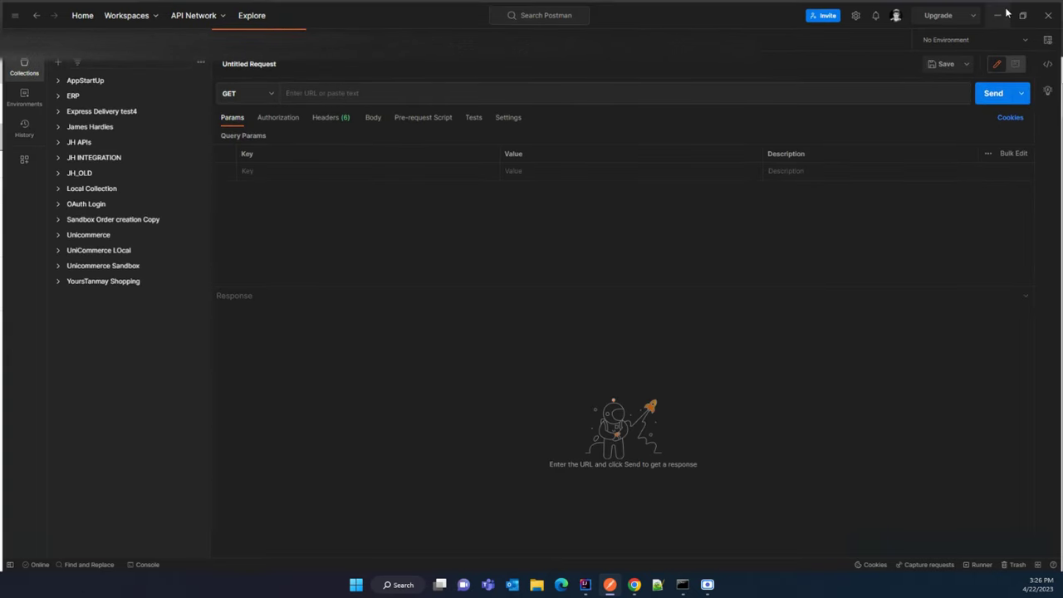
click(1002, 13)
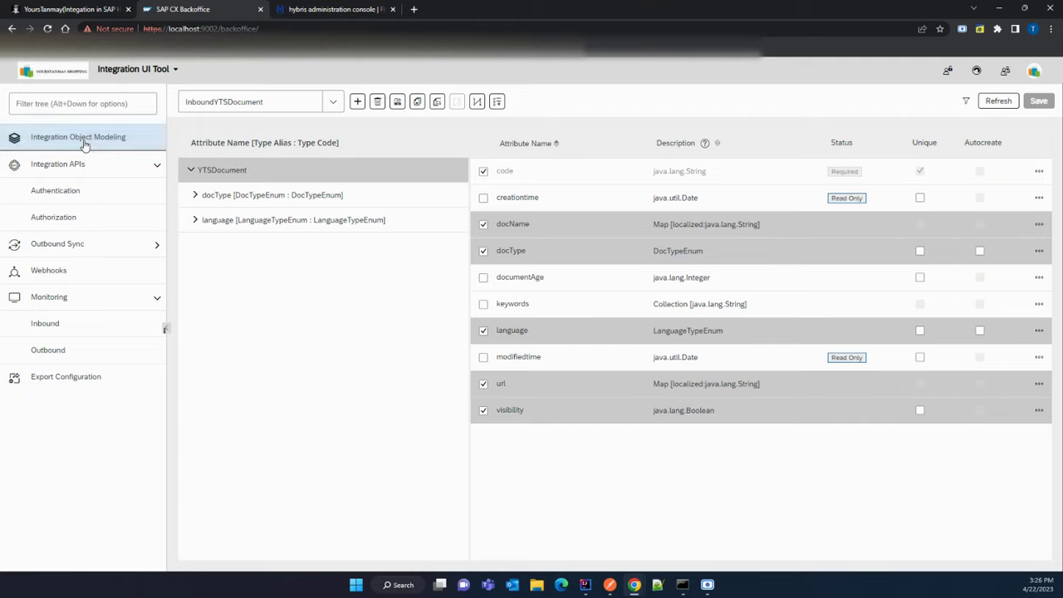
Step: Reselect InboundYTSDocument, open its metadata, and select the Impex script before closing it
click(332, 102)
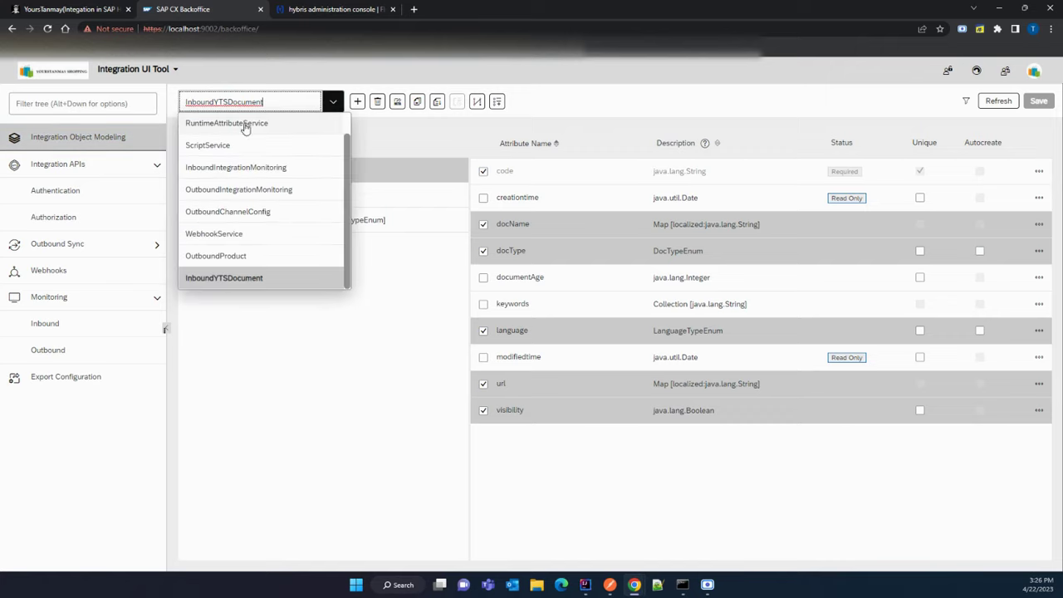
click(229, 281)
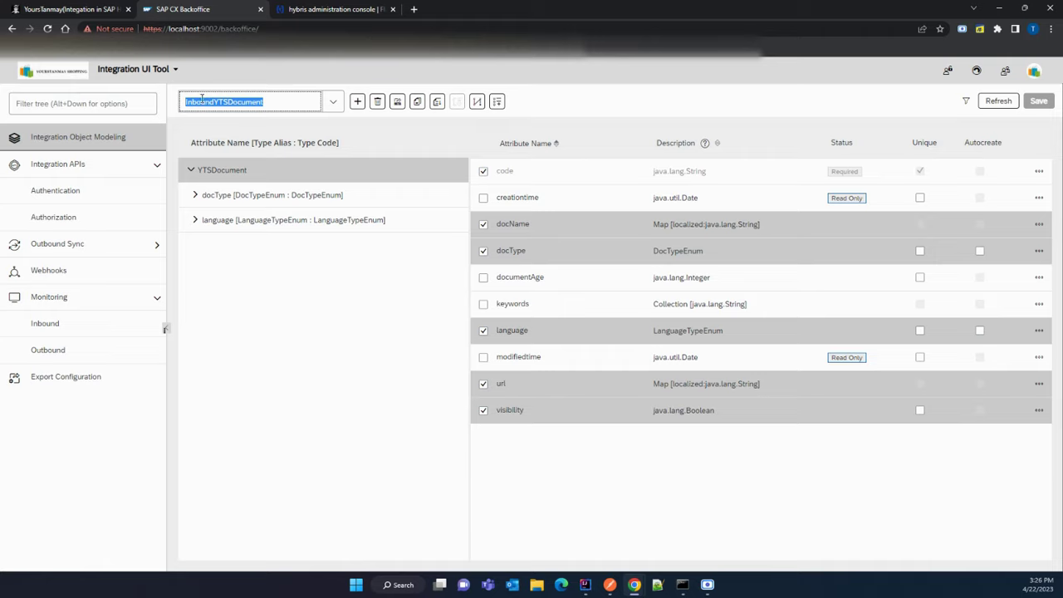
click(397, 103)
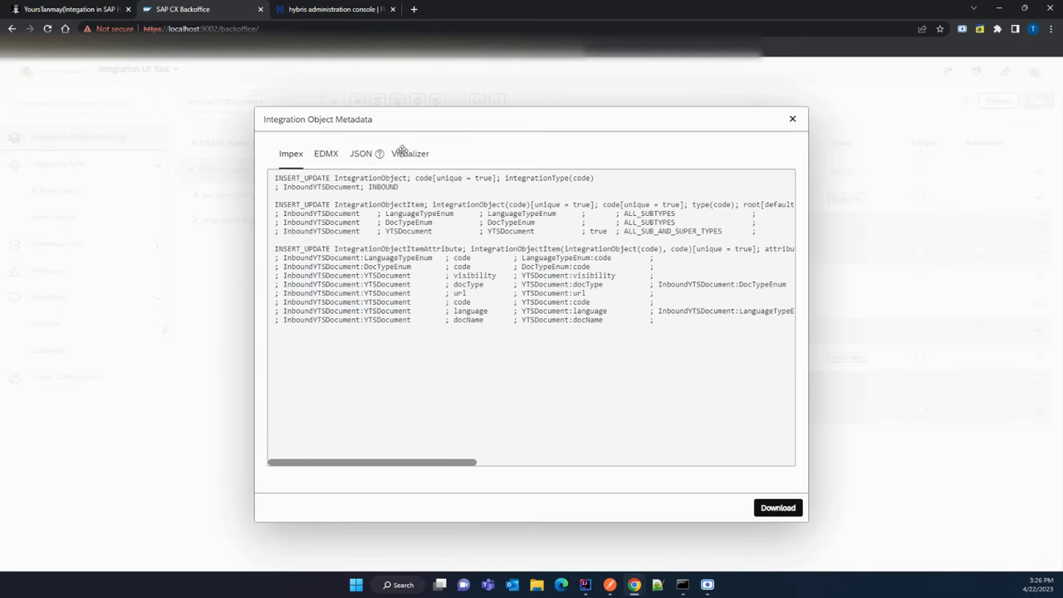
drag(276, 178, 686, 338)
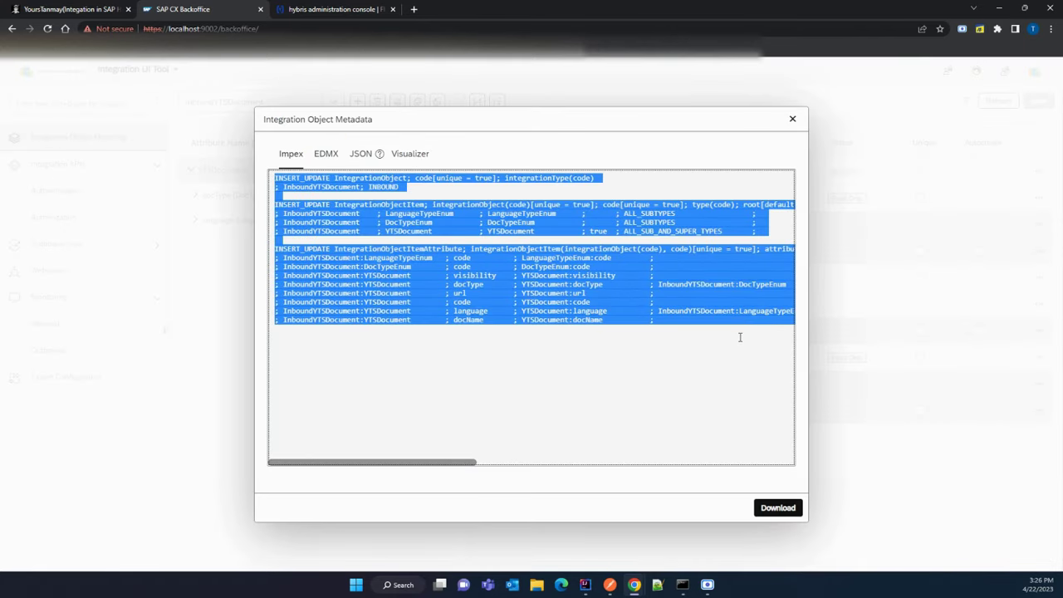
click(792, 119)
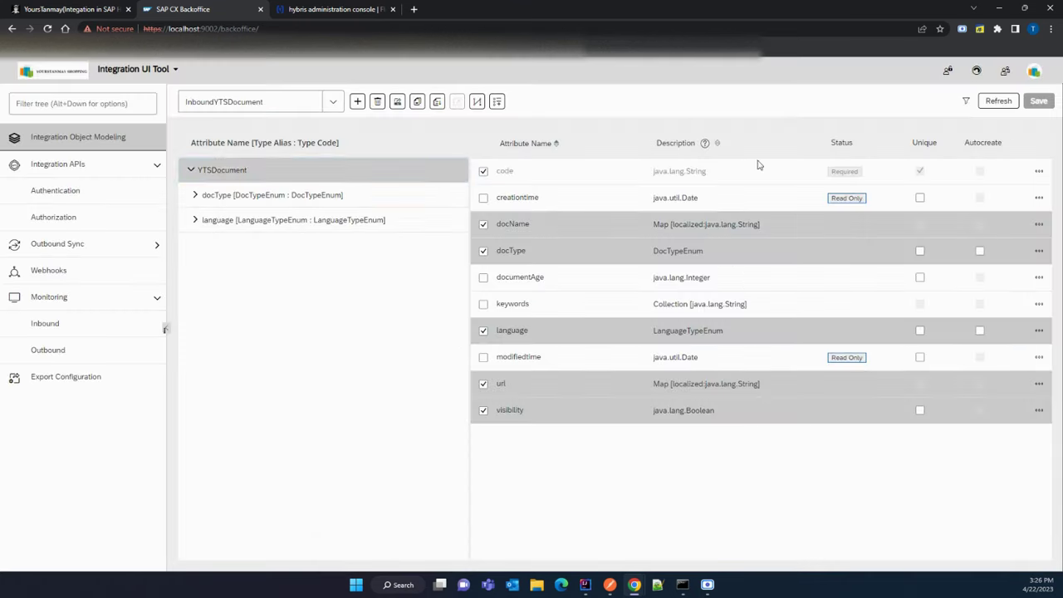
Step: Reopen the InboundYTSDocument metadata, highlight the Impex definition, and switch to the EDMX view
click(397, 101)
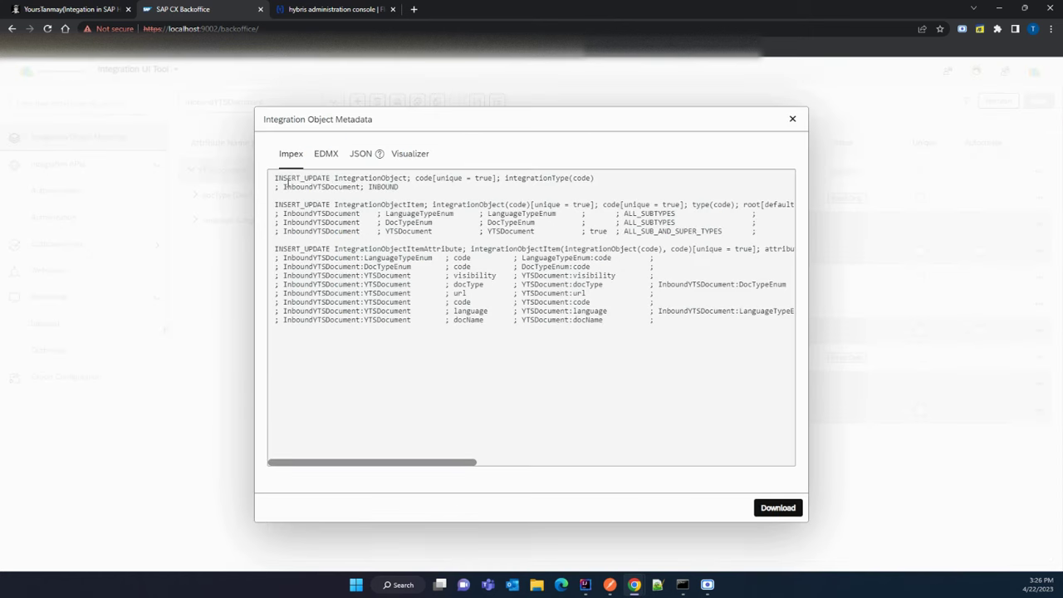
drag(270, 180, 772, 334)
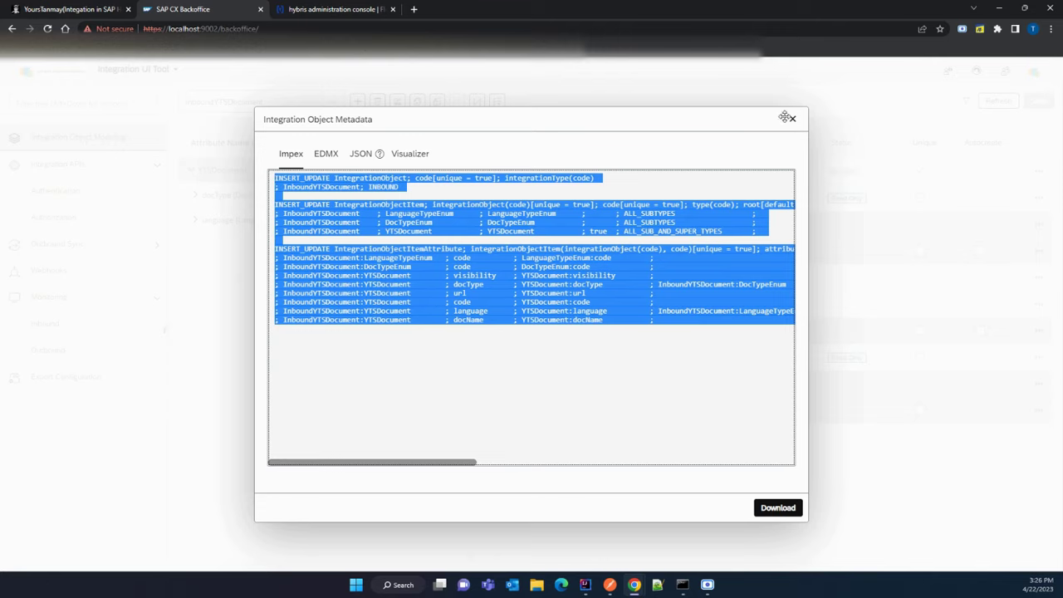
click(433, 326)
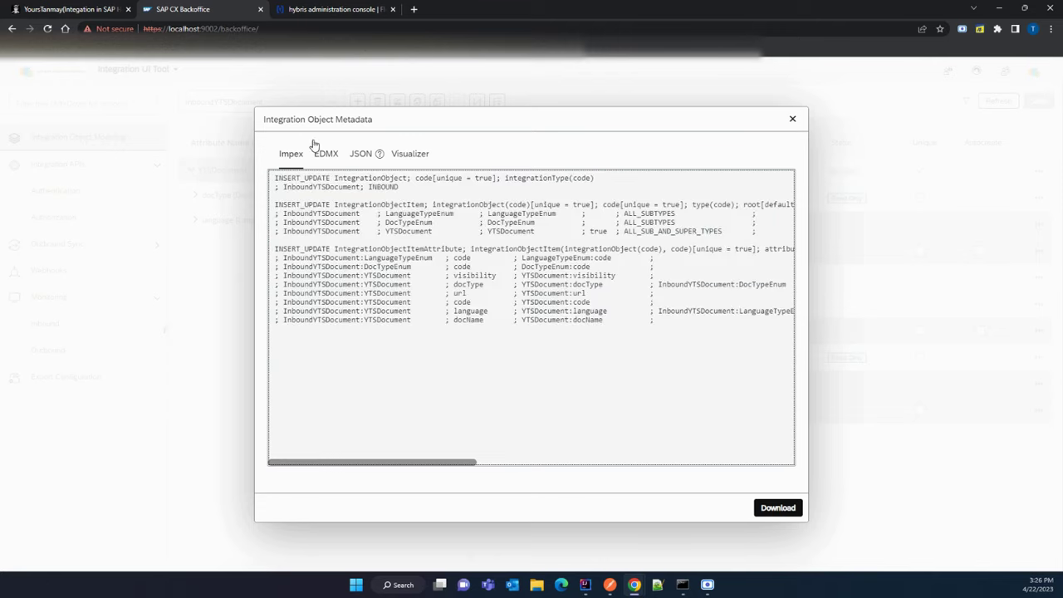
click(321, 158)
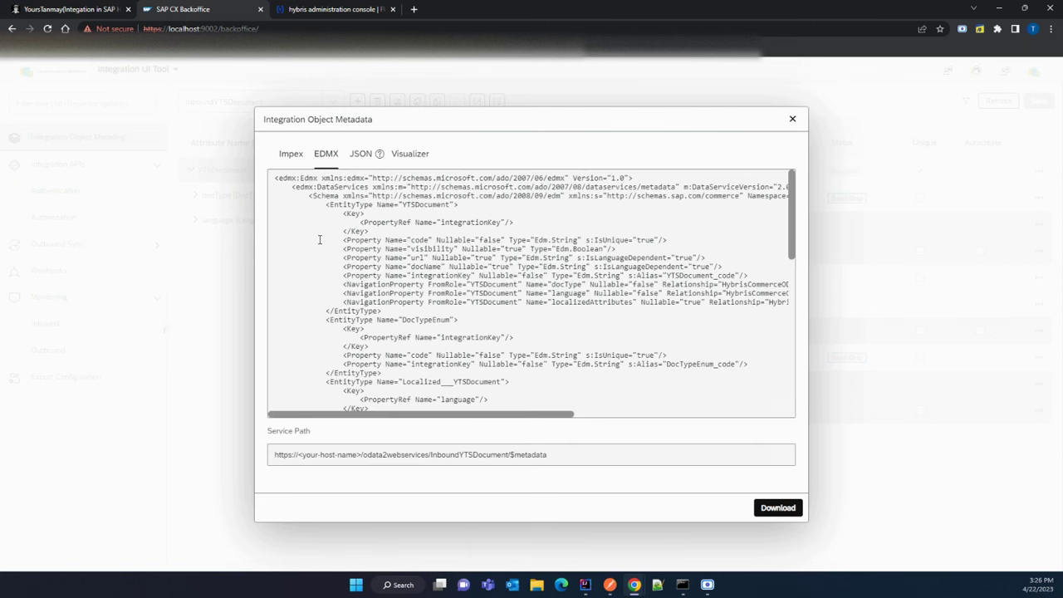
Step: Scroll to the EDMX Service Path field and select the full InboundYTSDocument URL to copy
scroll(319, 240, down, 10)
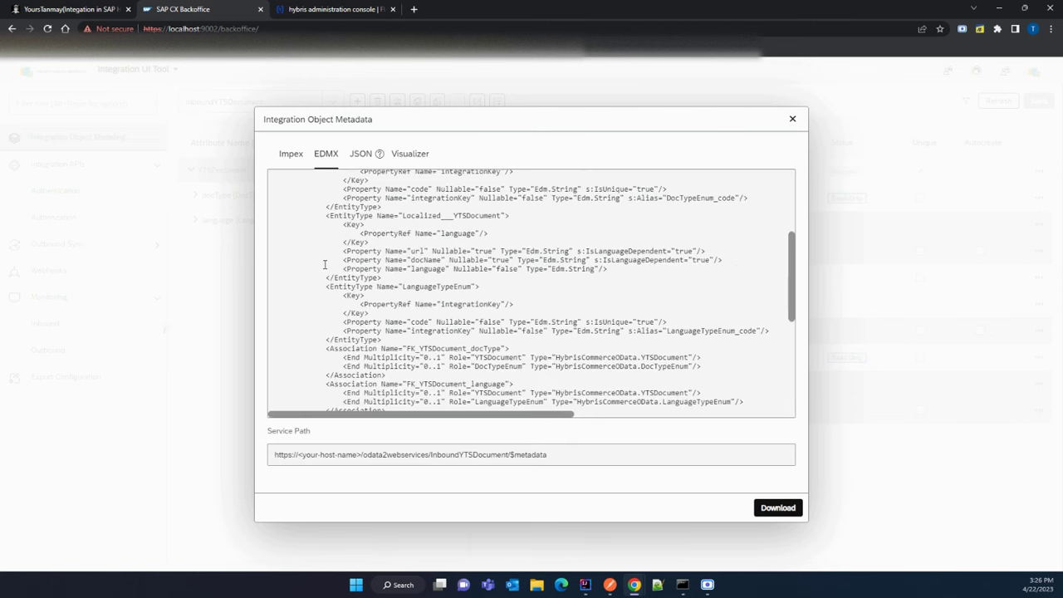
drag(267, 434, 336, 438)
click(272, 456)
drag(273, 456, 551, 456)
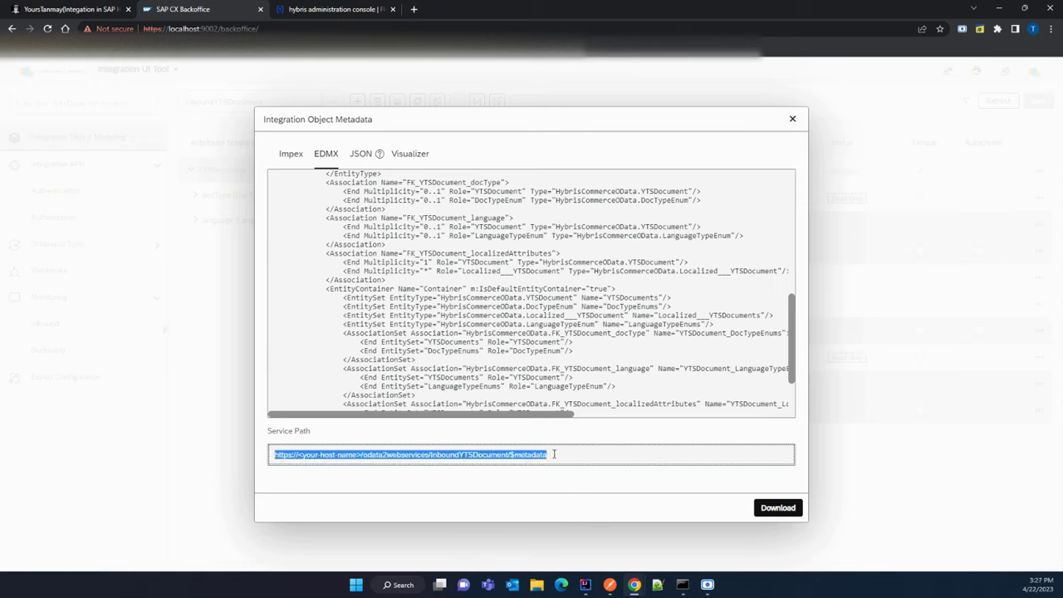
click(554, 455)
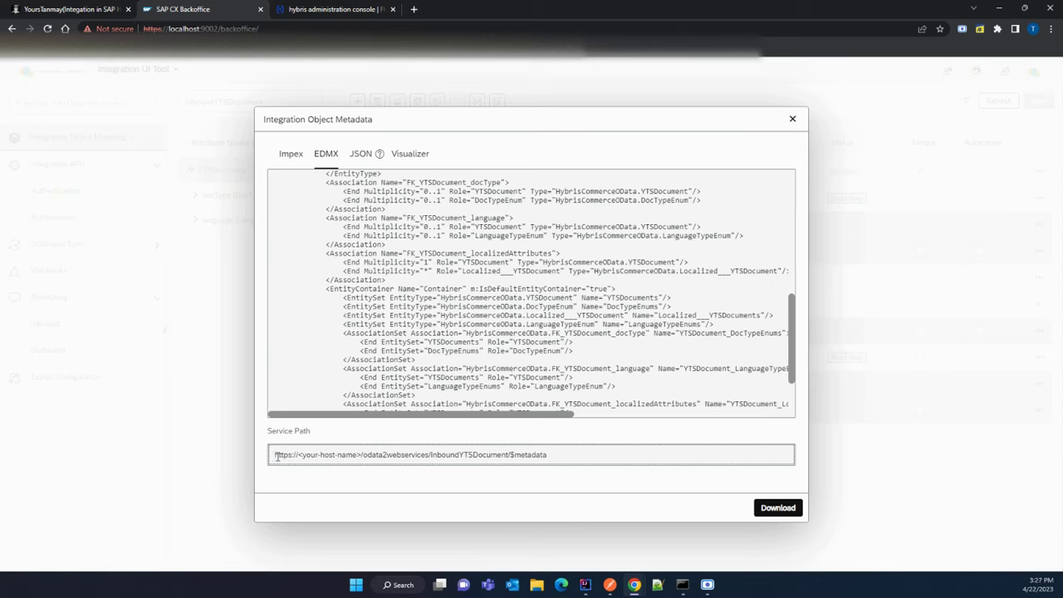
drag(273, 456, 570, 458)
key(ctrl+c)
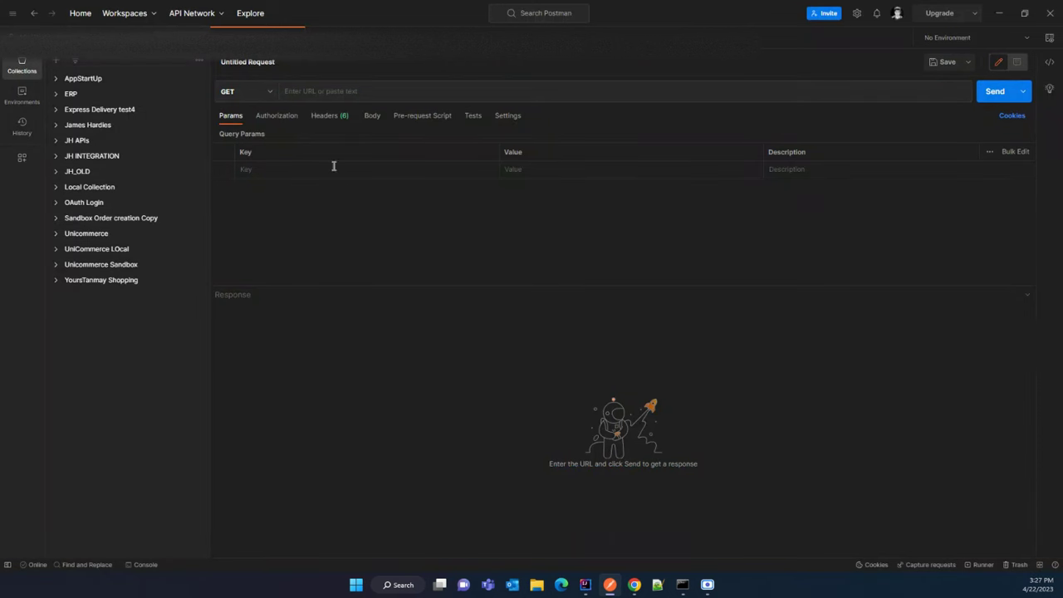
Step: Paste the copied OData service path into the Postman request URL field
click(313, 90)
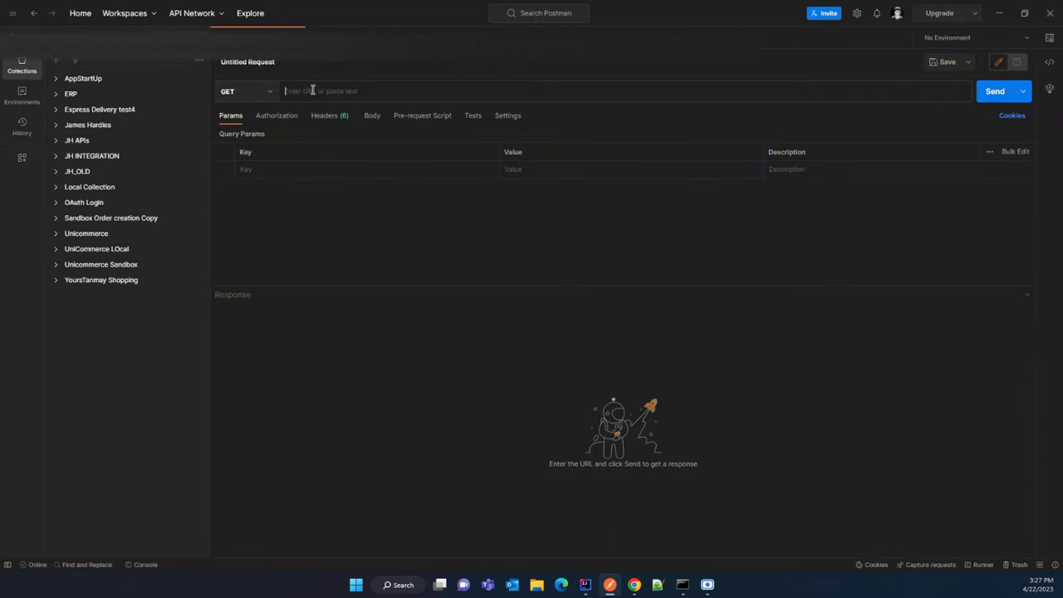
key(ctrl+v)
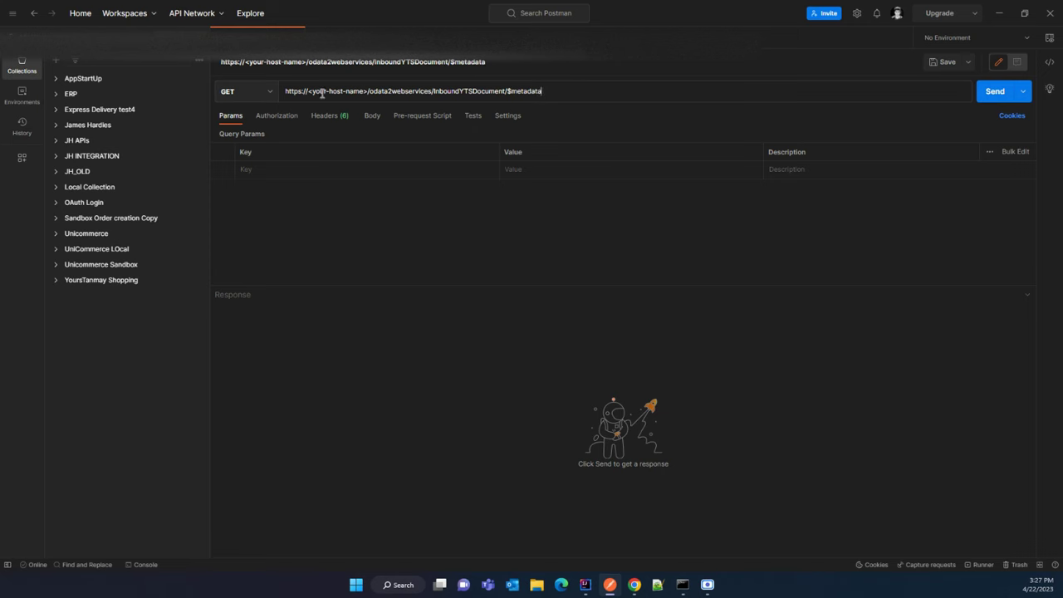
drag(308, 91, 370, 91)
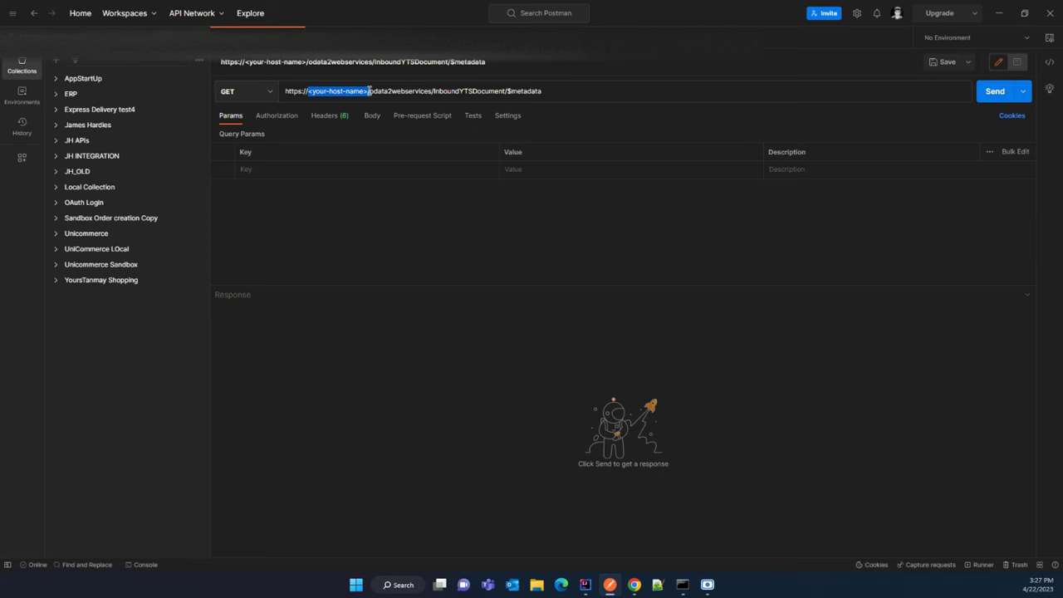
Step: Replace the <your-host-name> placeholder with localhost:9002 copied from Chrome's address bar
key(alt+Tab)
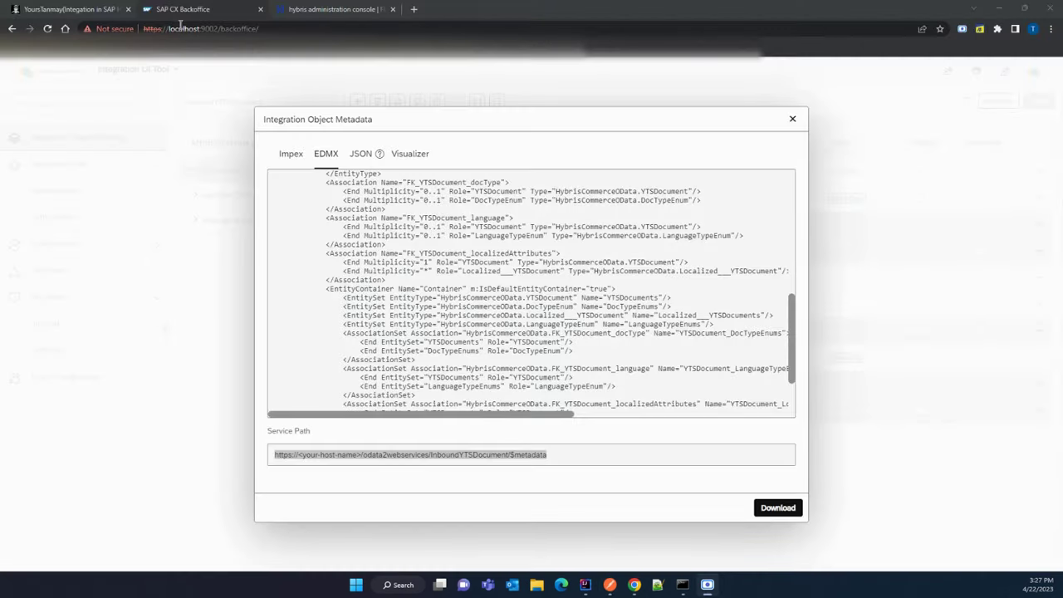
click(172, 29)
click(171, 29)
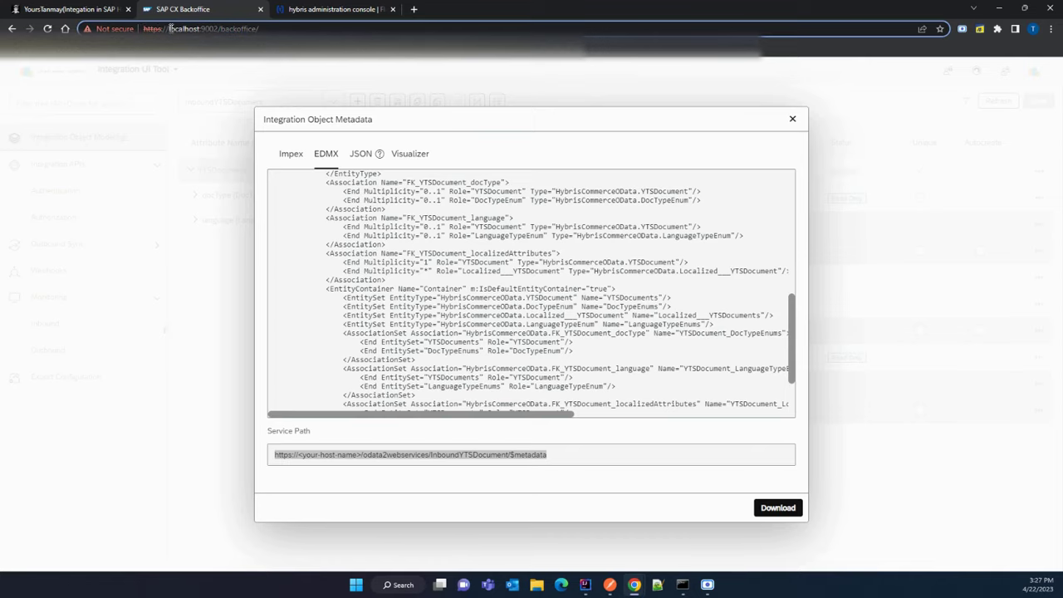
drag(168, 29, 196, 28)
drag(215, 28, 218, 28)
key(ctrl+c)
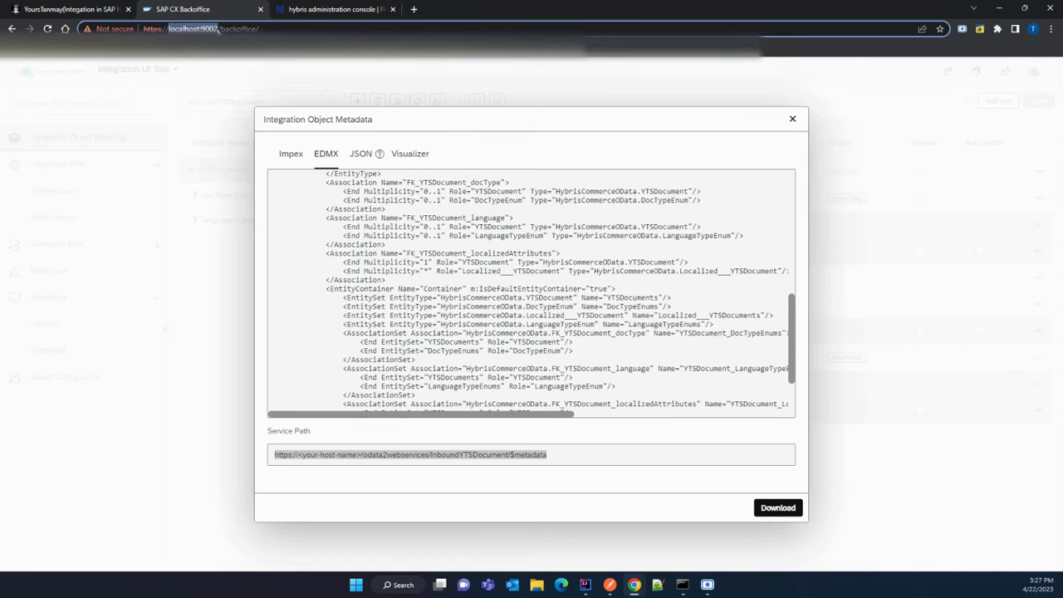
click(610, 584)
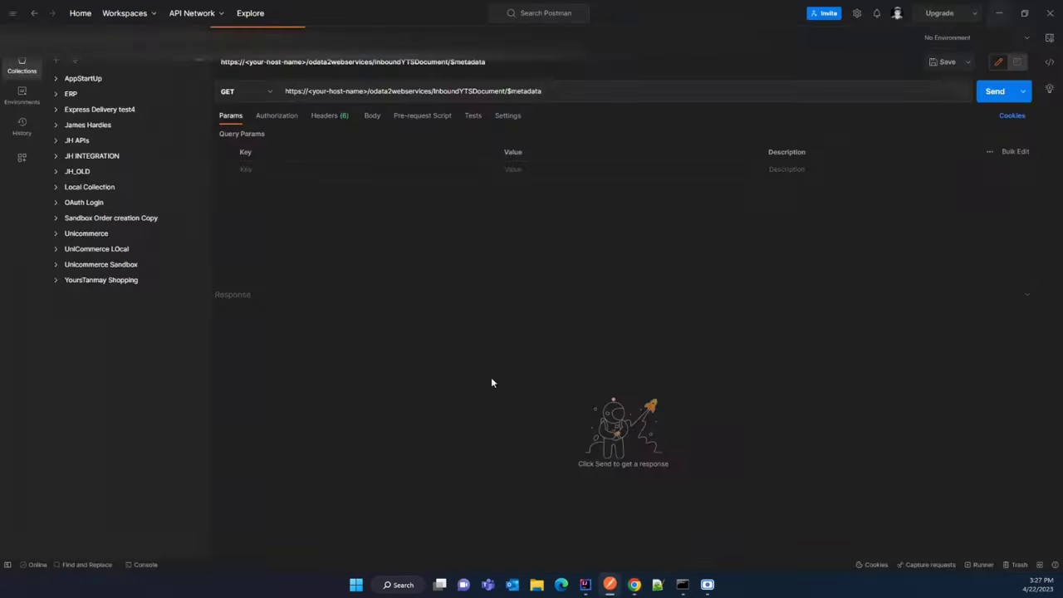
drag(368, 92, 309, 96)
key(ctrl+v)
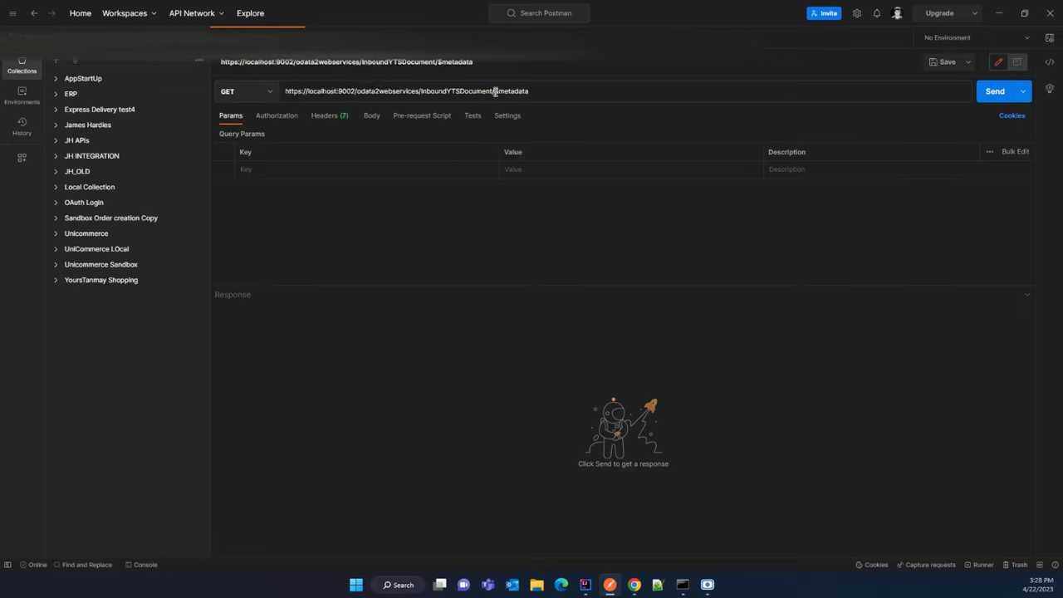
Step: Select the YTSDocument portion of the request URL's path to copy it
drag(495, 92, 546, 92)
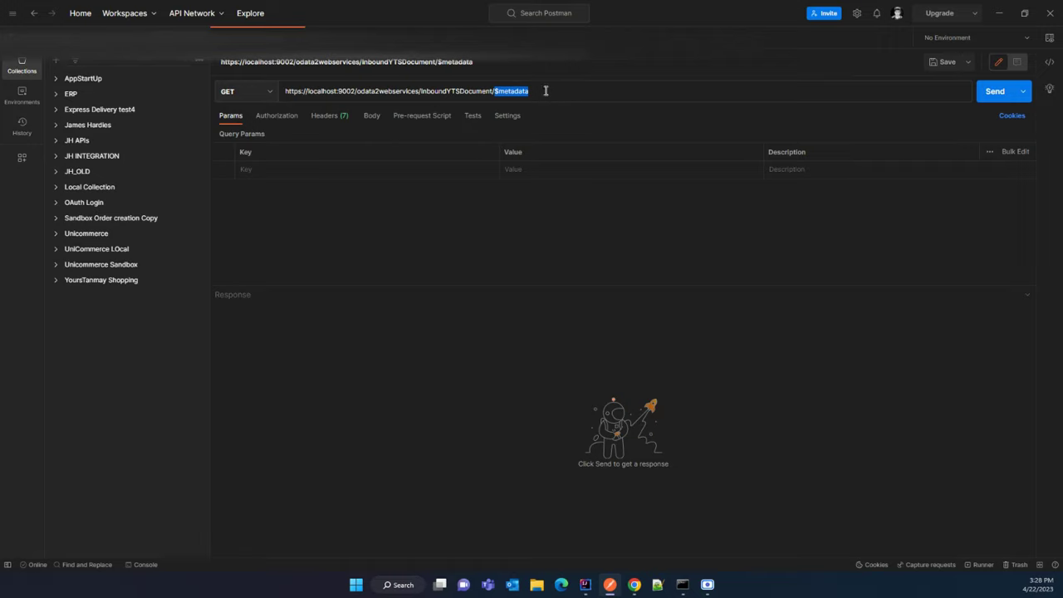
click(500, 94)
drag(448, 91, 500, 91)
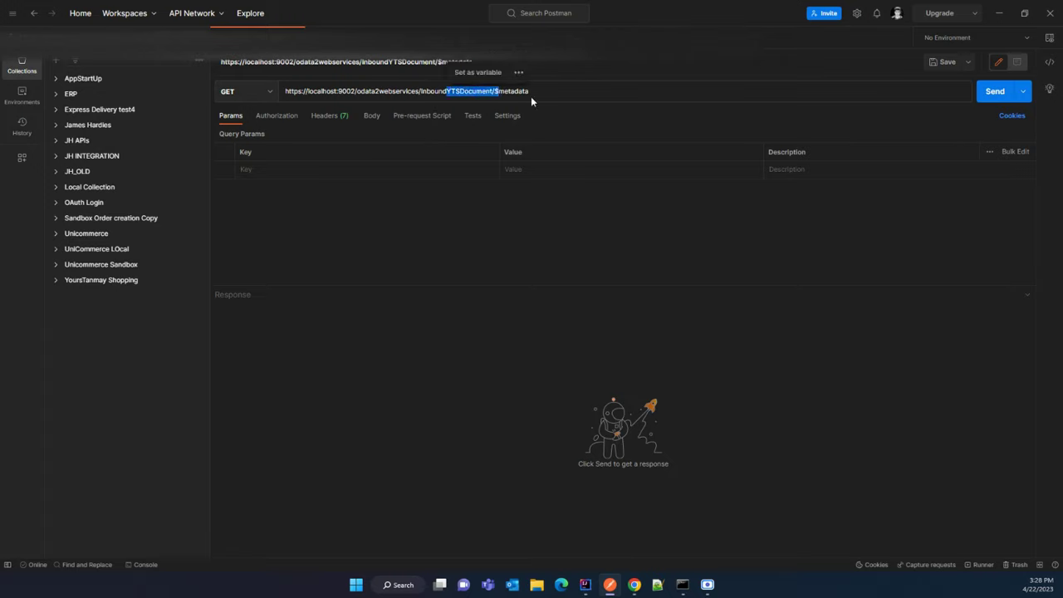
click(533, 93)
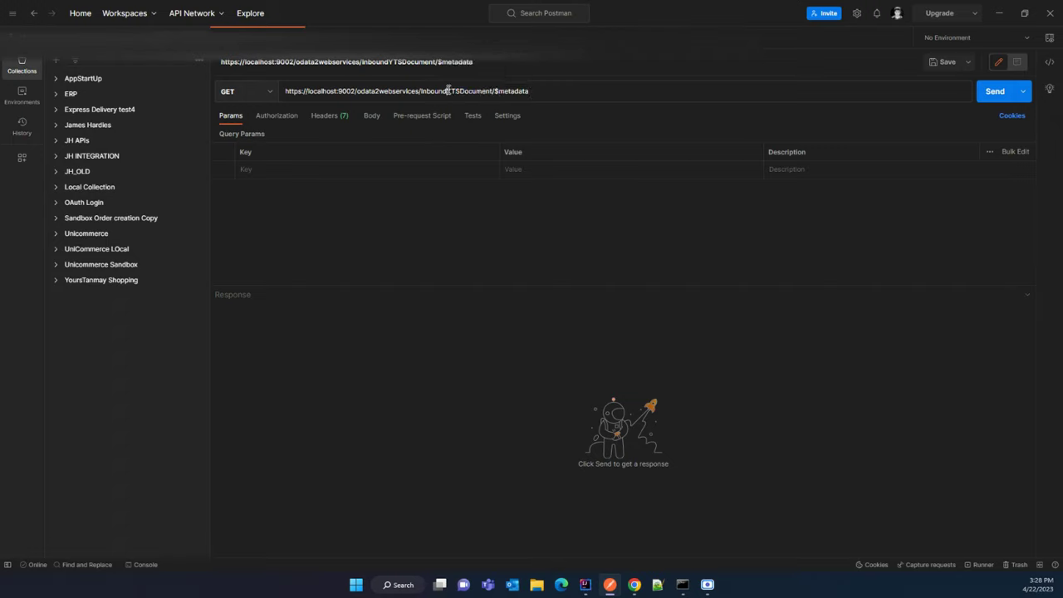
drag(447, 91, 493, 92)
key(ctrl+c)
click(533, 93)
drag(532, 93, 495, 93)
click(527, 93)
key(ctrl+v)
drag(527, 93, 496, 94)
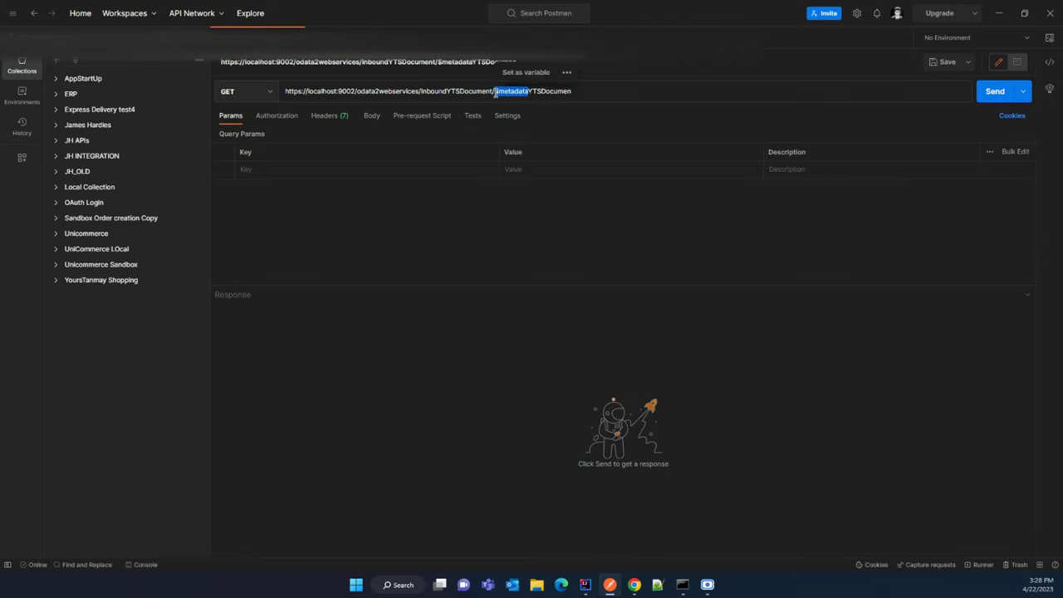
key(BackSpace)
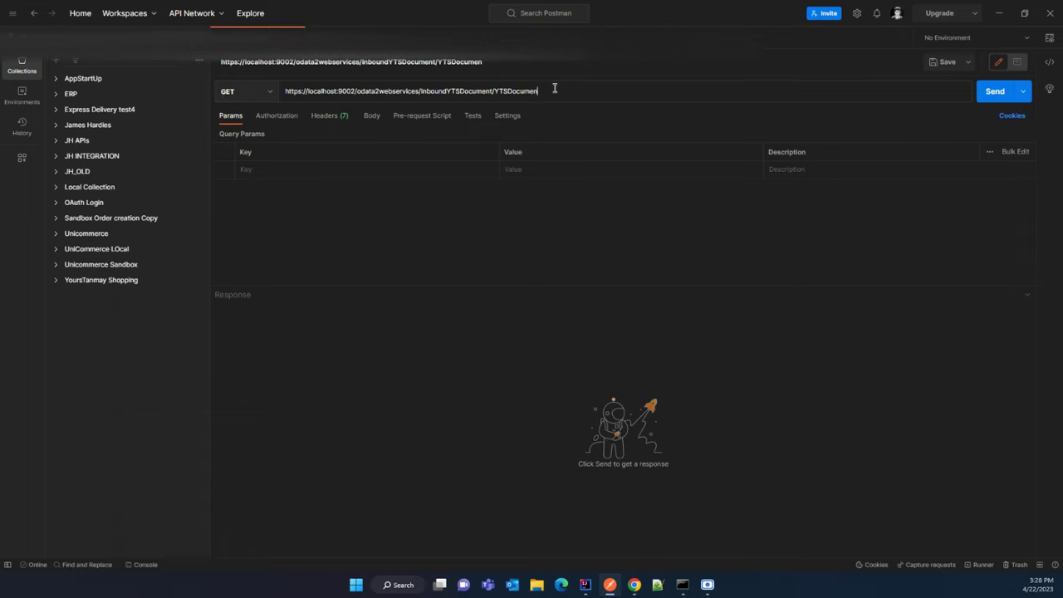
text(ts)
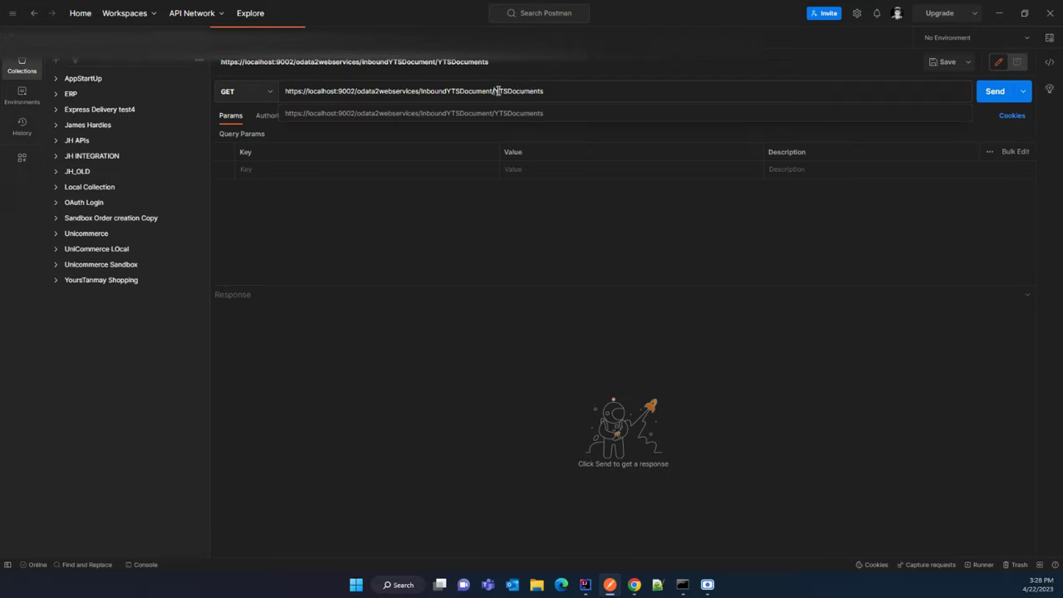
click(492, 258)
double_click(542, 91)
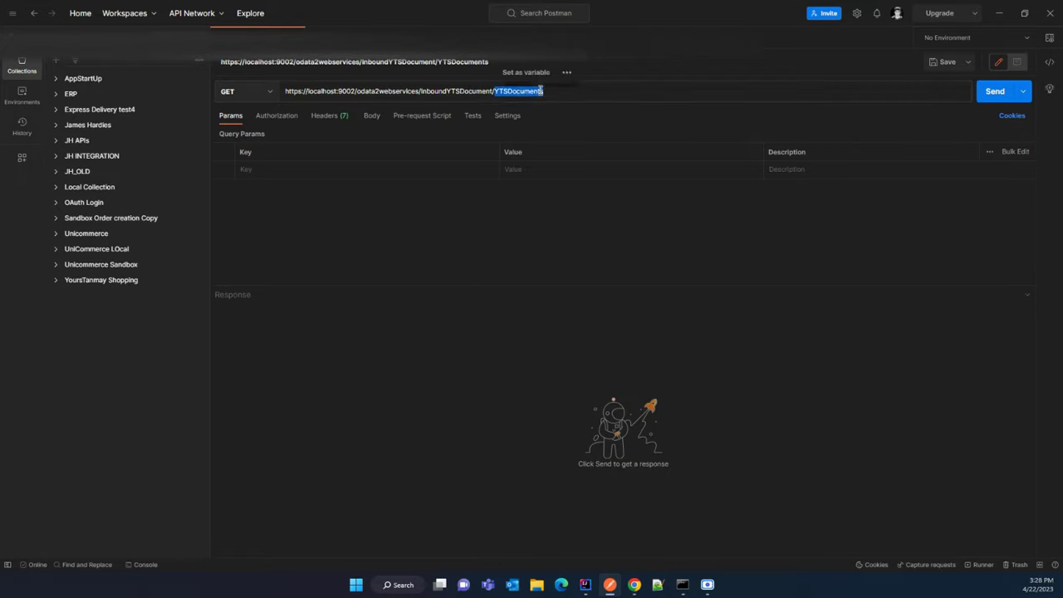
key(BackSpace)
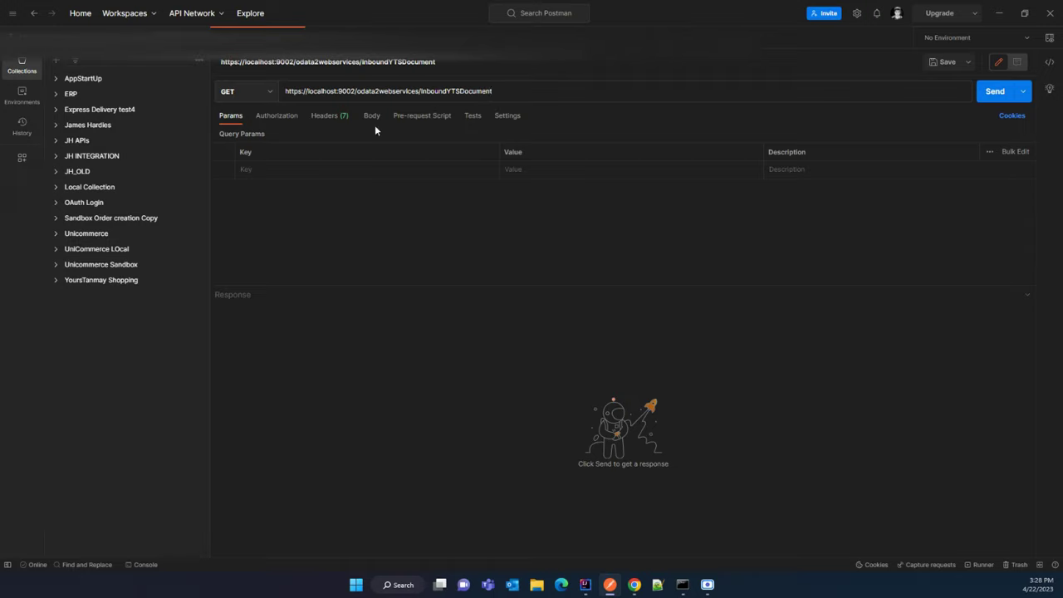
text($metadata)
drag(528, 90, 491, 94)
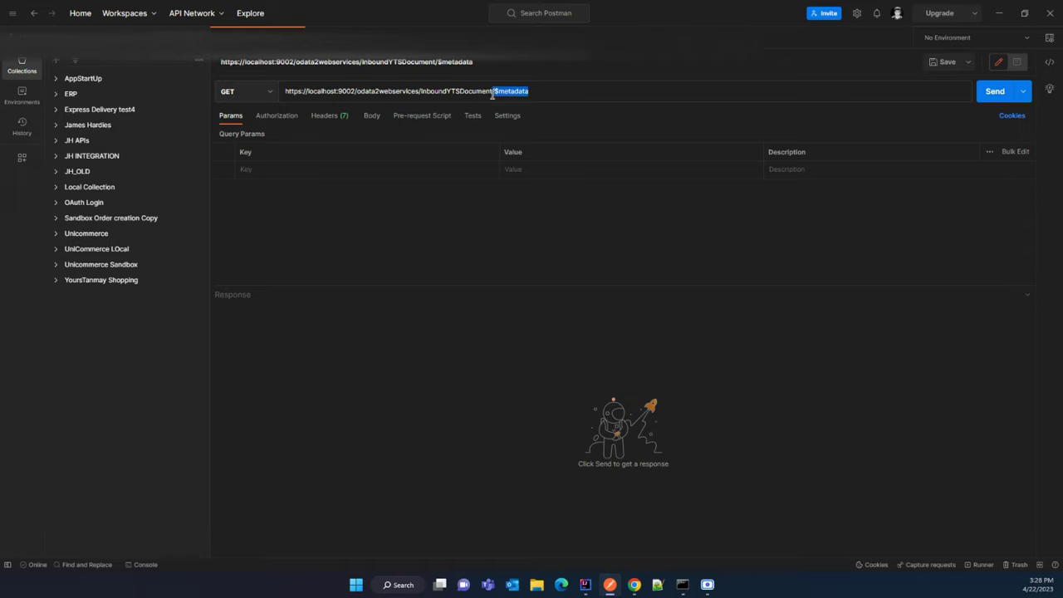
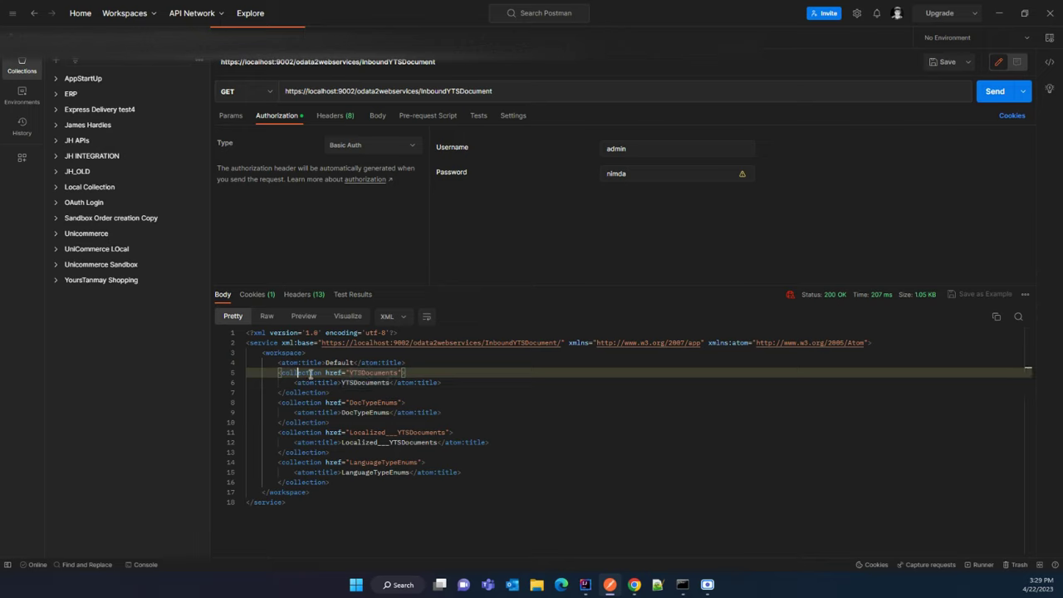
double_click(366, 383)
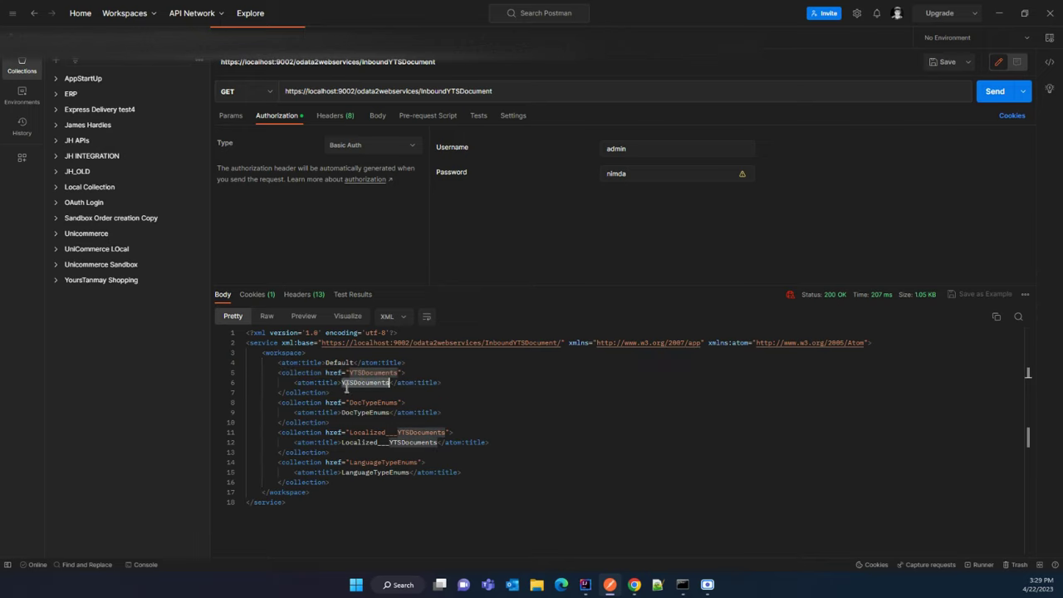
click(376, 384)
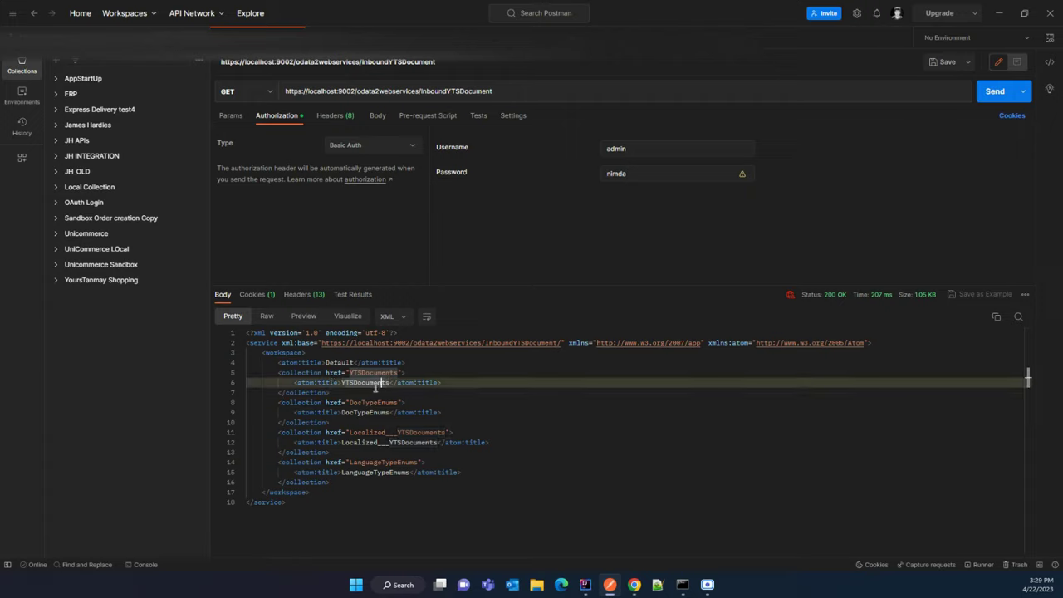
double_click(365, 385)
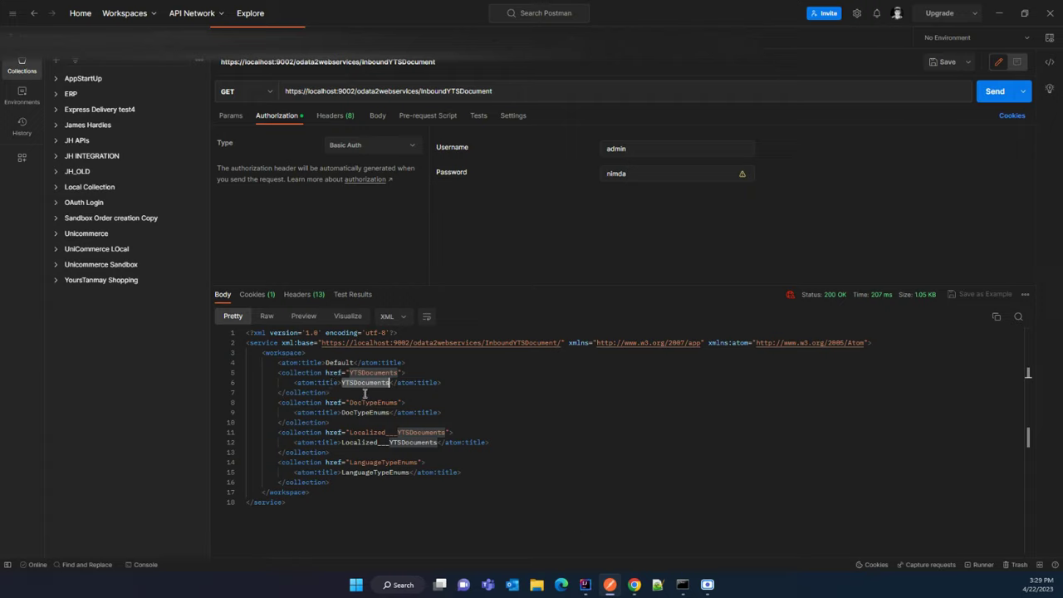
click(386, 393)
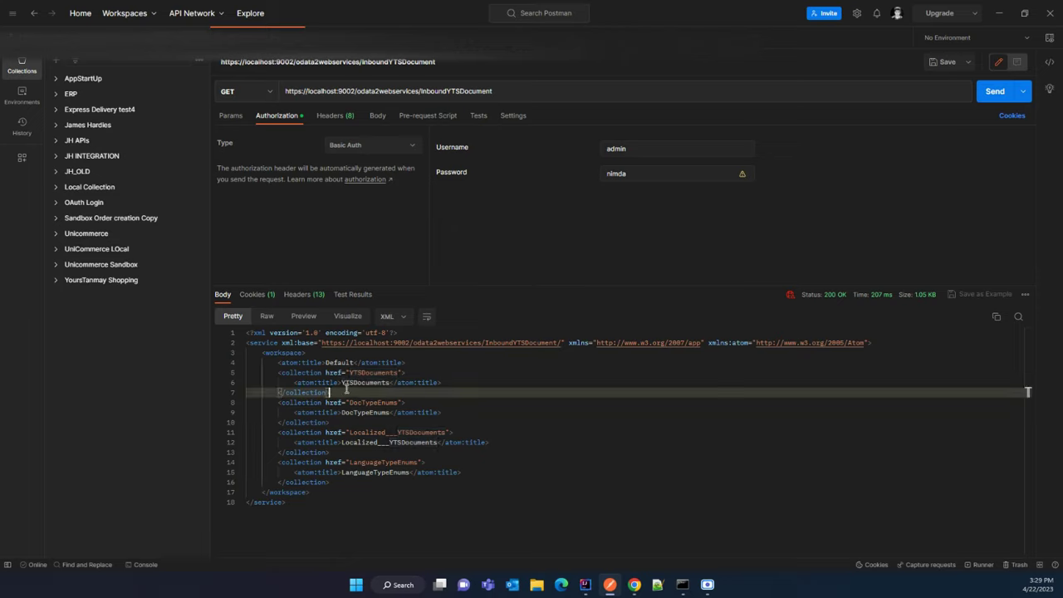
mouse_move(390, 385)
mouse_down()
mouse_move(343, 383)
mouse_move(386, 383)
mouse_up()
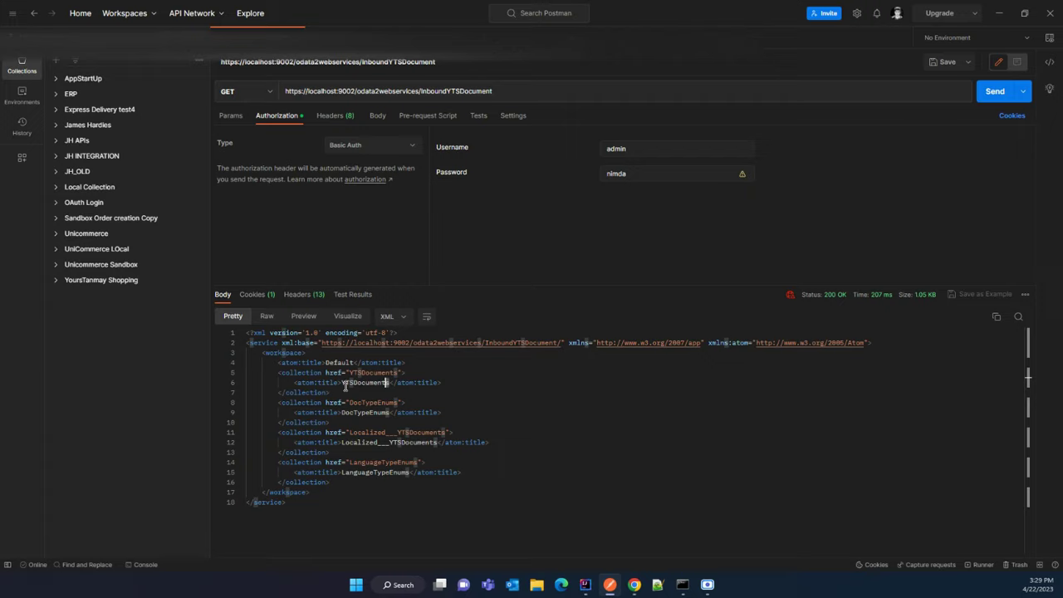
double_click(365, 385)
key(ctrl+c)
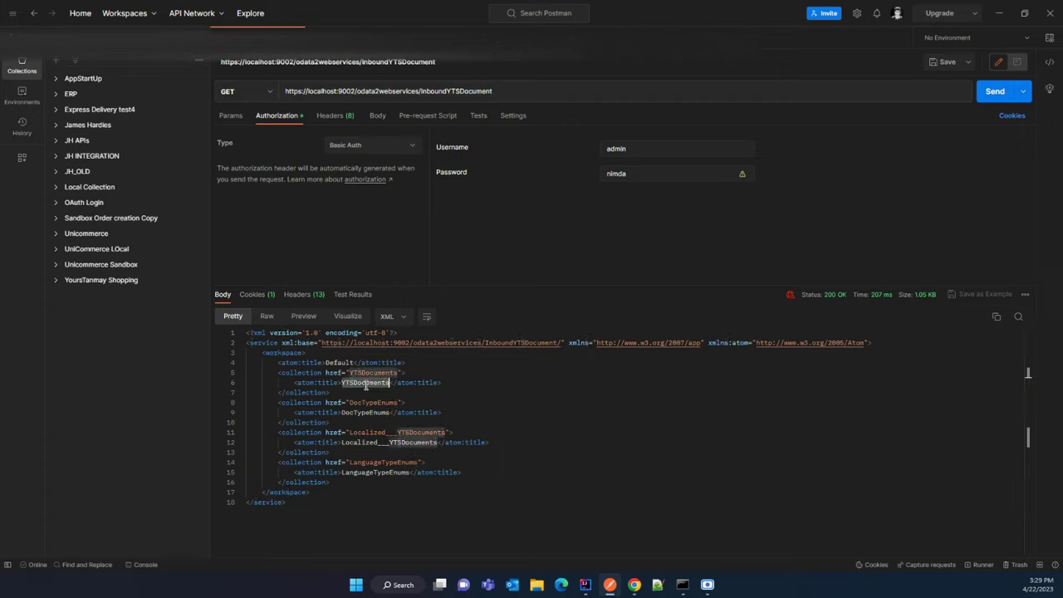
double_click(520, 90)
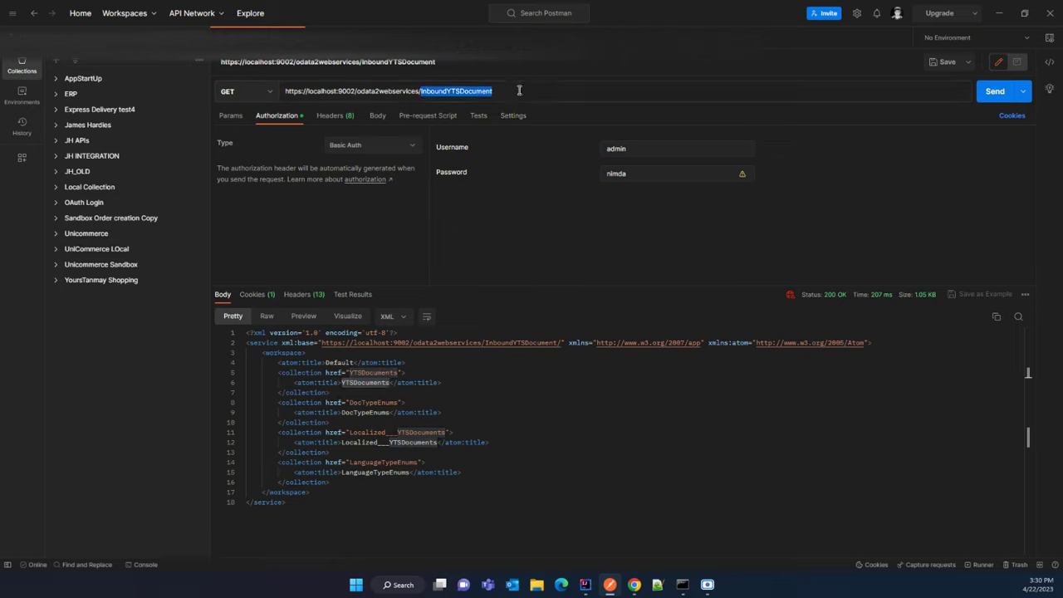
Step: Append /YTSDocuments to the InboundYTSDocument request URL
click(520, 90)
text(/)
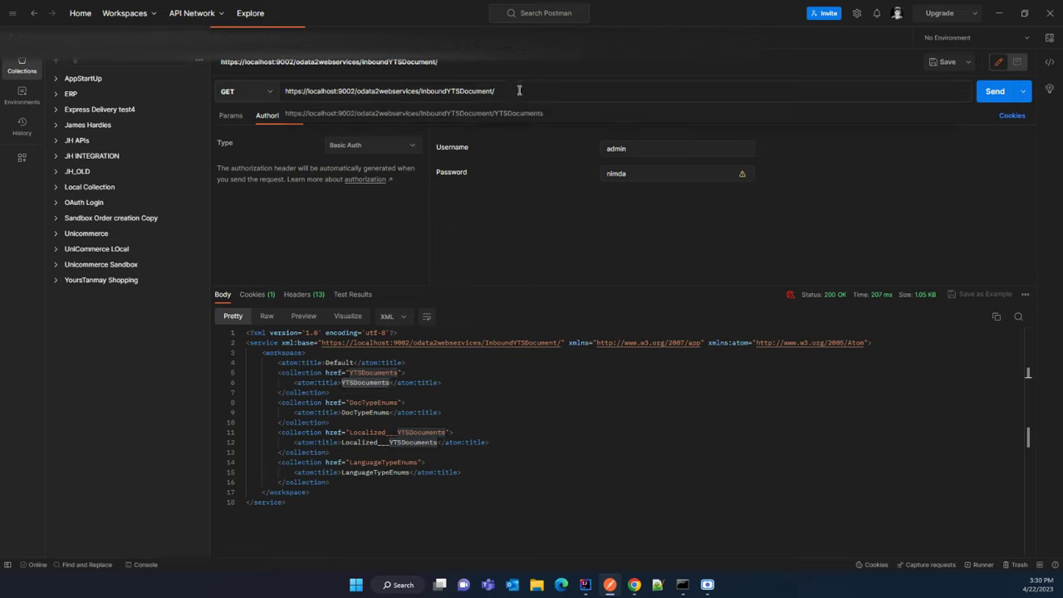
key(ctrl+v)
click(540, 238)
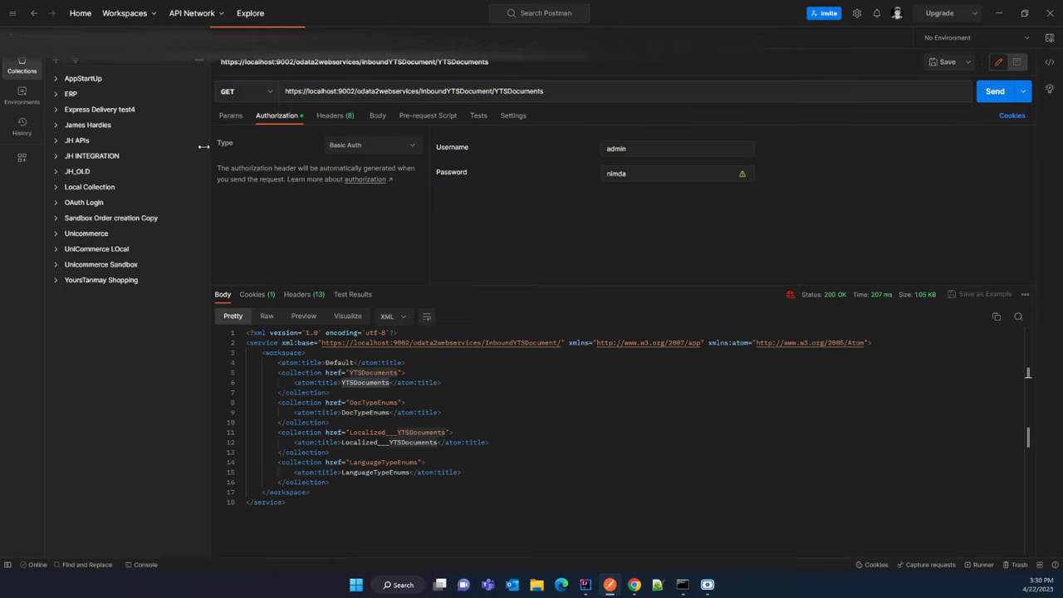
Step: Make the request a POST with an empty raw JSON body
click(378, 117)
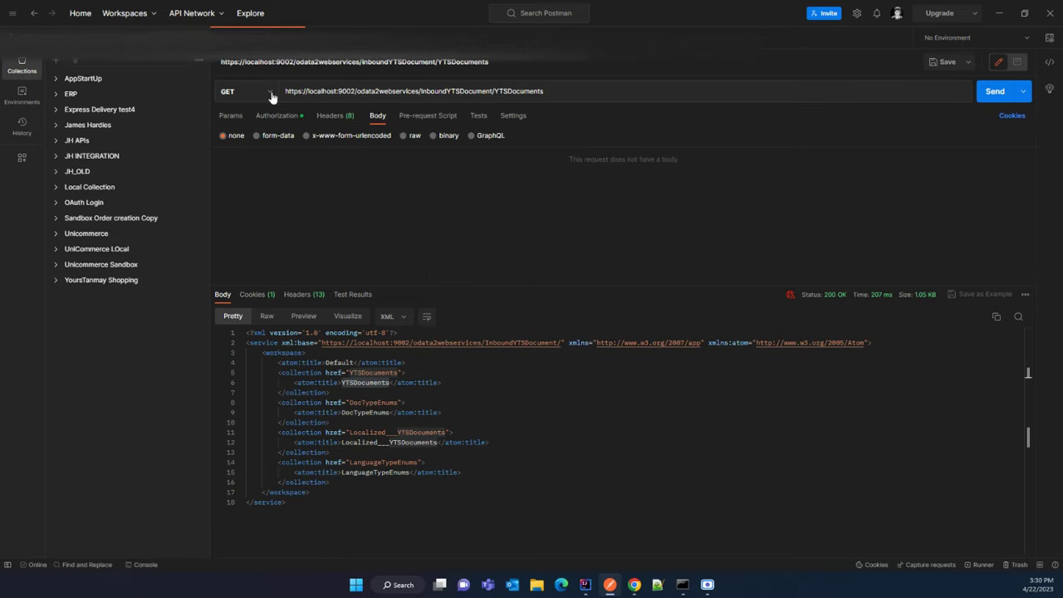
click(270, 93)
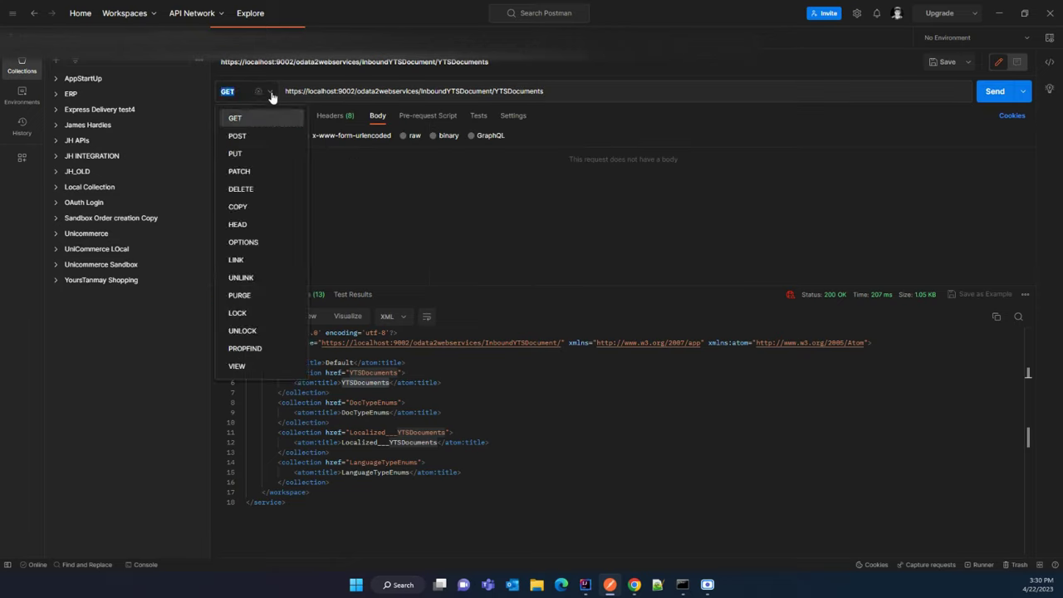
click(239, 136)
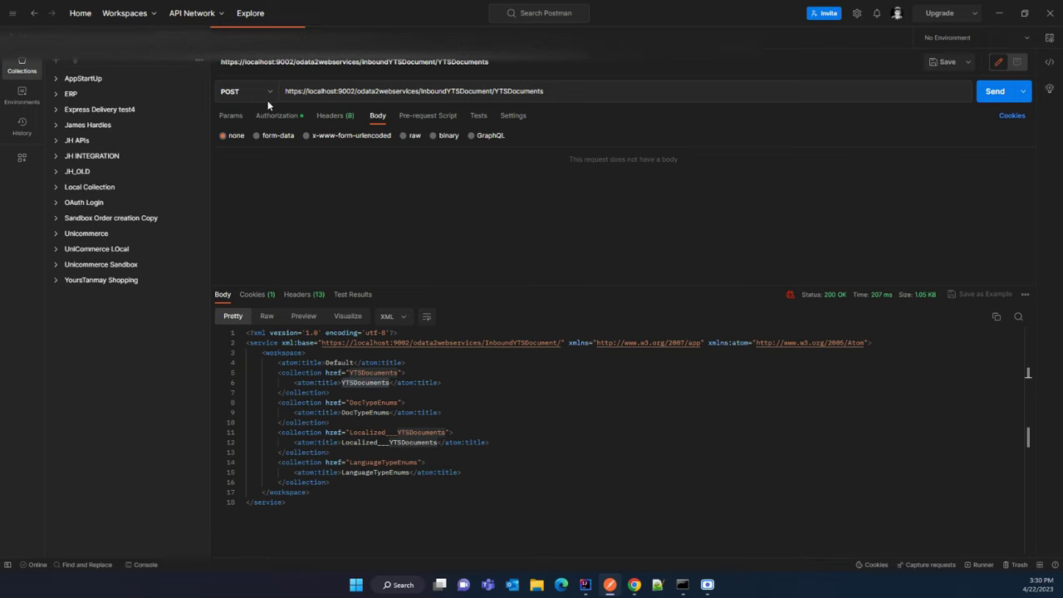
click(402, 137)
click(524, 137)
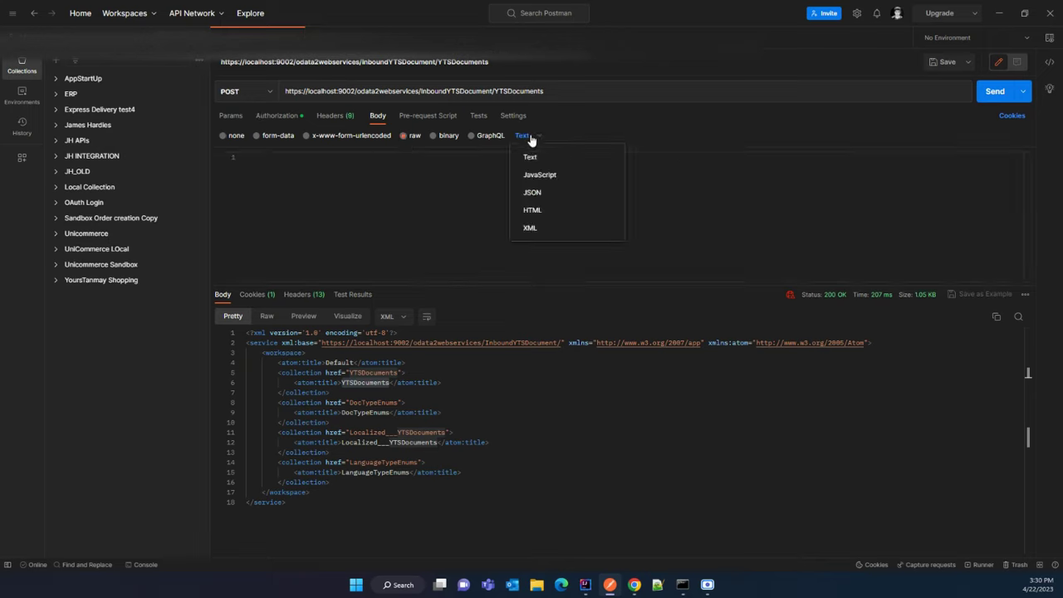
click(541, 193)
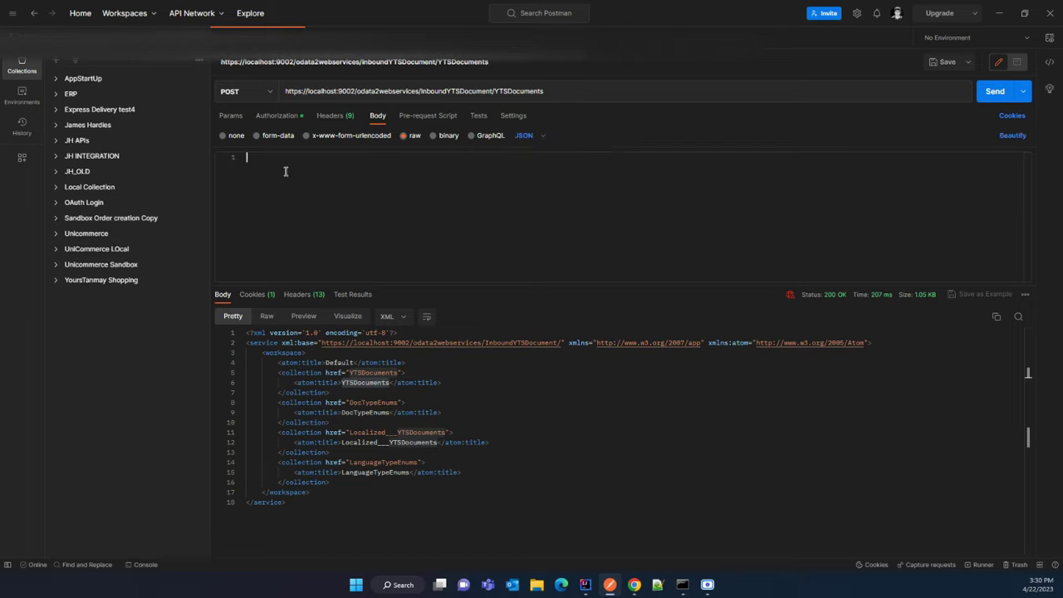
click(438, 197)
Step: Copy the sample JSON payload from the InboundYTSDocument metadata's JSON tab in Backoffice
mouse_move(586, 586)
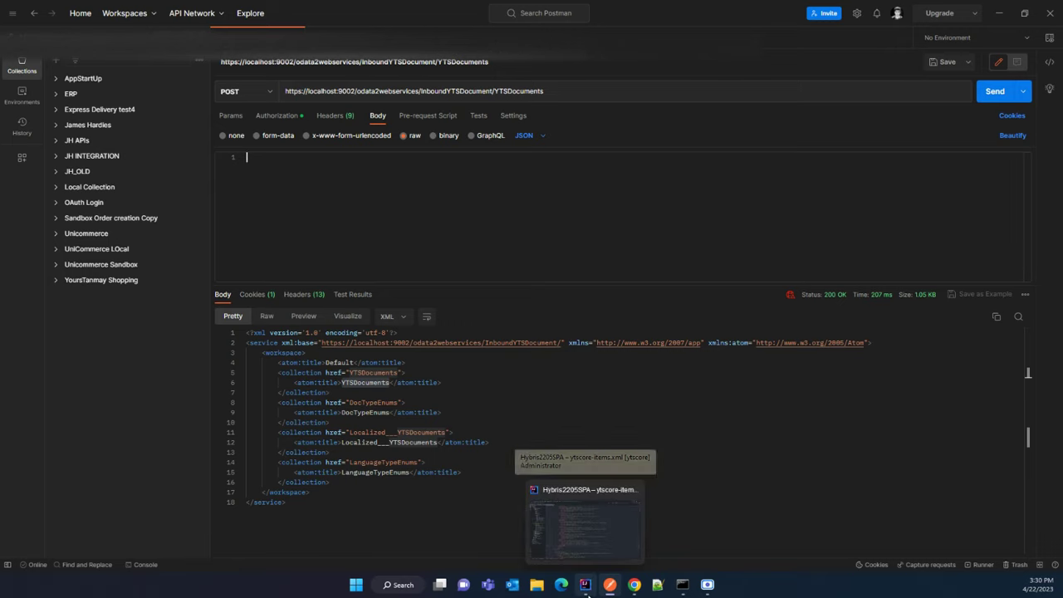
mouse_move(635, 588)
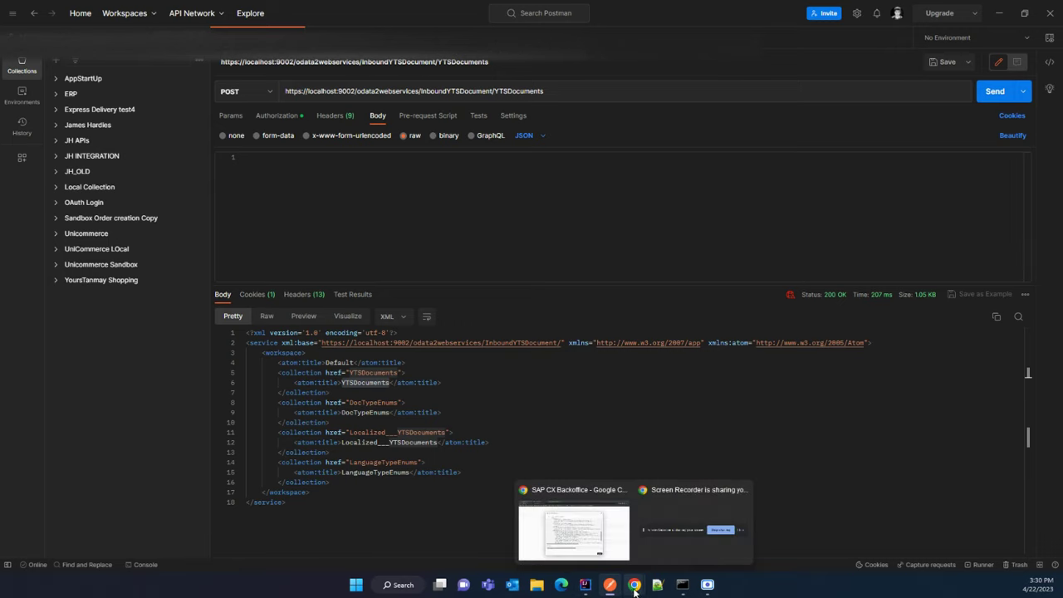
click(571, 546)
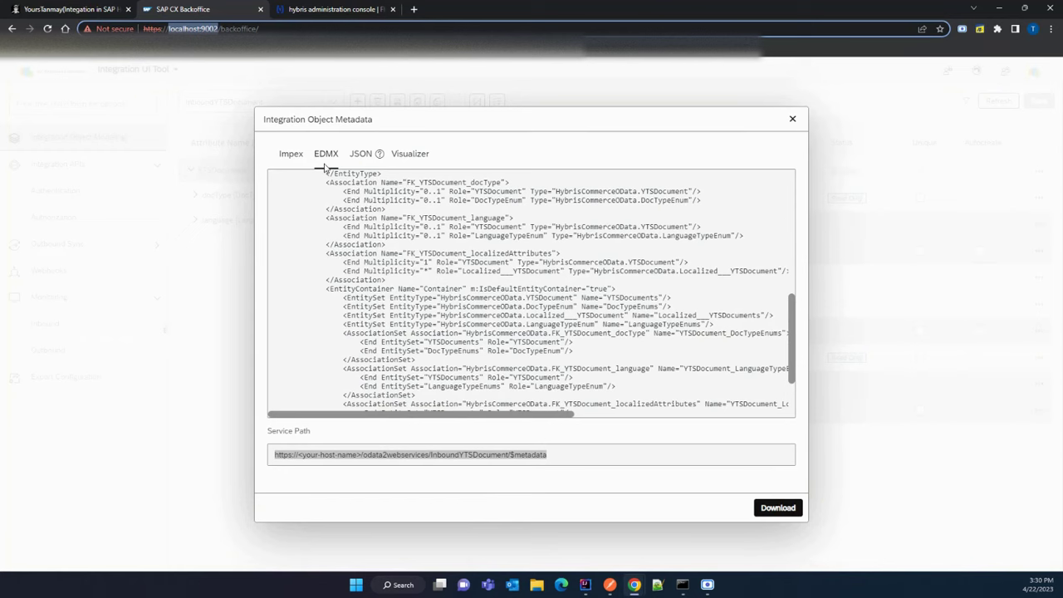
click(793, 119)
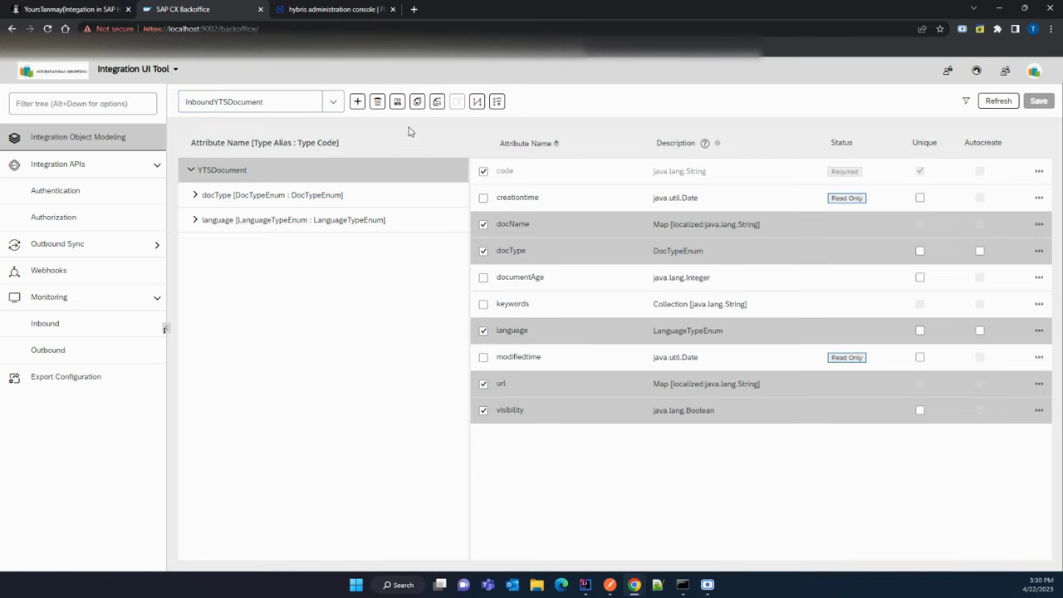
click(397, 101)
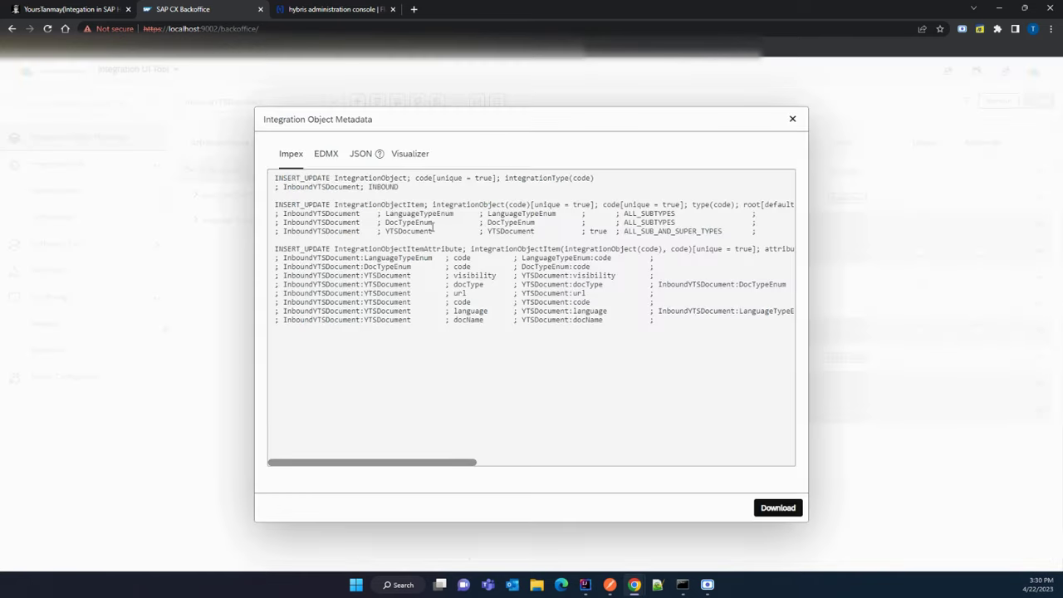
click(363, 154)
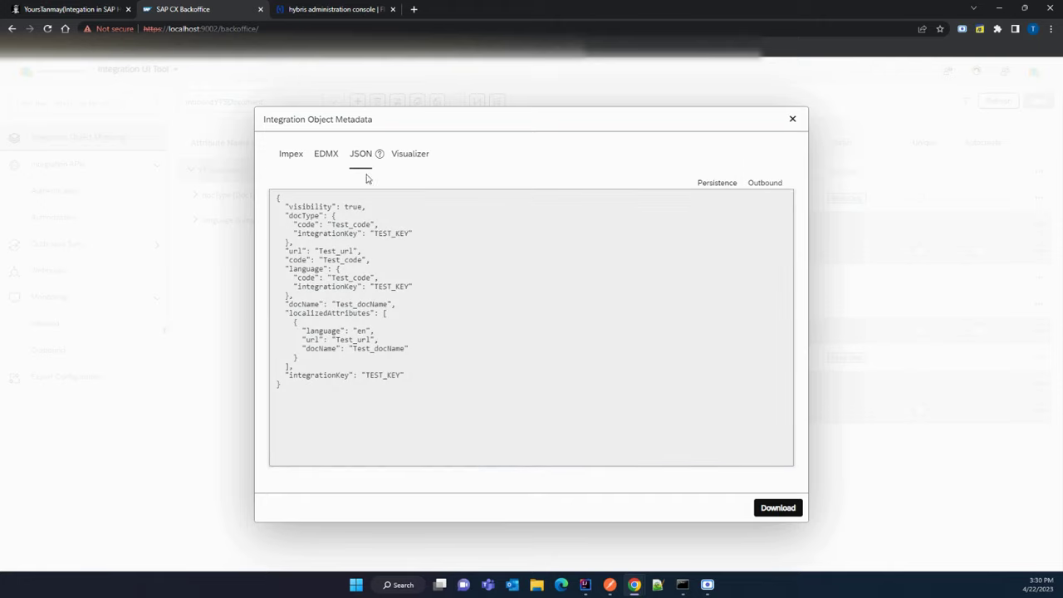
click(317, 401)
key(ctrl+a)
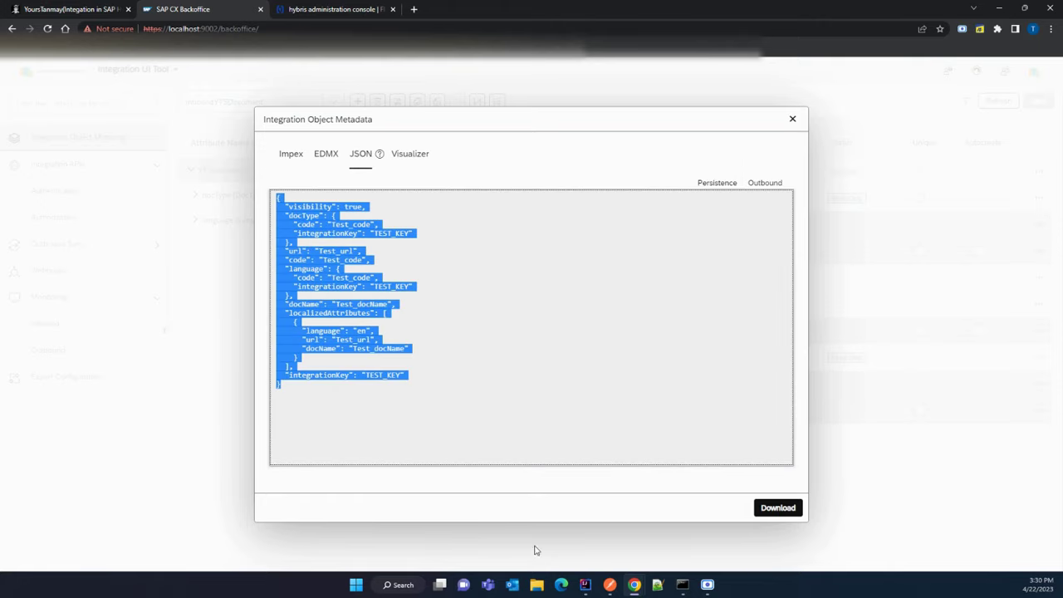
click(615, 587)
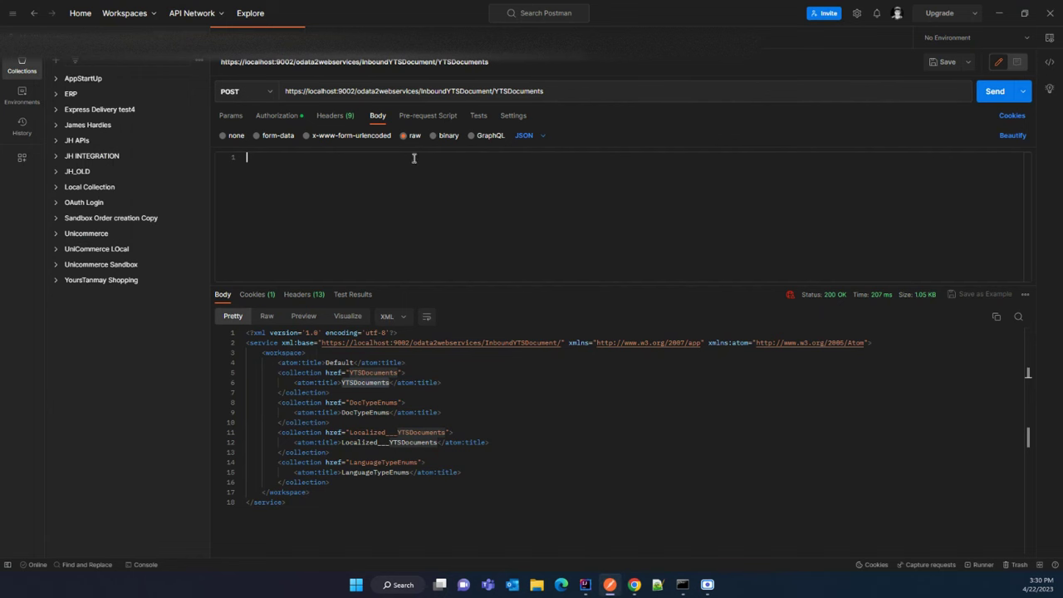
Step: Paste and reformat the sample JSON body, then inspect the docType Test_code placeholder
click(375, 177)
key(ctrl+v)
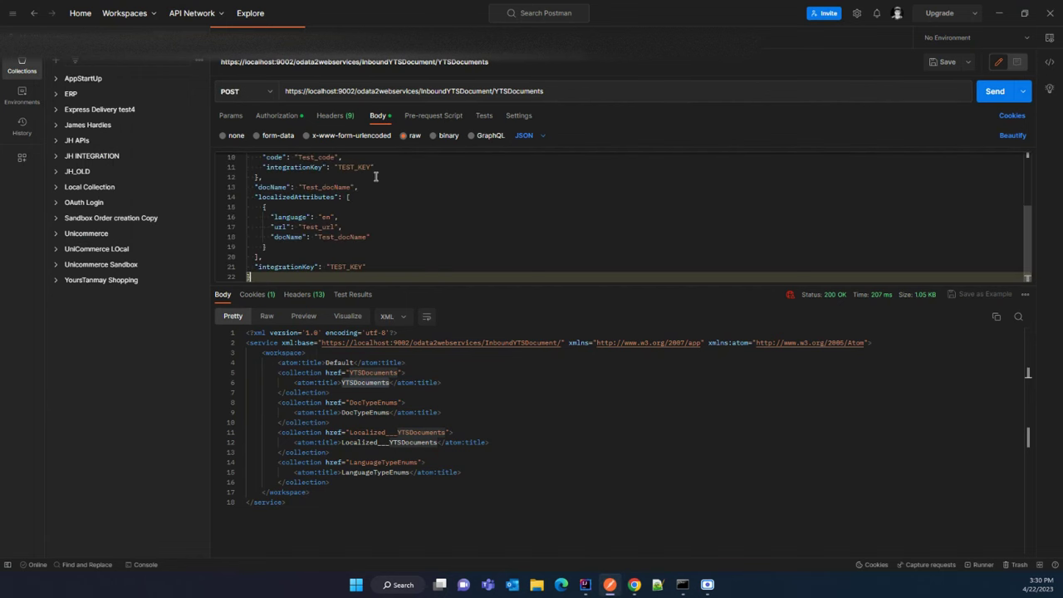
scroll(379, 243, up, 5)
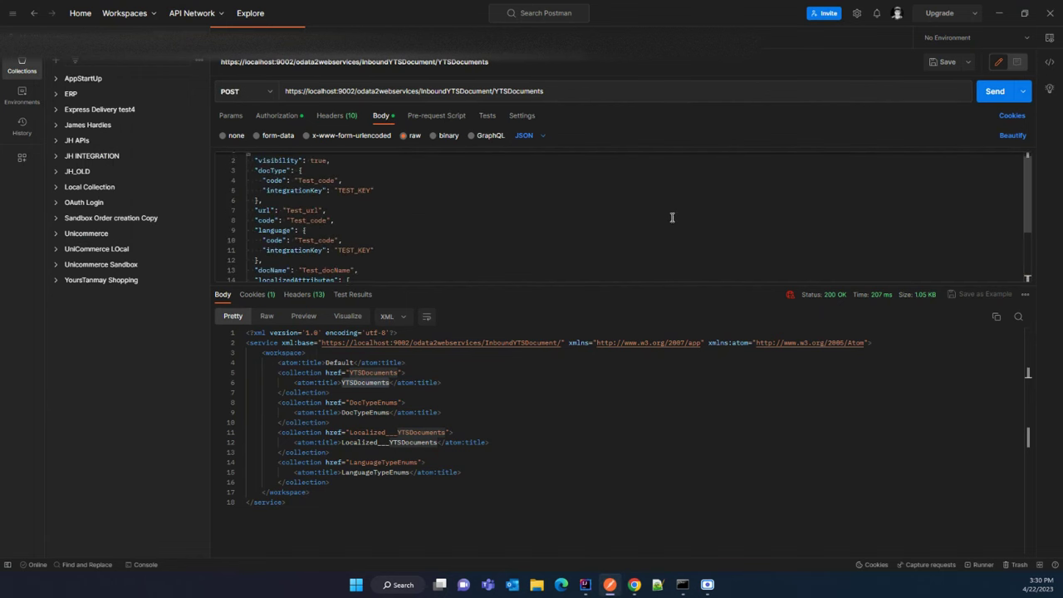
click(1013, 135)
scroll(416, 235, up, 5)
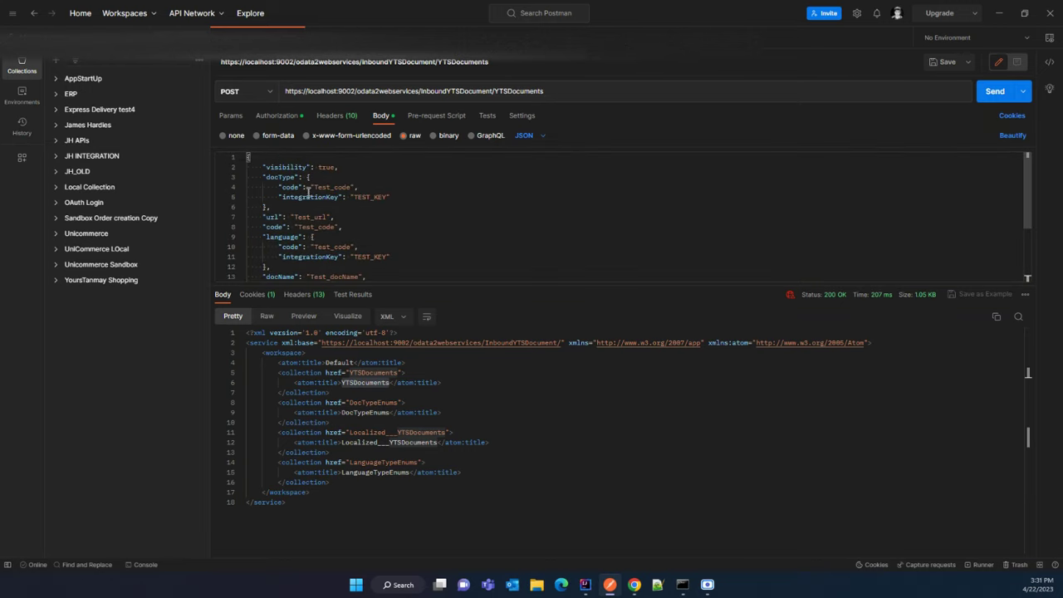
drag(315, 187, 352, 187)
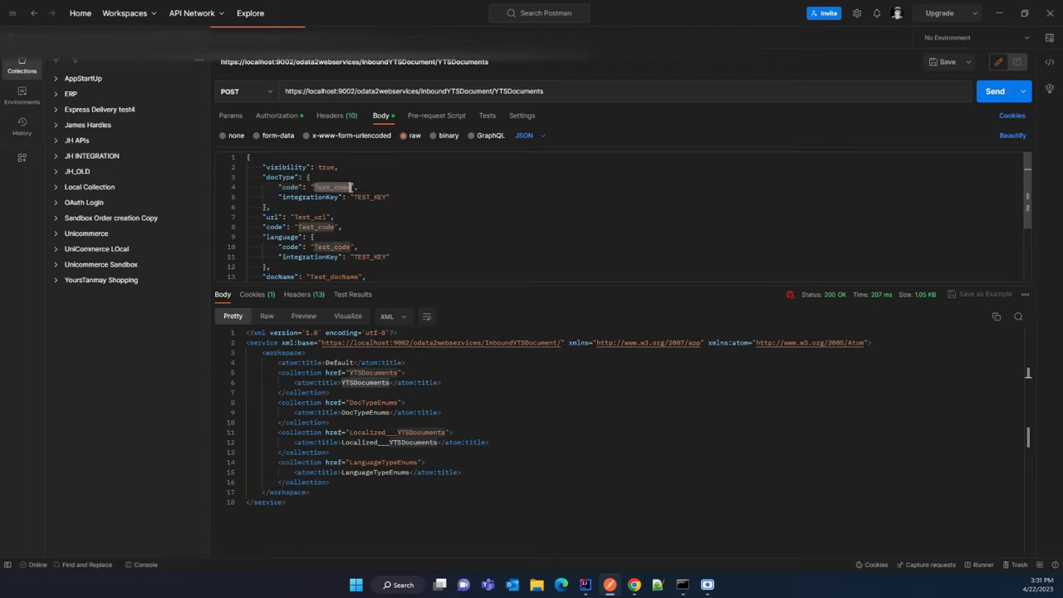
double_click(272, 178)
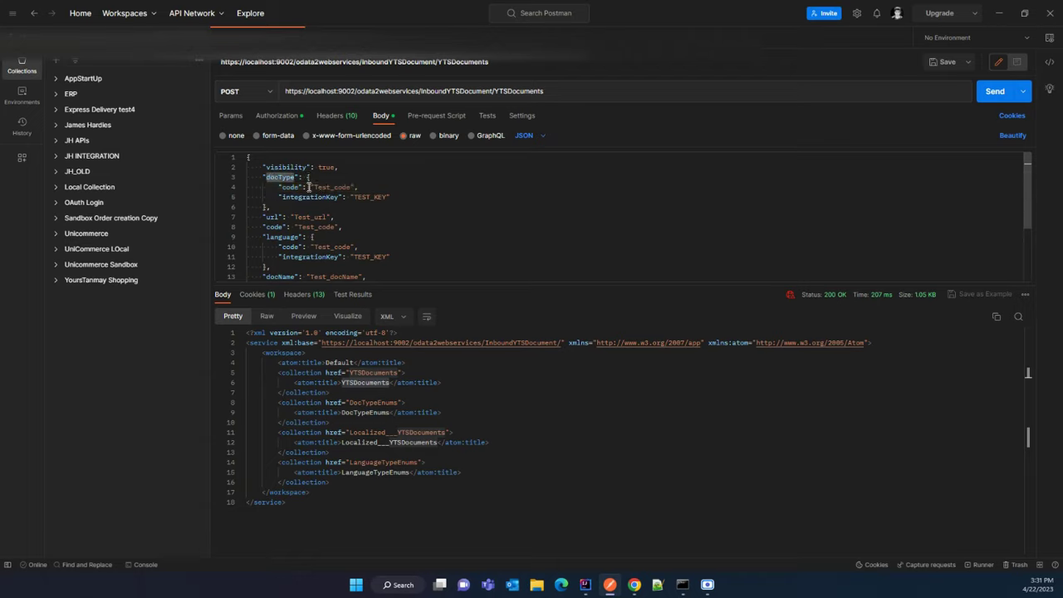
Step: Find DocTypeEnum in ytscore-items.xml and select the PDF value
click(586, 584)
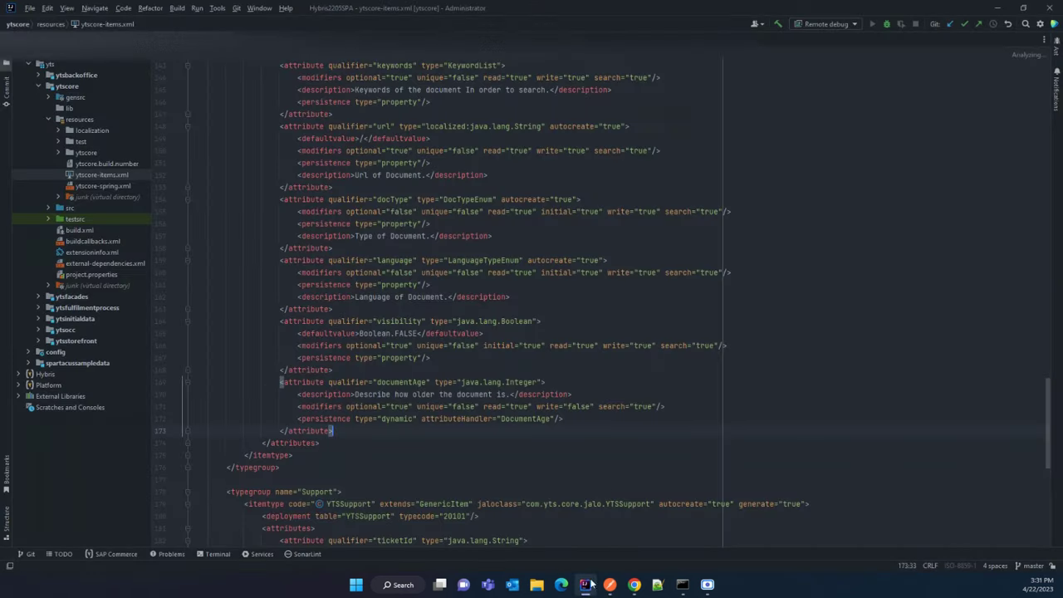
scroll(603, 355, down, 10)
scroll(602, 356, up, 15)
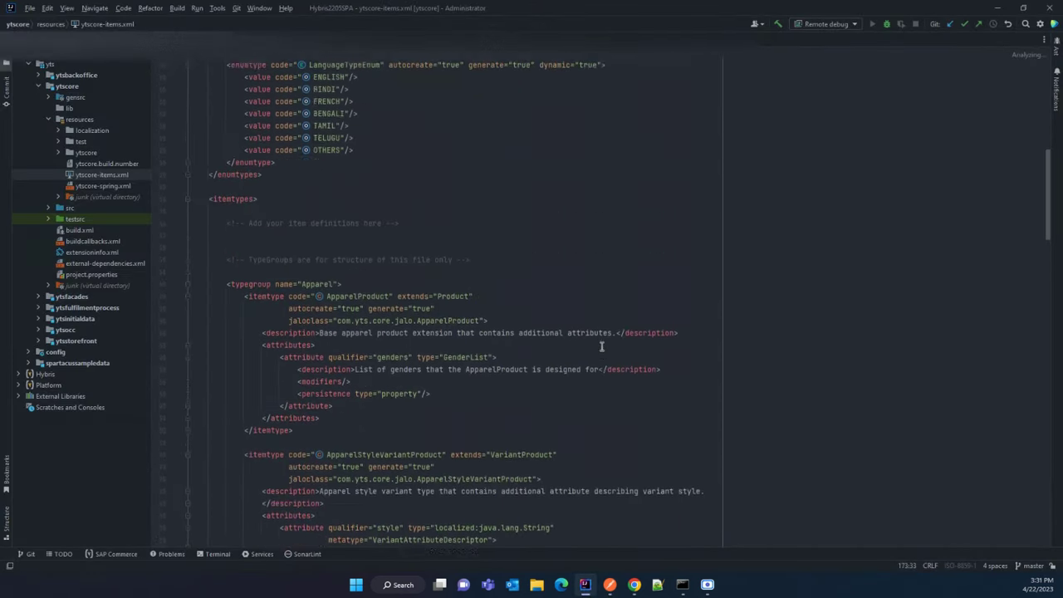
scroll(602, 345, up, 3)
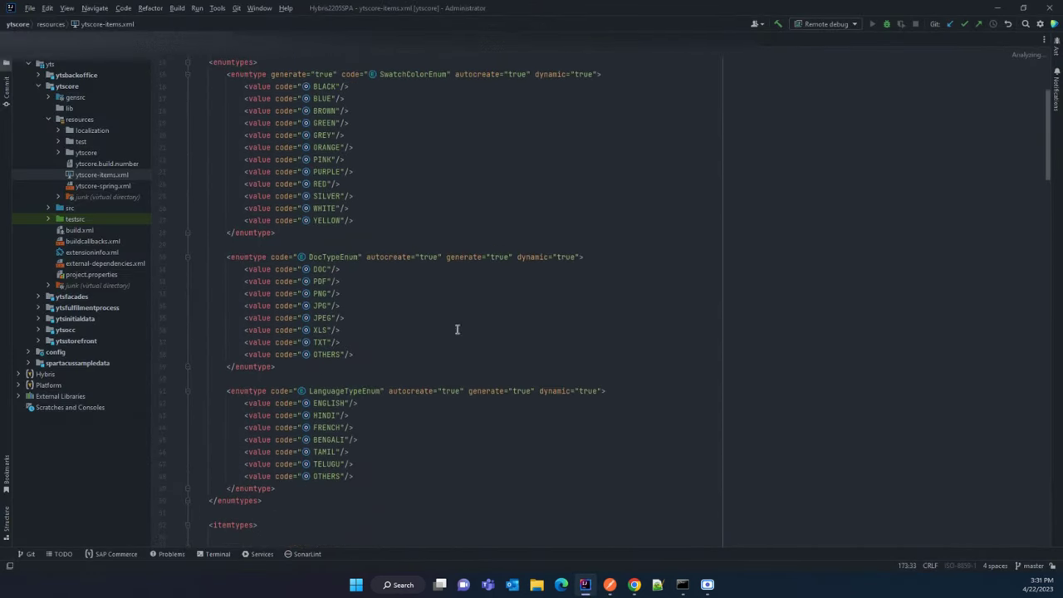
double_click(320, 273)
double_click(320, 285)
key(ctrl+c)
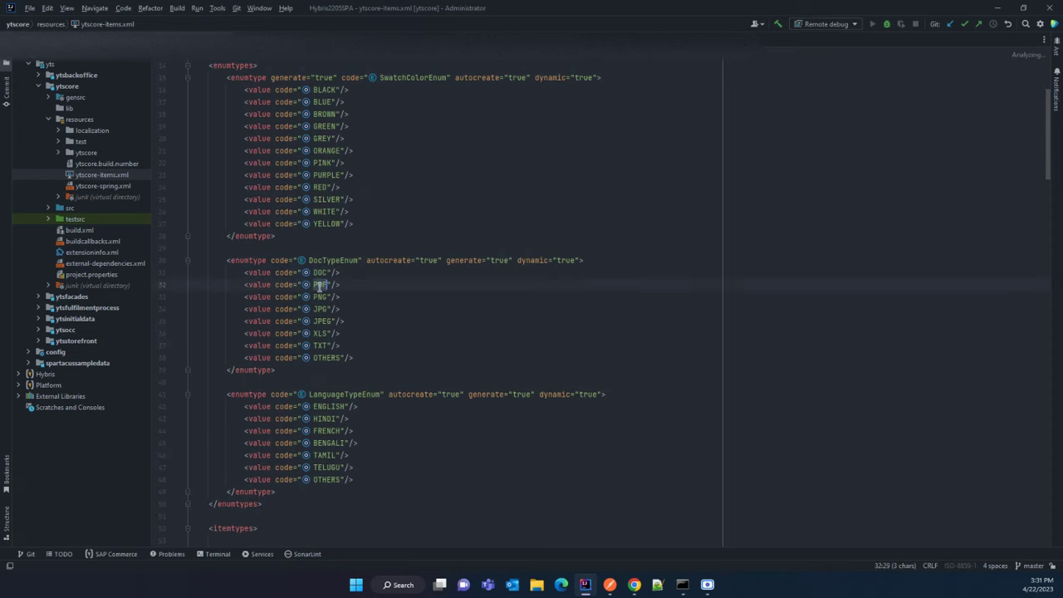
click(999, 7)
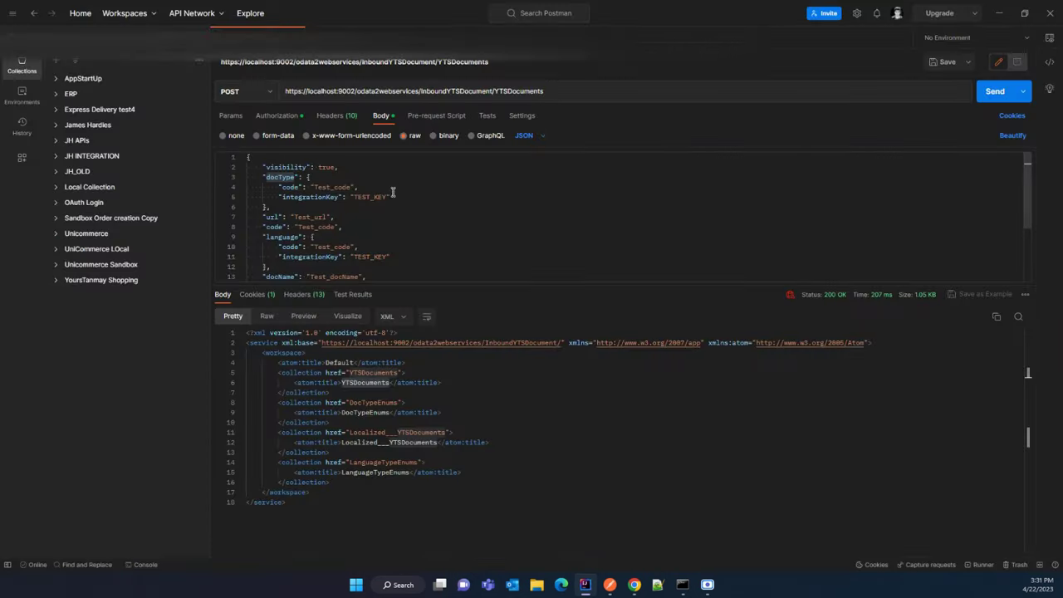
double_click(332, 187)
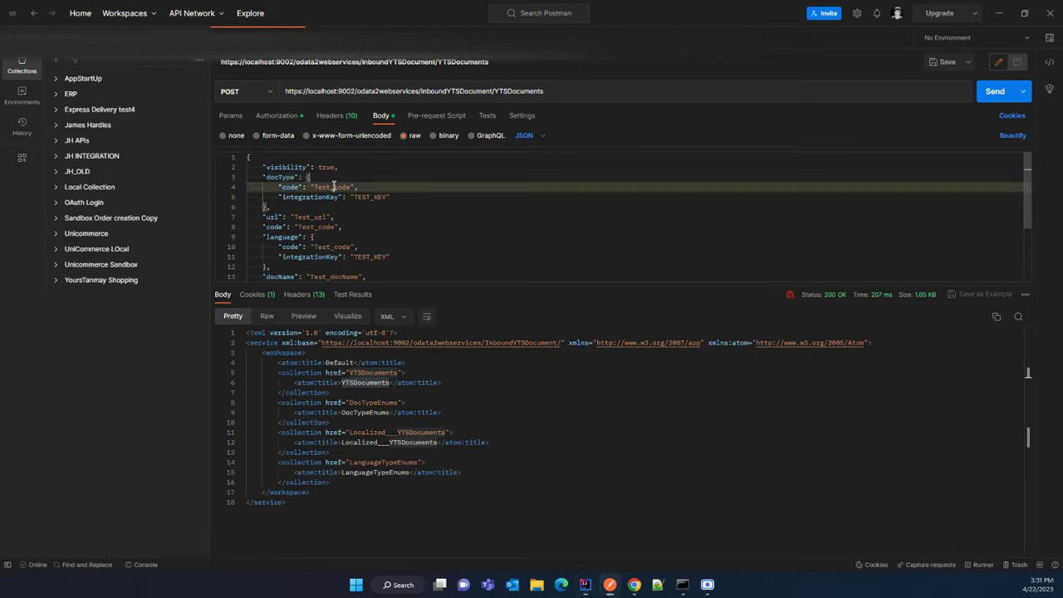
key(ctrl+v)
double_click(309, 217)
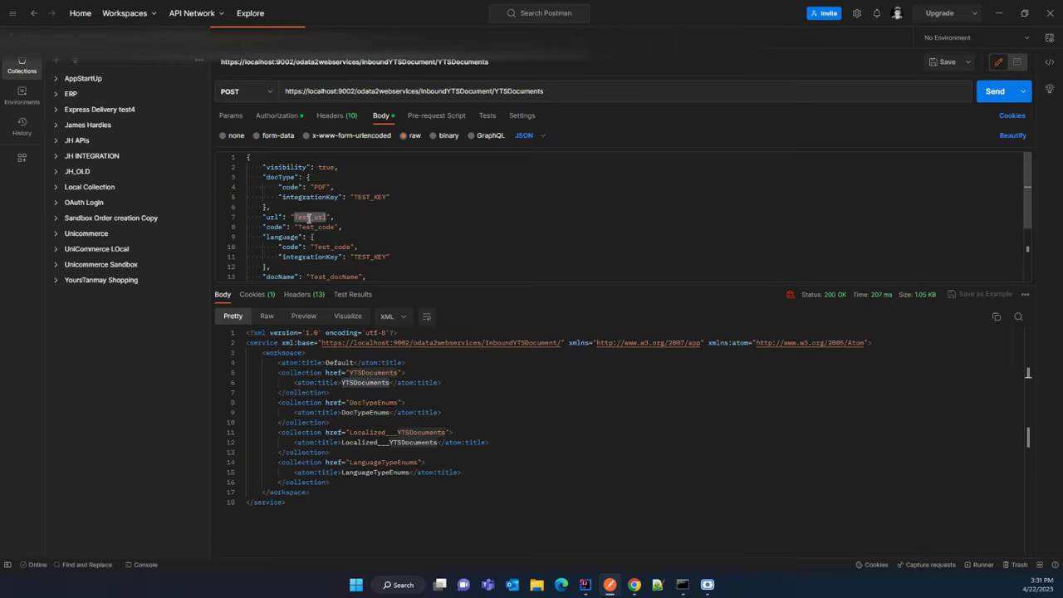
text(mmm)
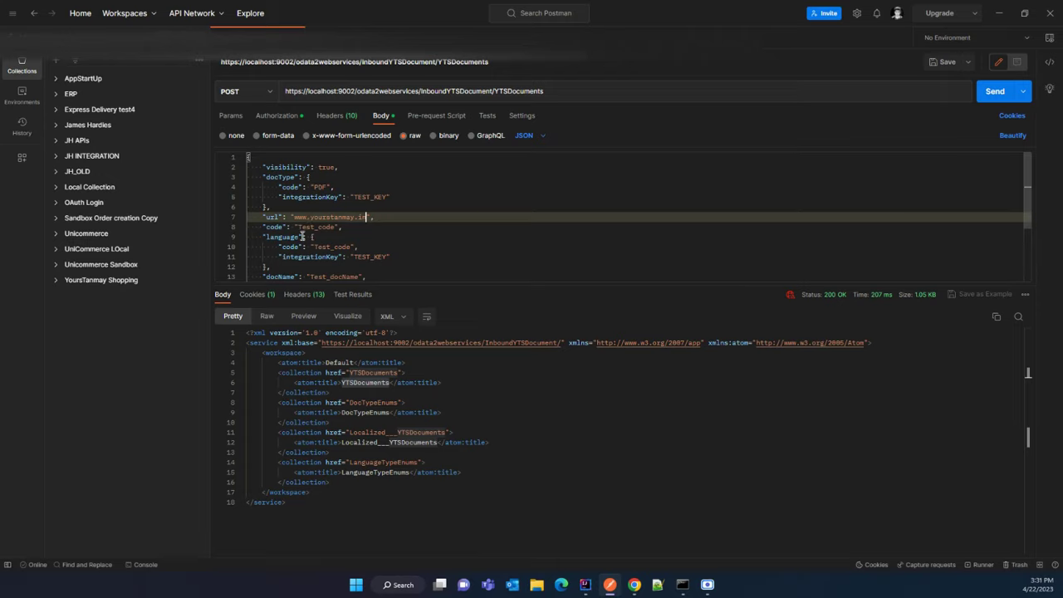
drag(297, 227, 336, 227)
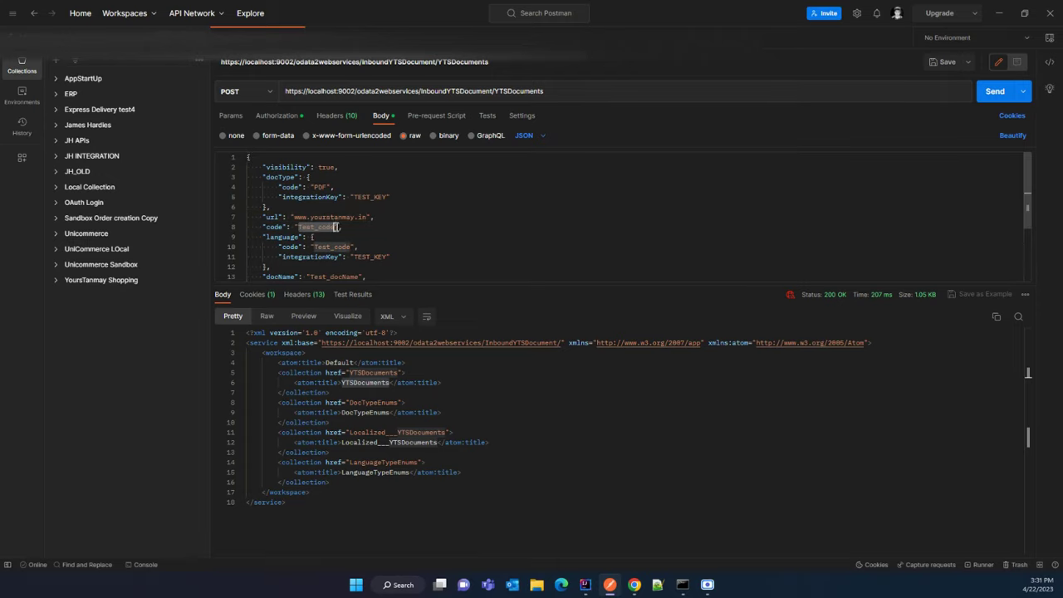
text(Ge)
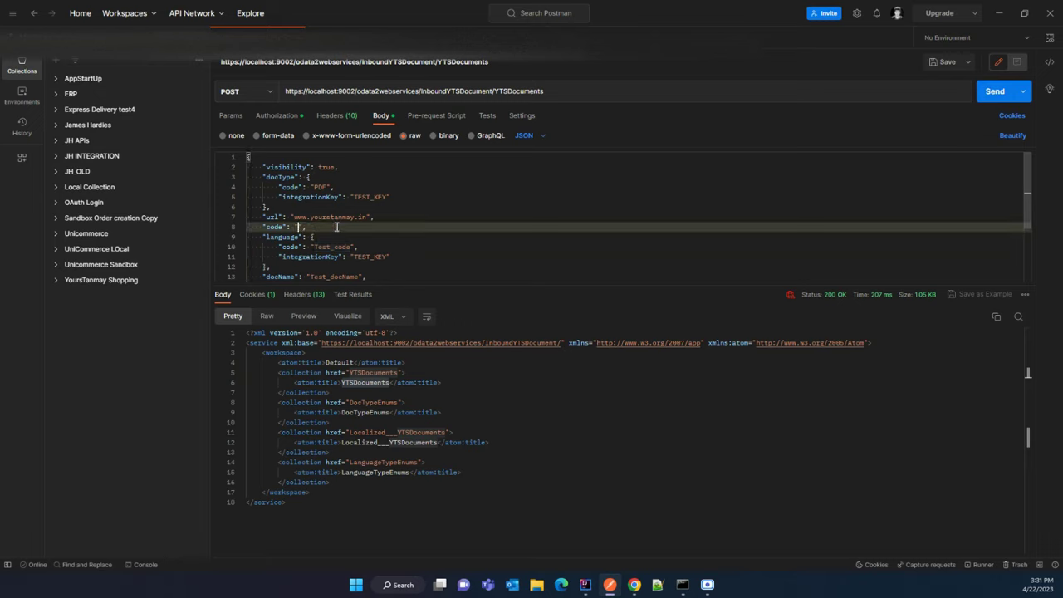
text(TEST1234)
scroll(352, 249, down, 1)
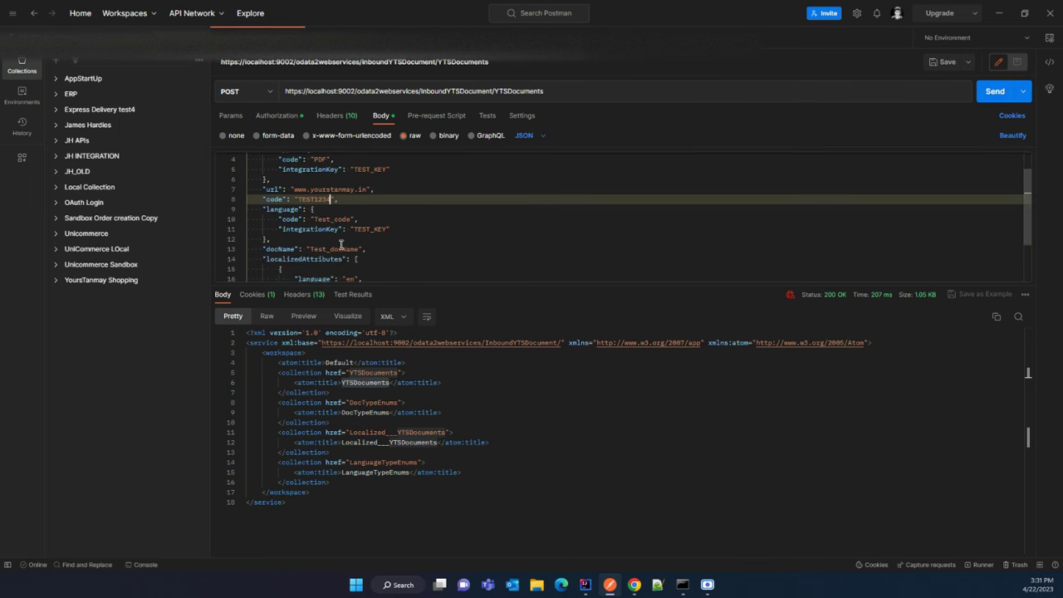
Step: Select ENGLISH among the LanguageTypeEnum values in ytscore-items.xml
click(585, 584)
scroll(299, 286, up, 2)
scroll(297, 278, up, 2)
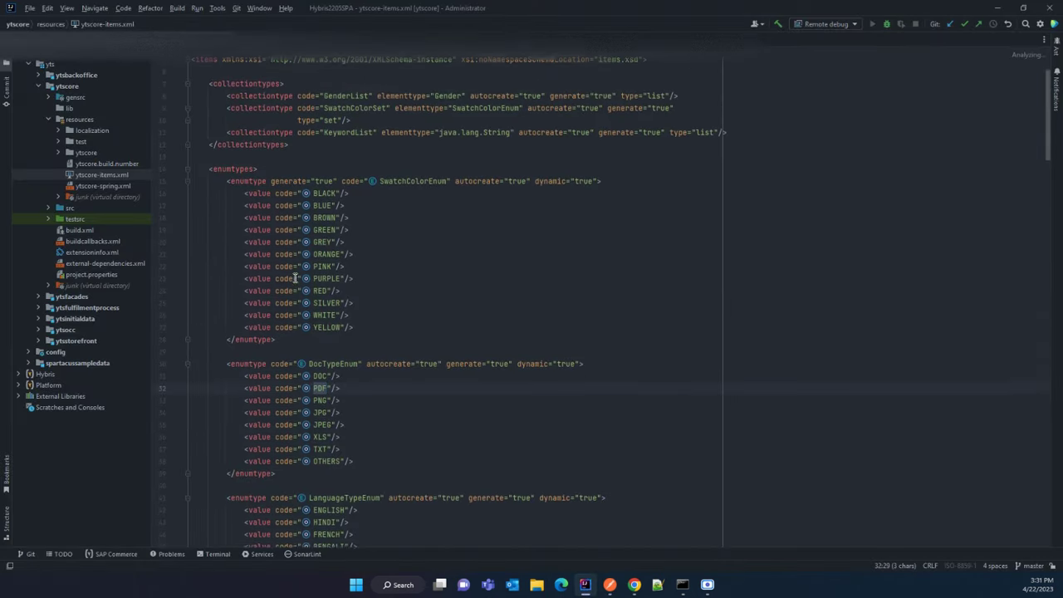
scroll(316, 376, down, 4)
double_click(320, 370)
key(ctrl+c)
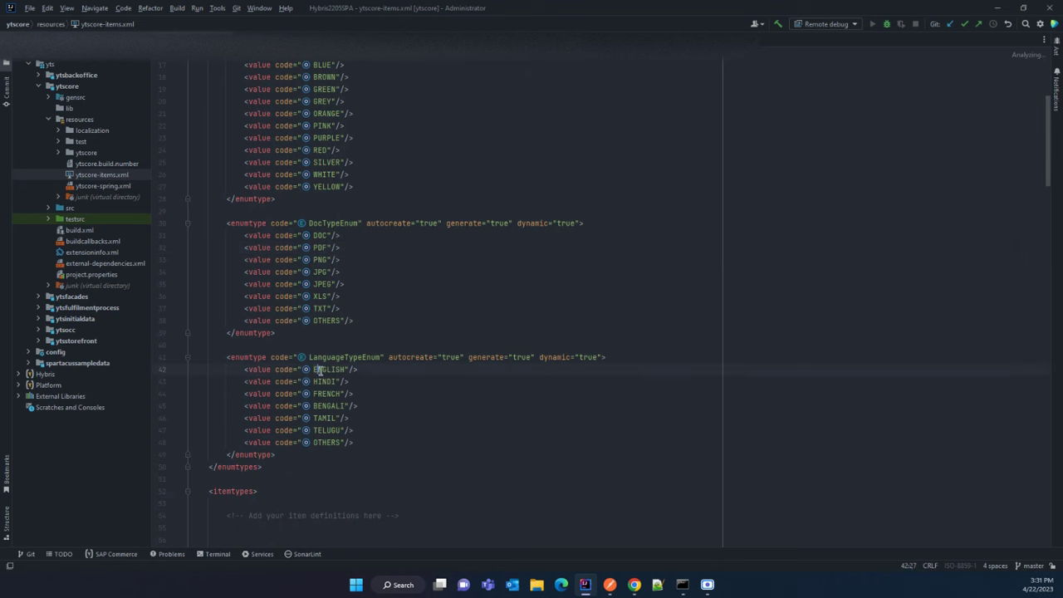
click(997, 8)
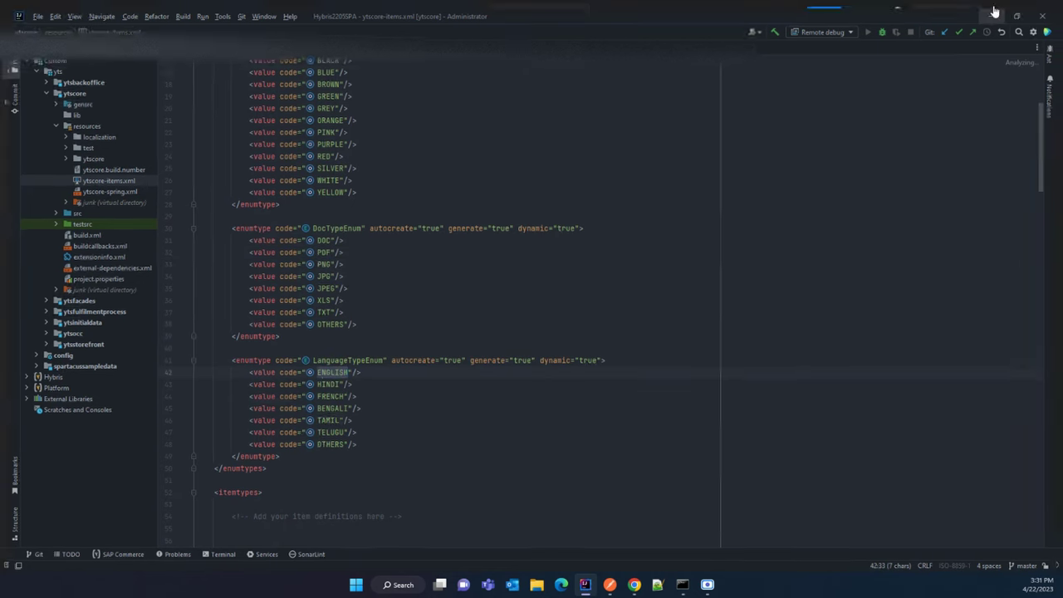
Step: Set the language code to ENGLISH and both docName values to 'Test docName'
double_click(329, 219)
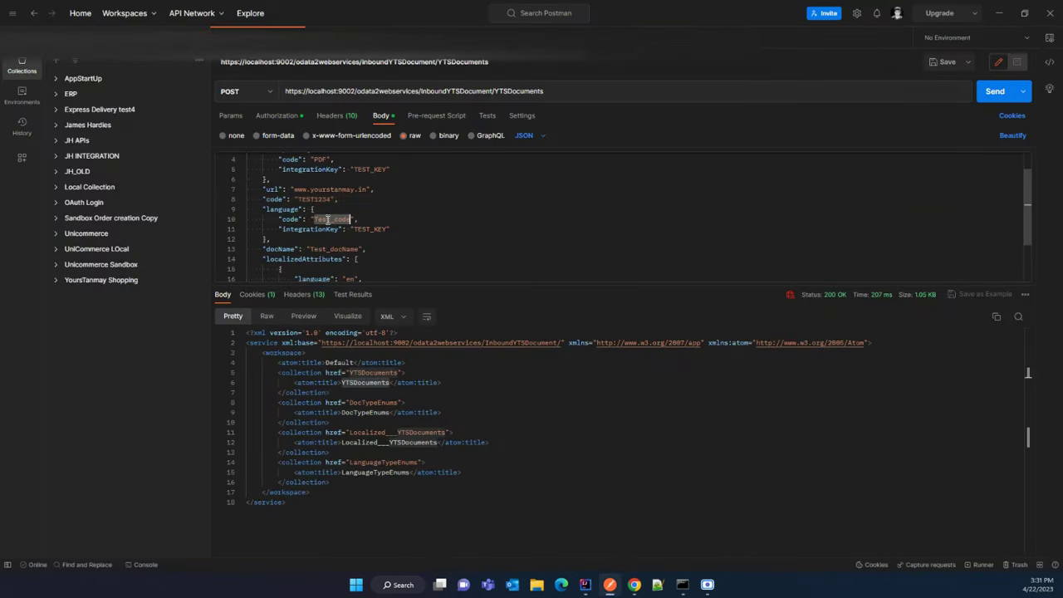
key(ctrl+v)
double_click(328, 249)
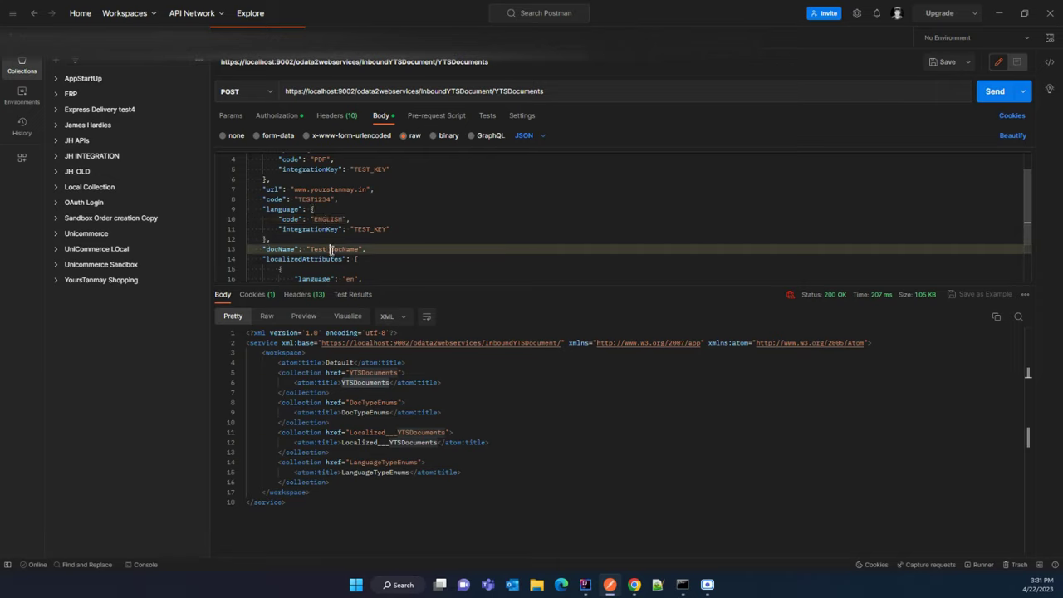
click(329, 250)
scroll(333, 241, down, 2)
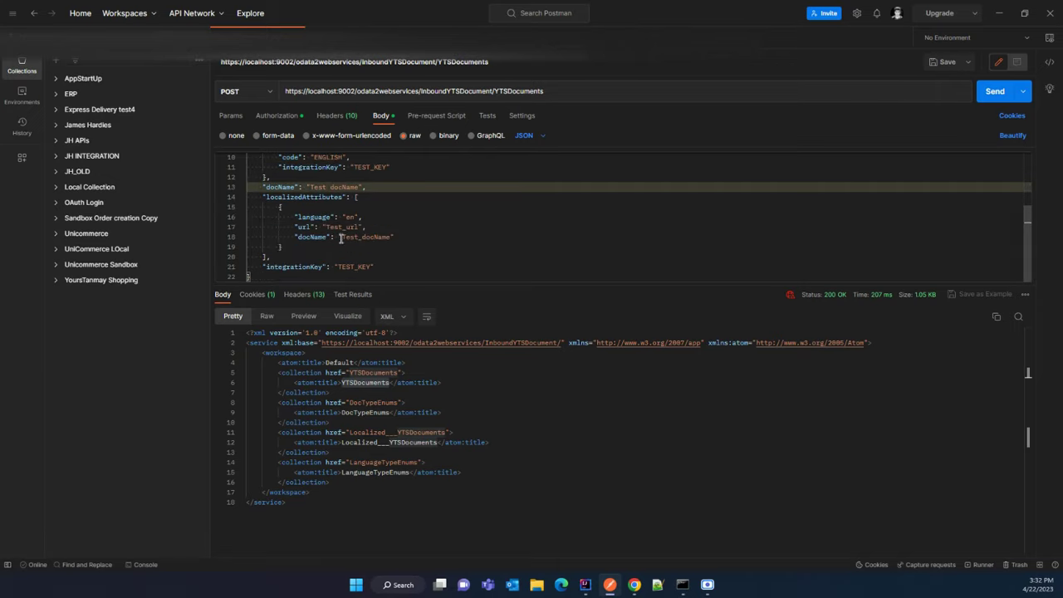
double_click(363, 238)
text(Test docName)
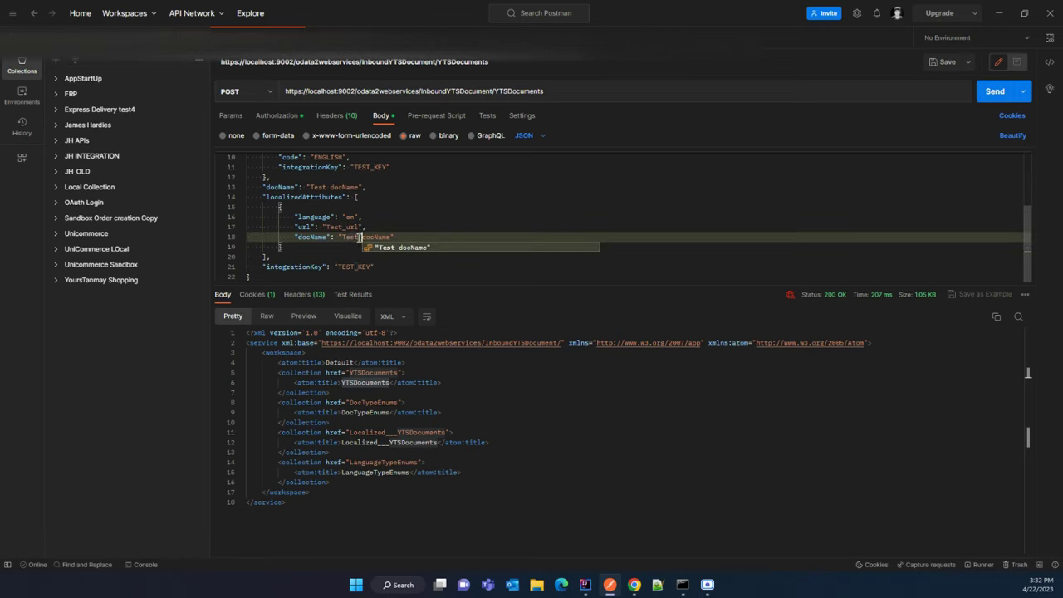
click(326, 259)
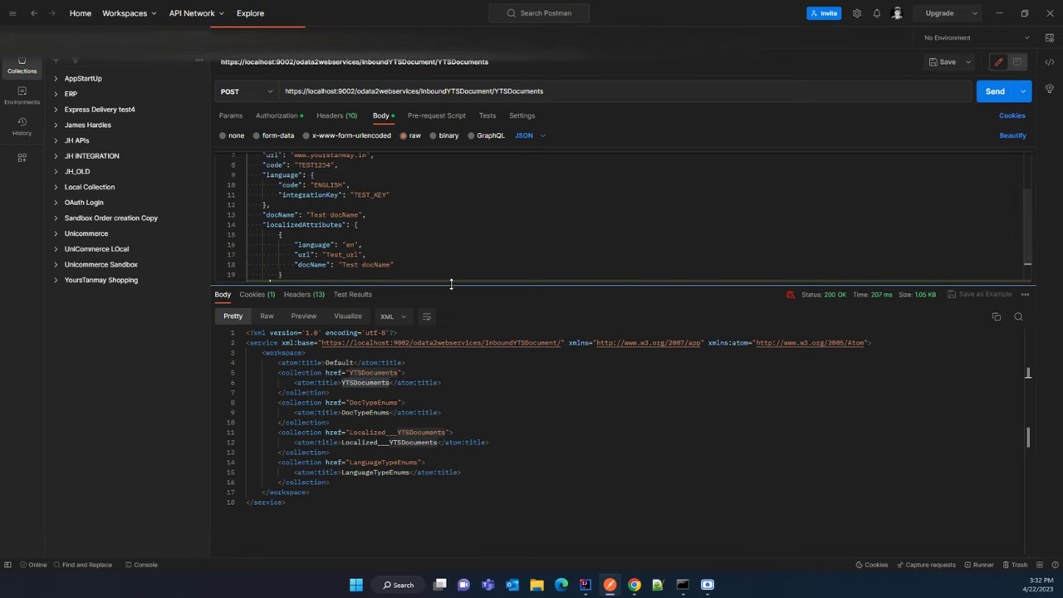
Step: Enlarge the body editor to show all 22 lines and review the JSON
drag(427, 287, 472, 471)
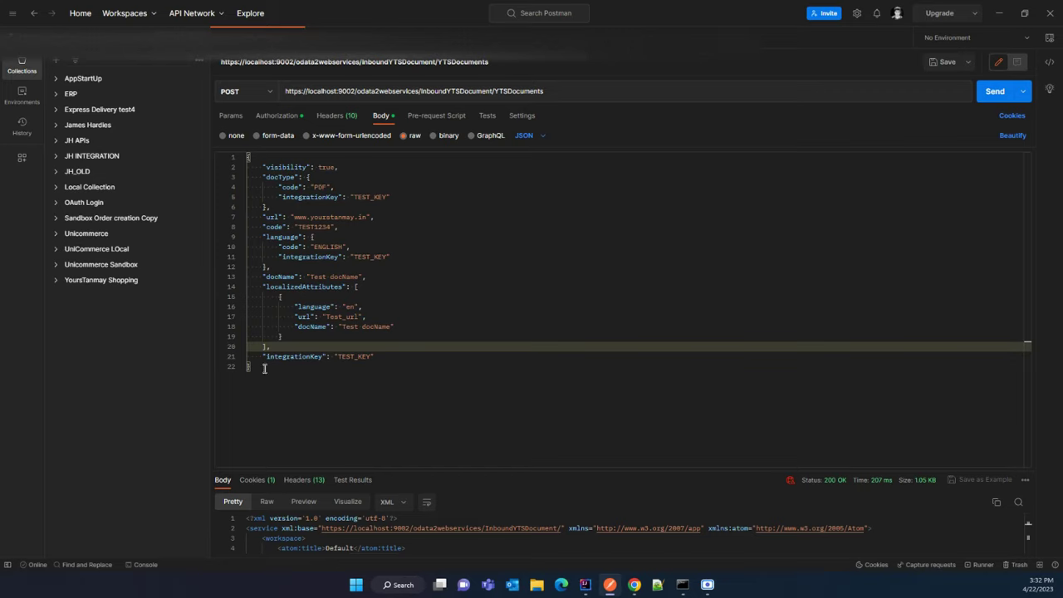
drag(265, 369, 234, 139)
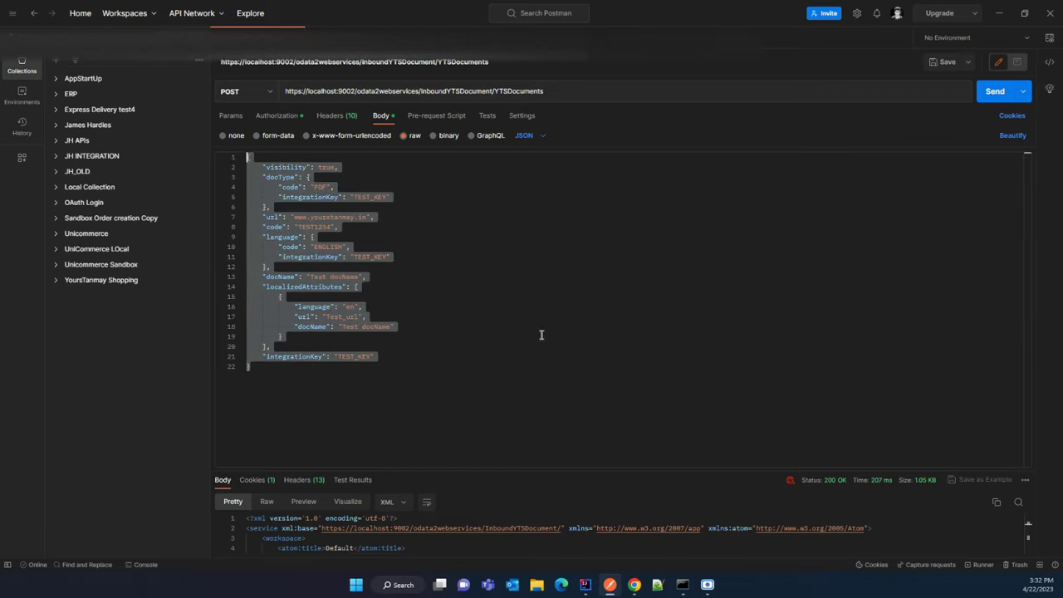
click(411, 385)
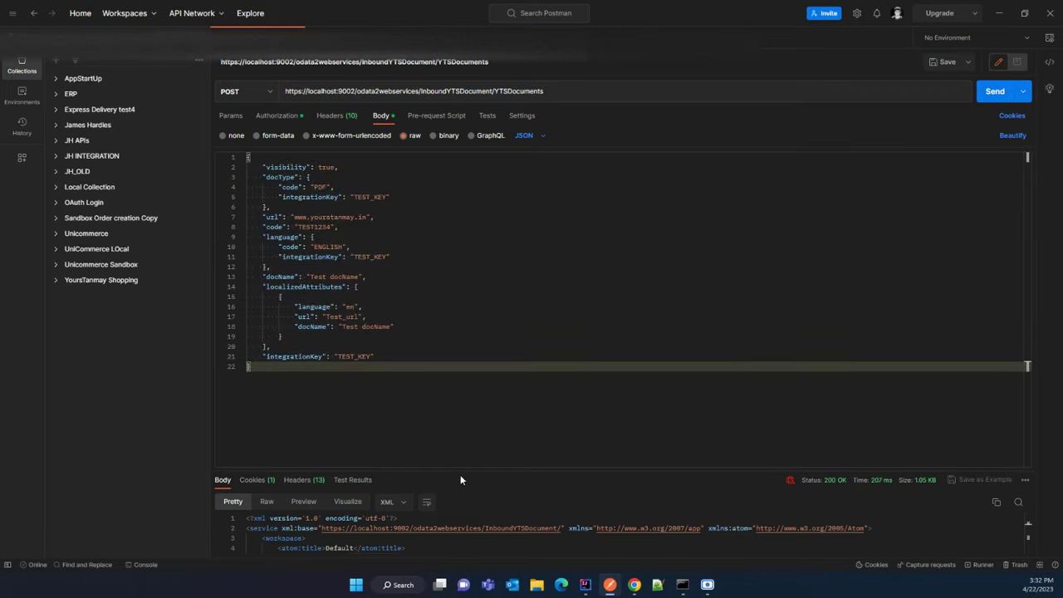
drag(460, 470, 447, 415)
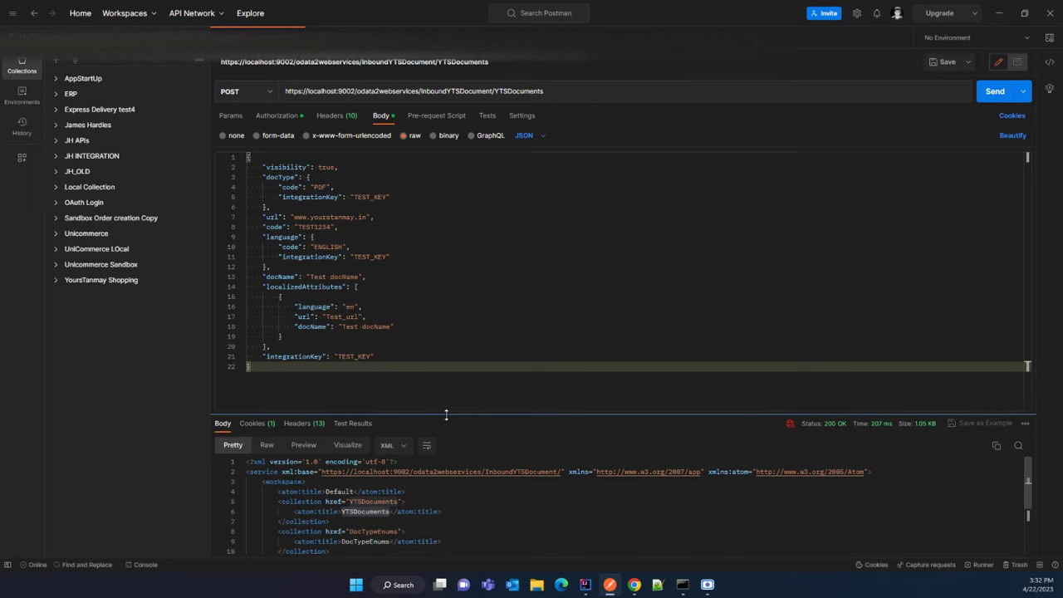
click(980, 96)
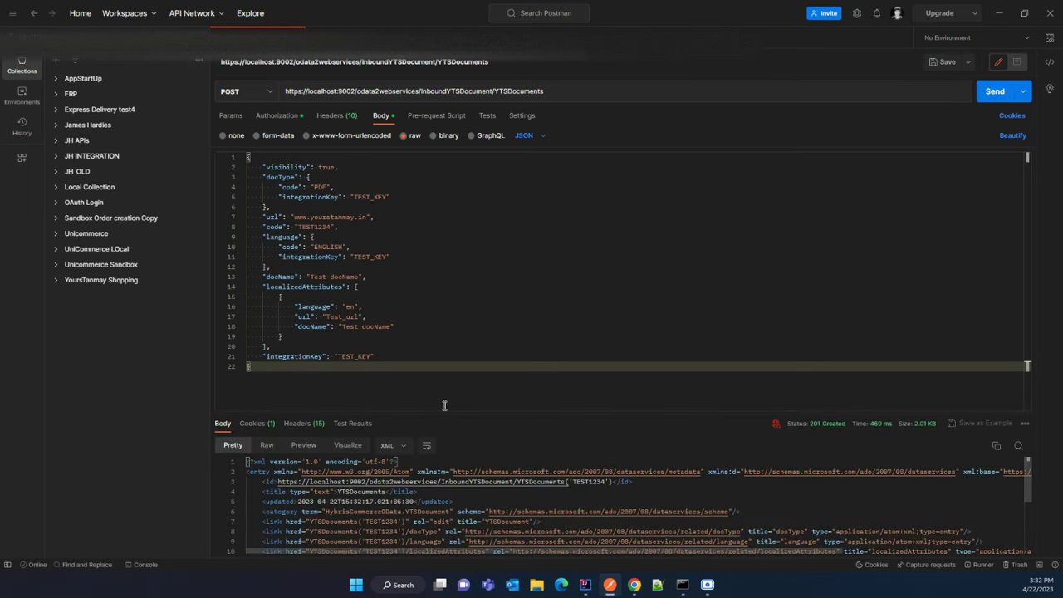
scroll(486, 499, down, 3)
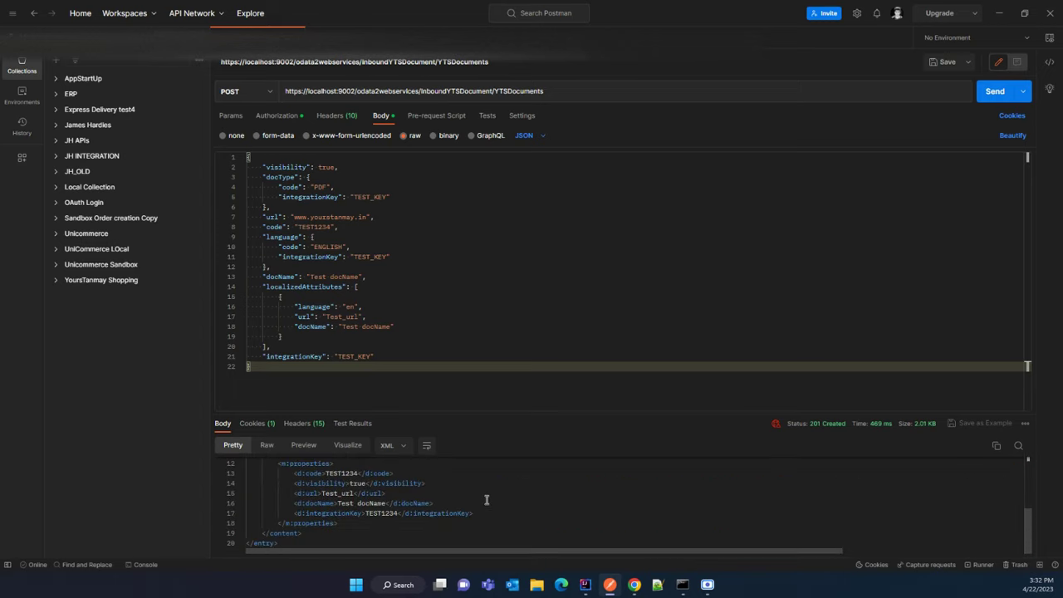
scroll(487, 500, down, 2)
Step: In Administration Cockpit, rerun the YTS Document search and open the TEST1234 record
mouse_move(634, 585)
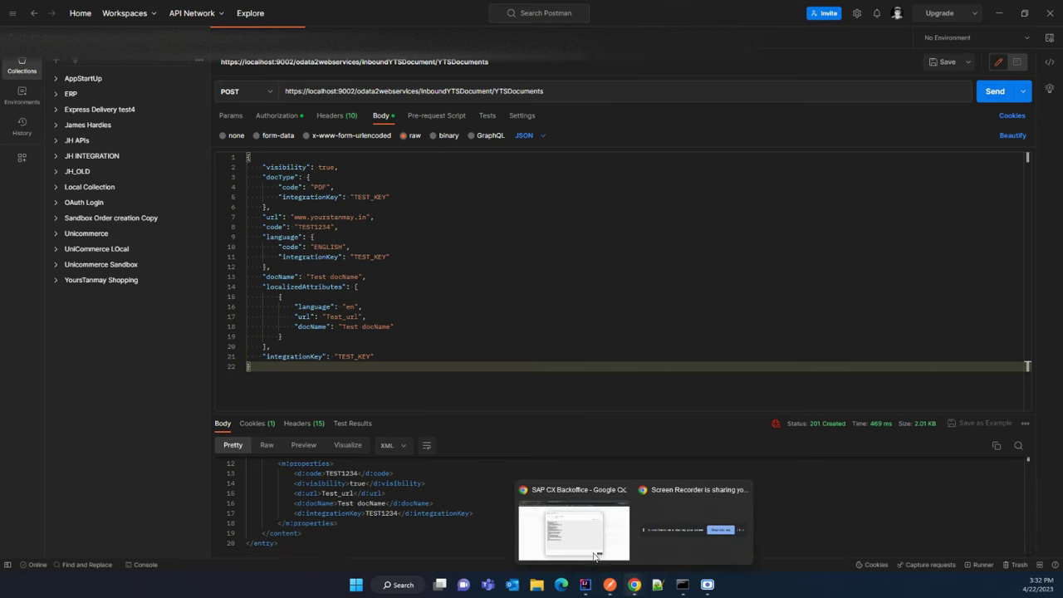
click(570, 528)
click(793, 119)
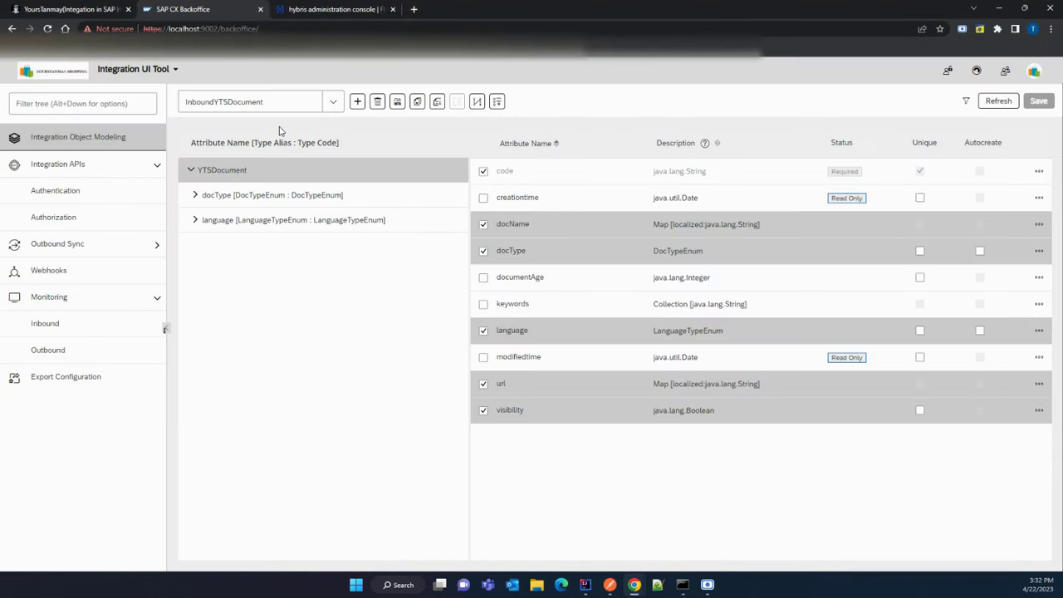
click(133, 72)
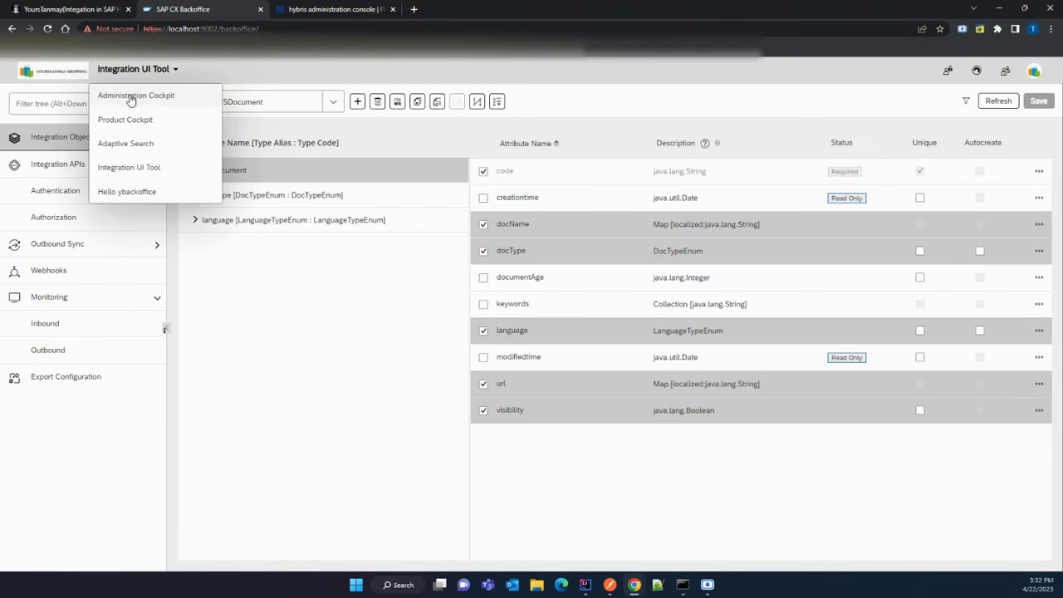
click(133, 96)
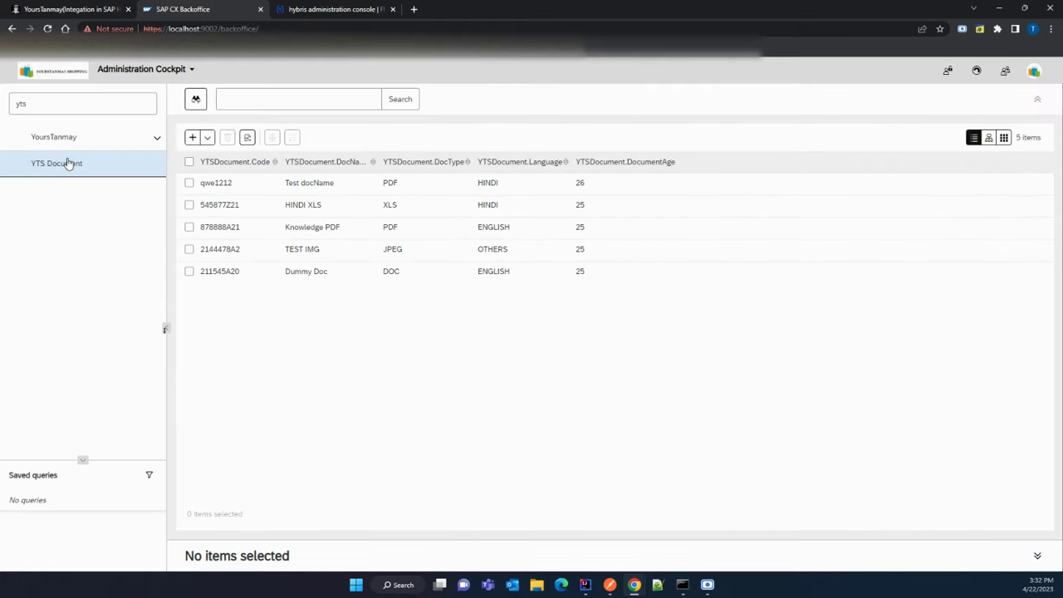
click(397, 105)
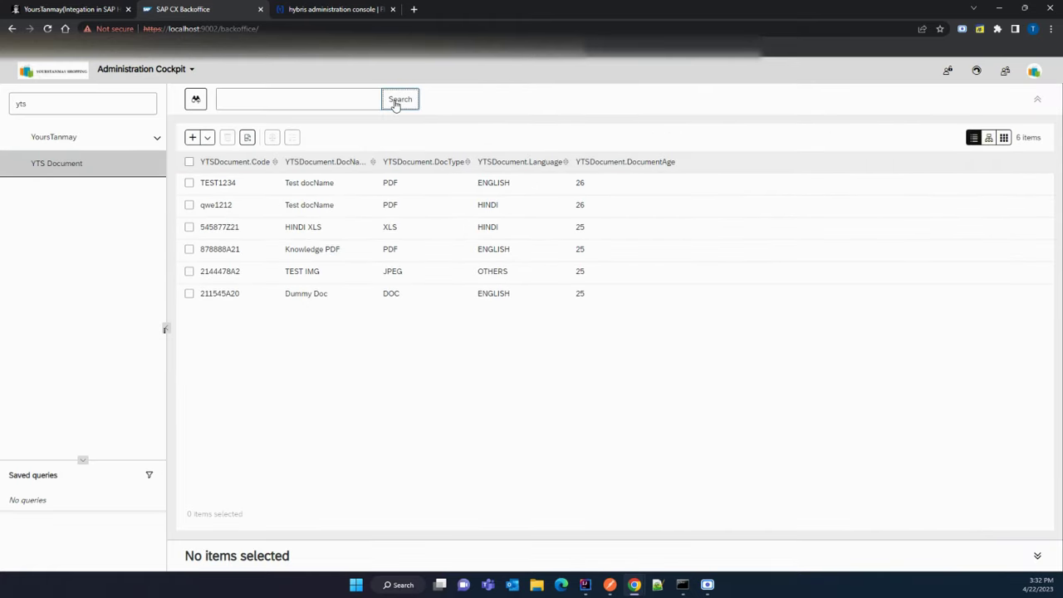
click(337, 187)
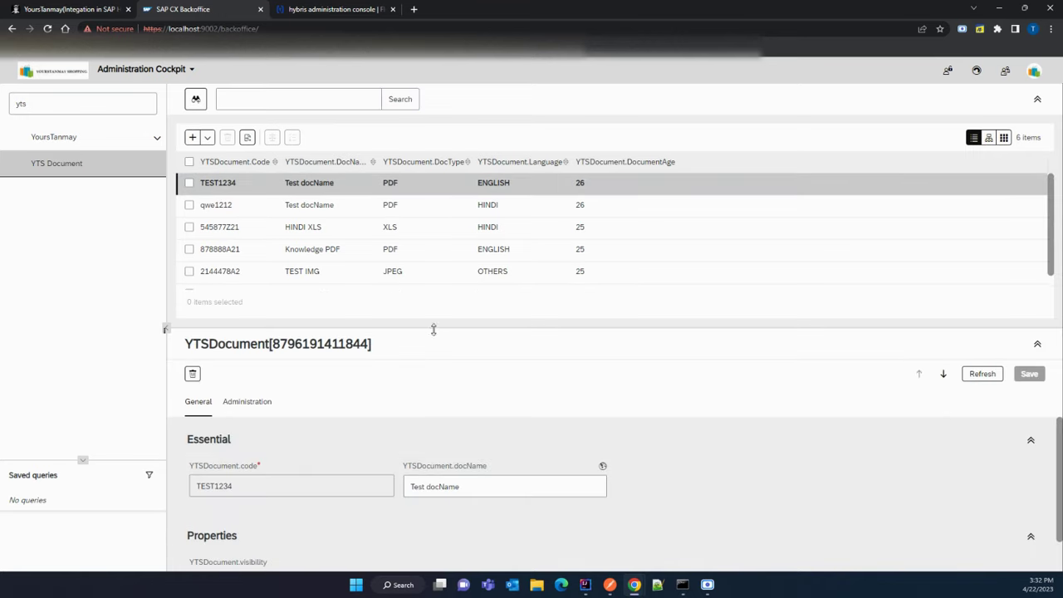
drag(434, 330, 429, 253)
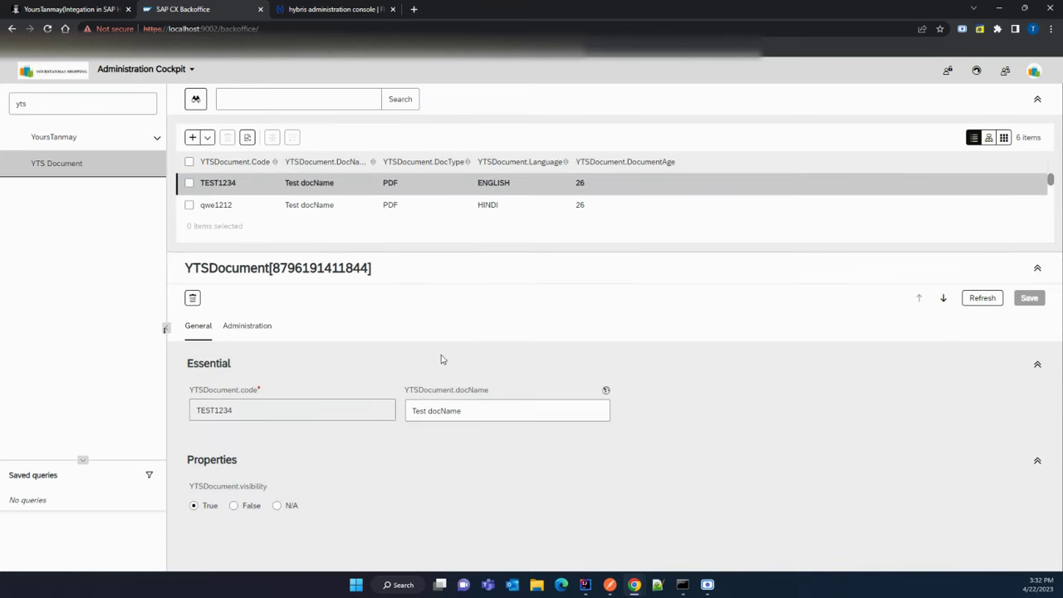
Step: Enlarge the document list, check the tutorial page, and return to Postman
click(610, 584)
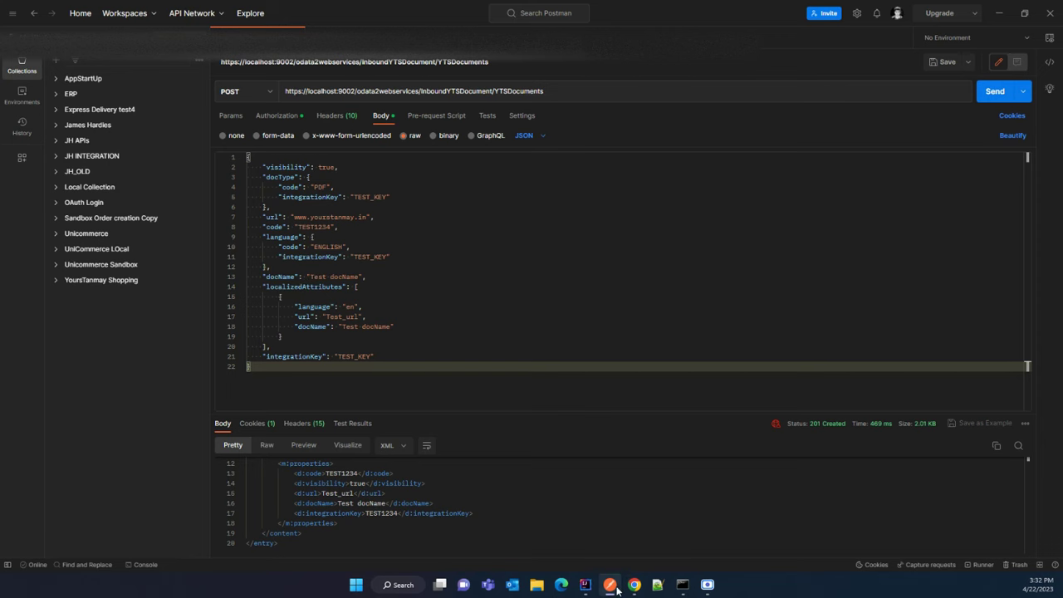
click(610, 585)
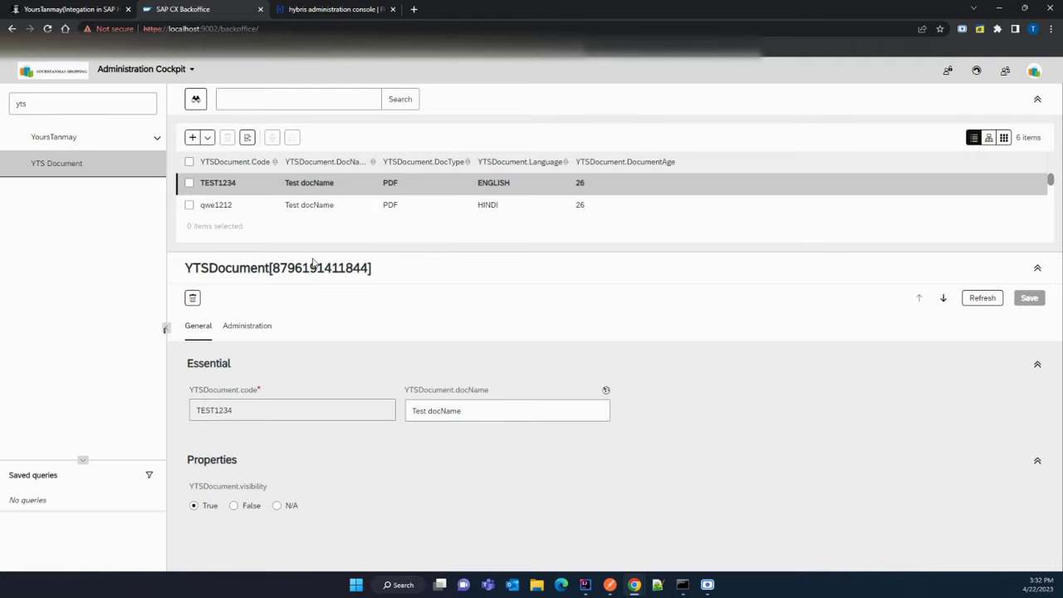
drag(311, 250, 311, 269)
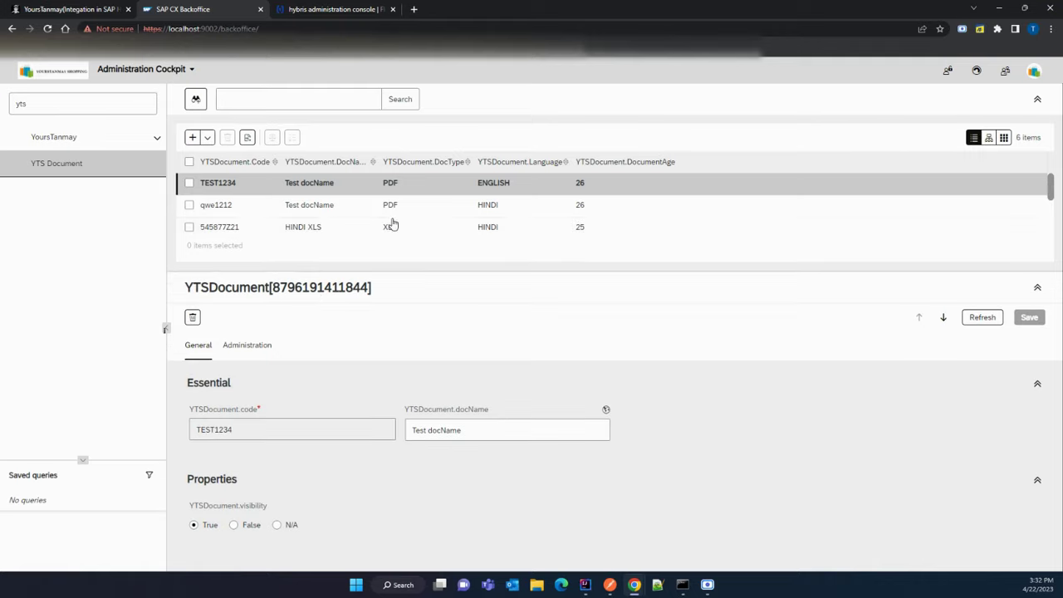
click(70, 9)
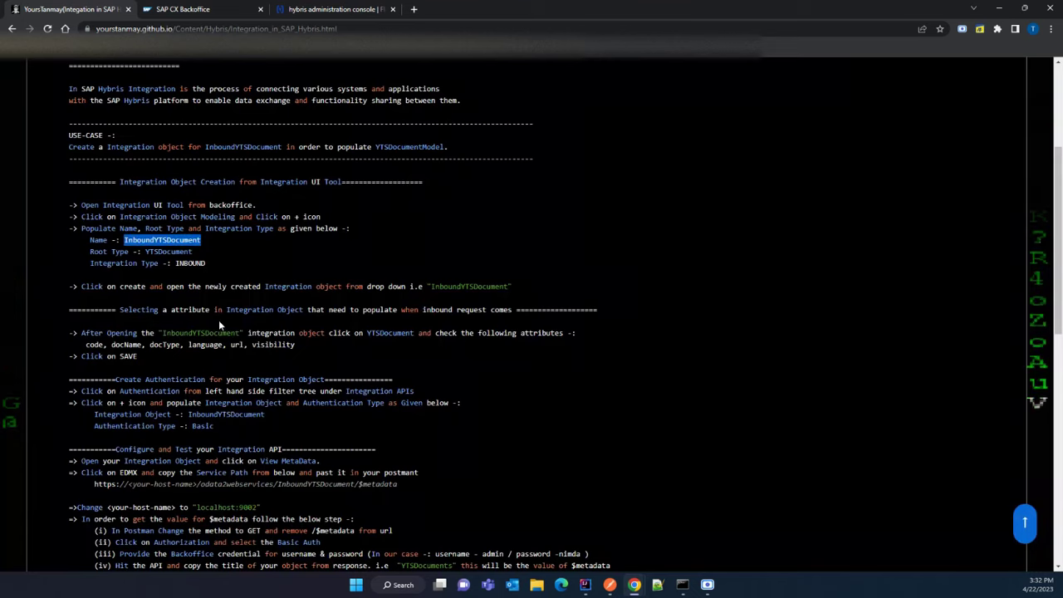
scroll(221, 321, down, 10)
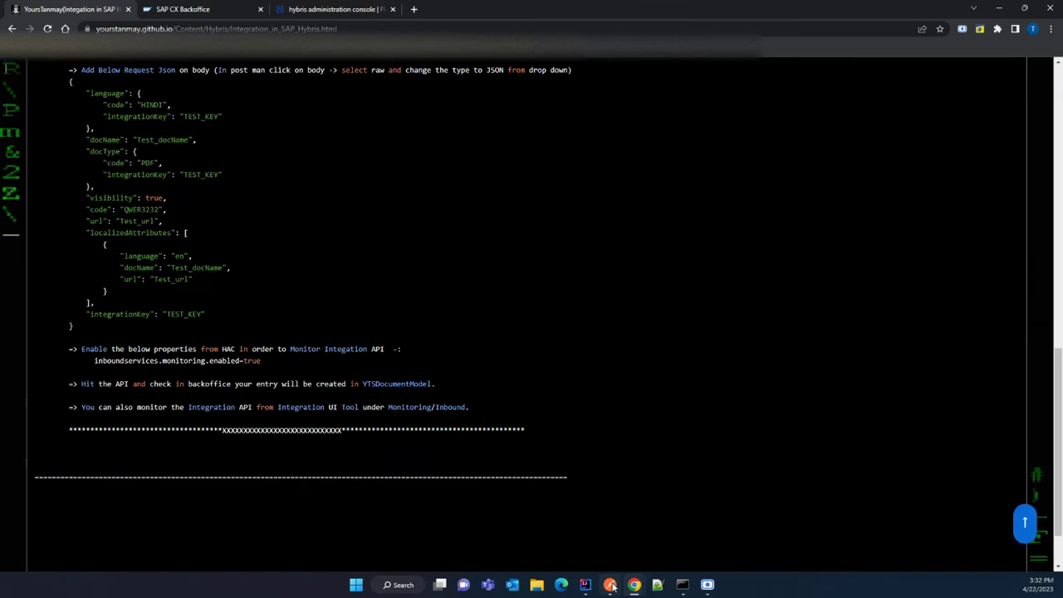
click(610, 585)
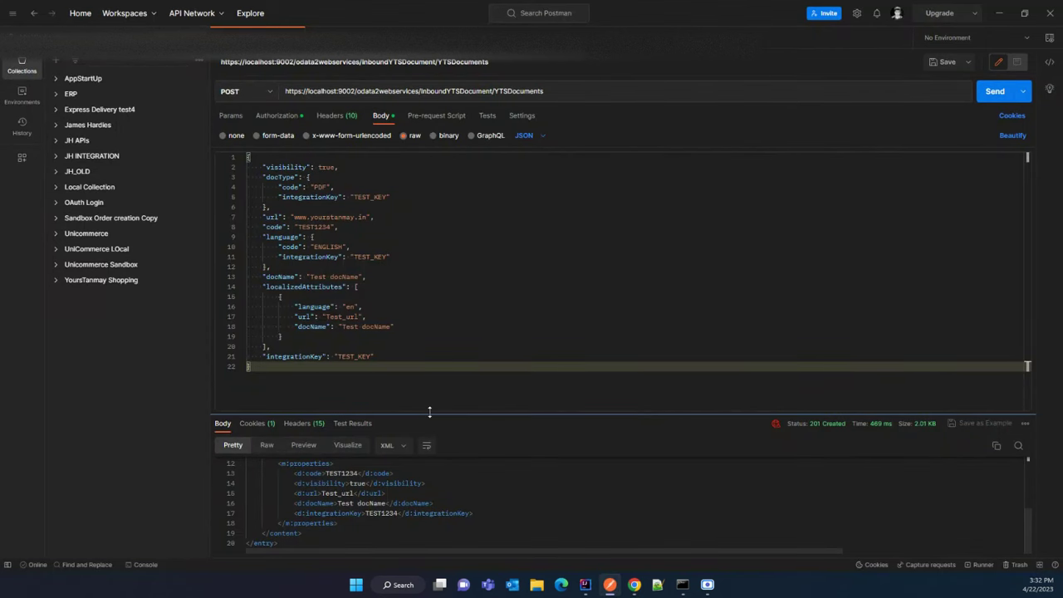
Step: Enlarge Postman's response area to show the full TEST1234 XML reply
drag(427, 414, 405, 278)
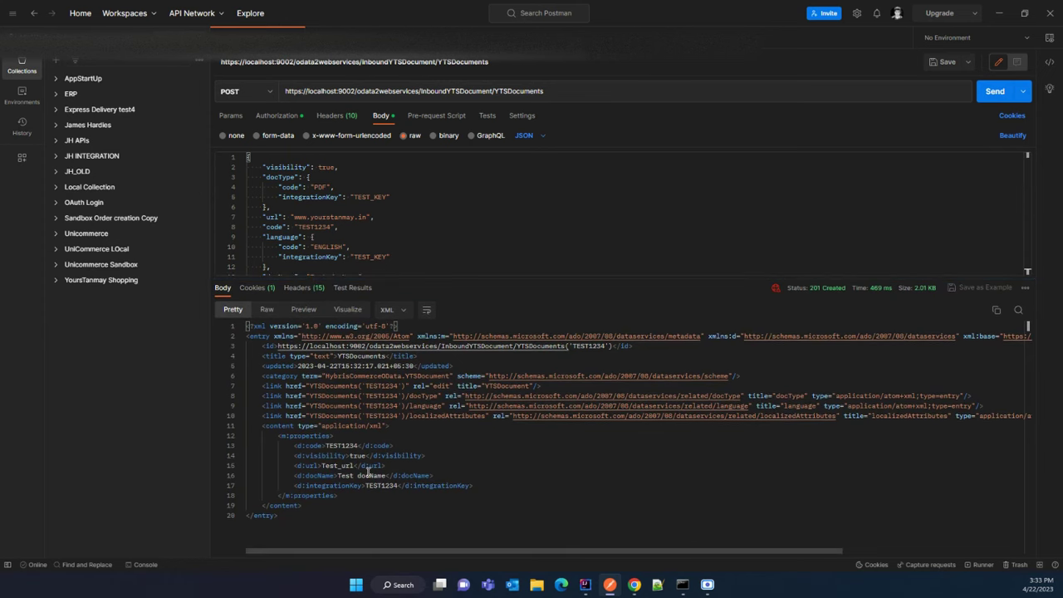
key(alt+Tab)
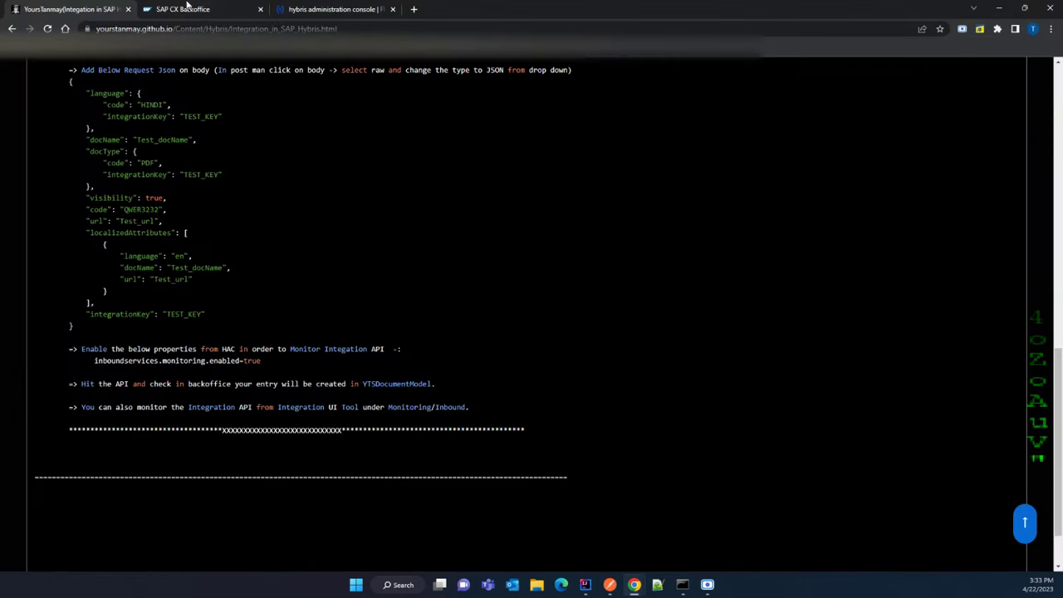
Step: In Integration UI Tool, search Monitoring > Inbound requests, which lists no entries
click(187, 9)
click(166, 73)
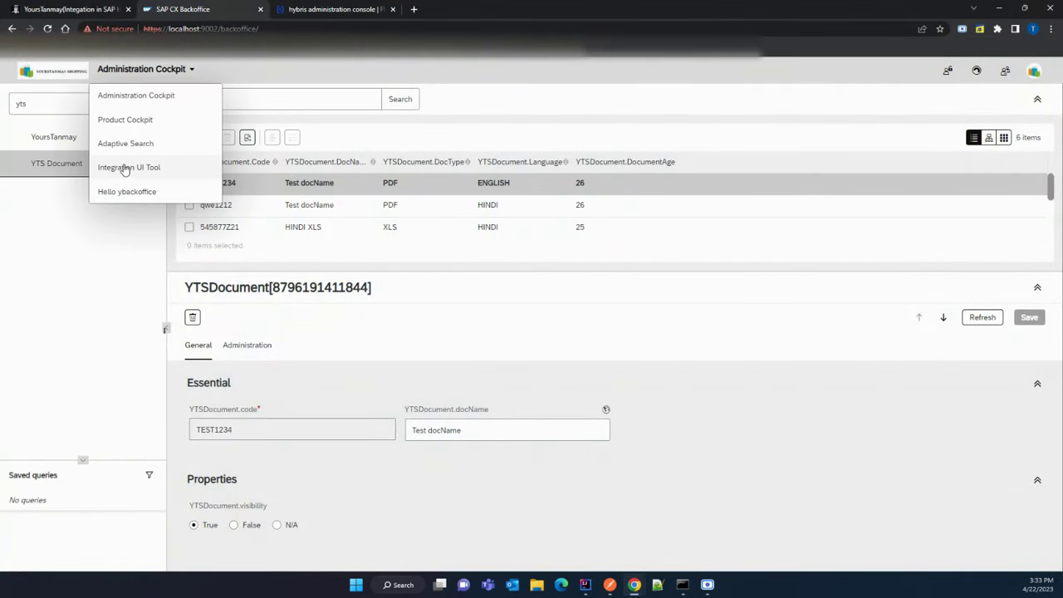
click(124, 169)
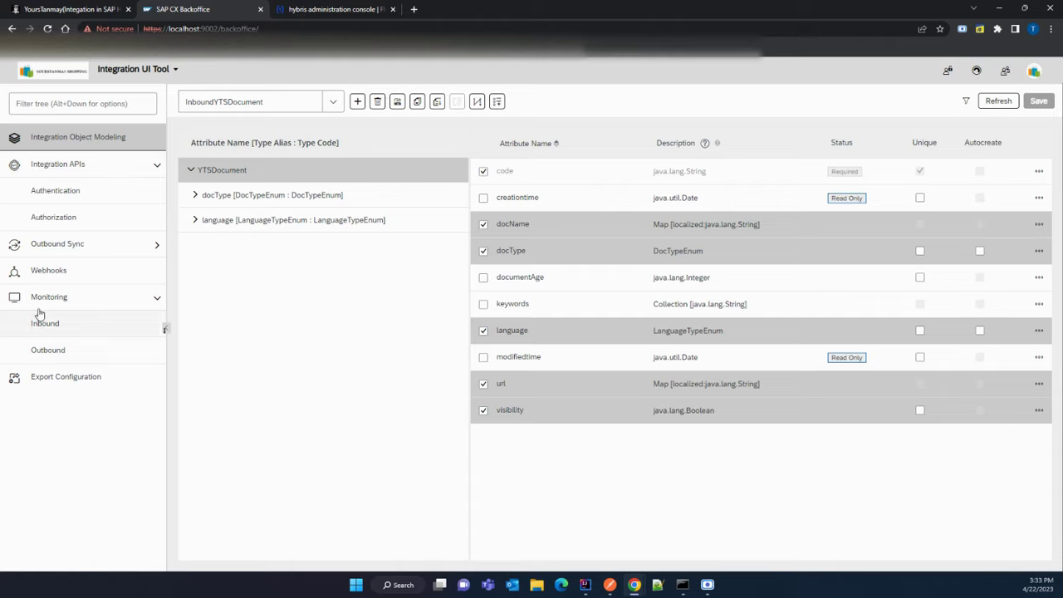
click(77, 301)
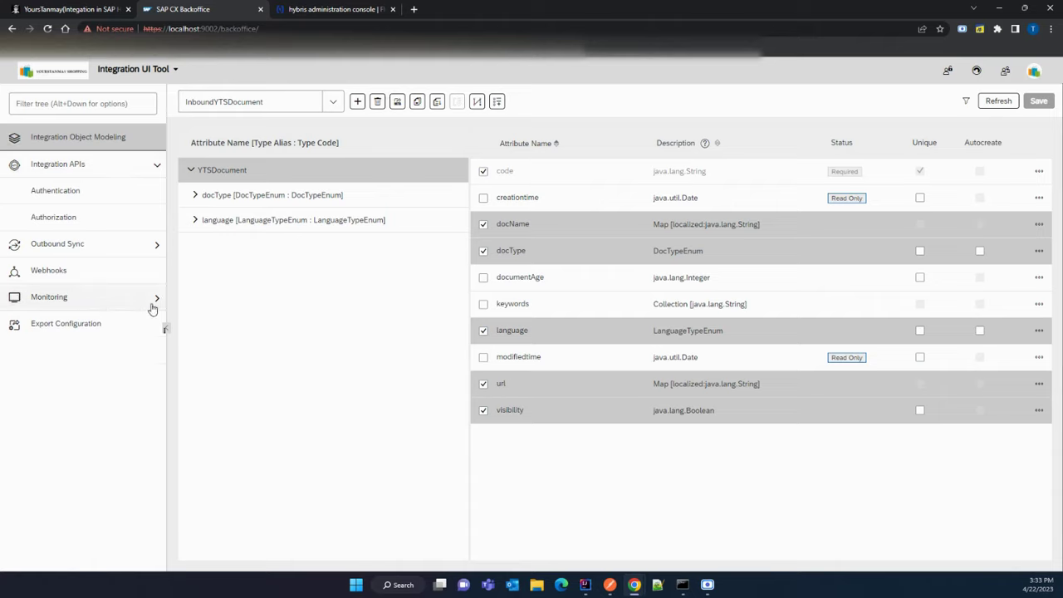
click(54, 300)
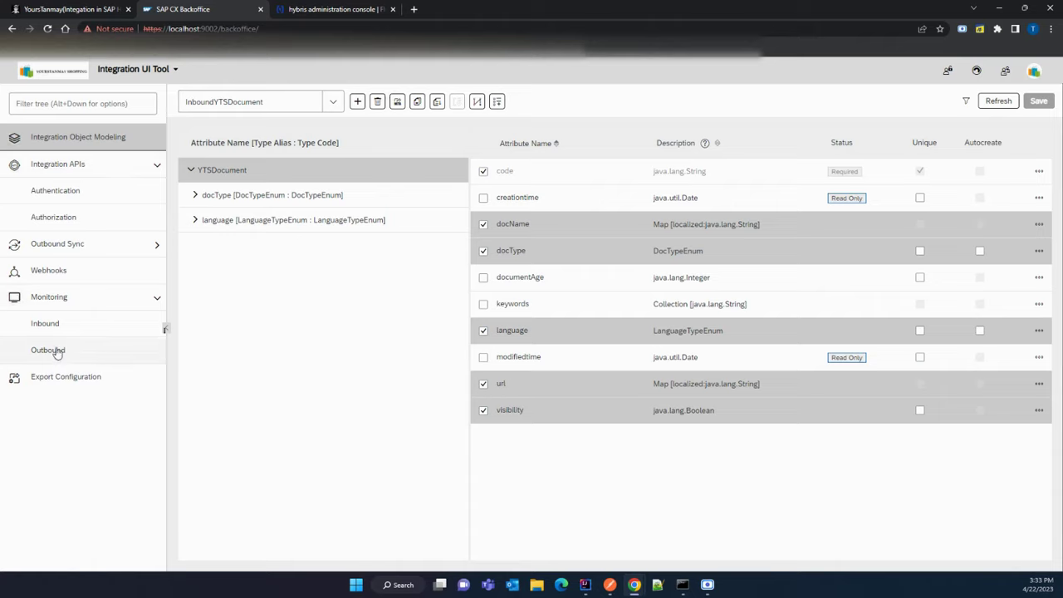
click(48, 326)
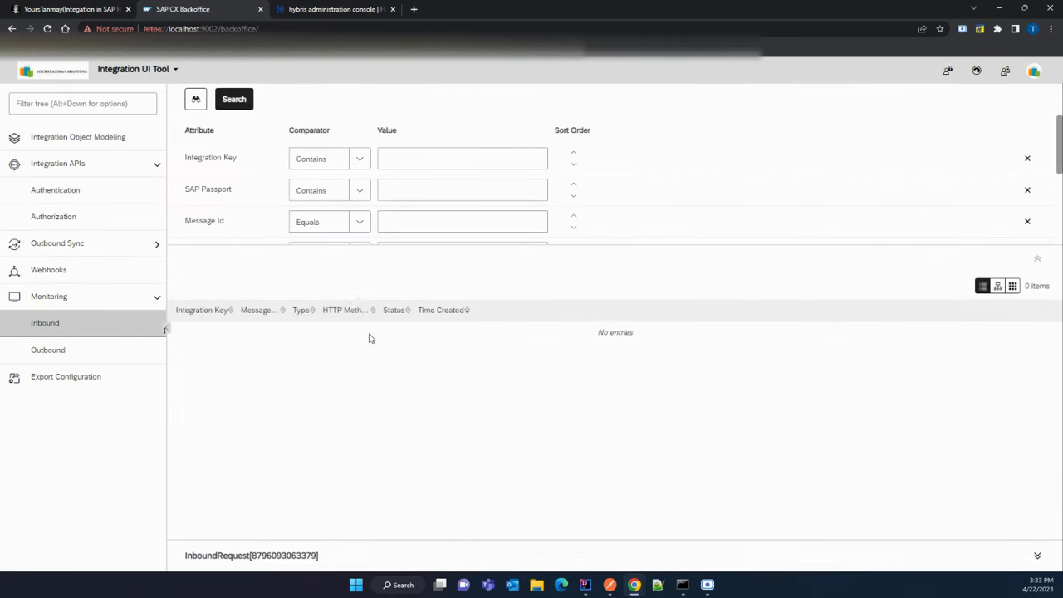
click(243, 99)
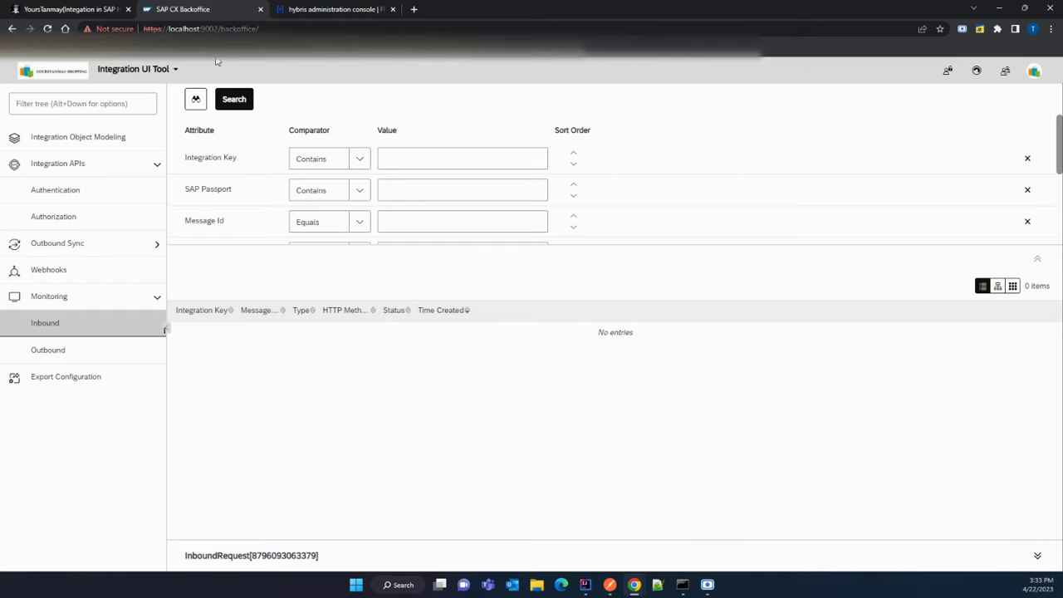
Step: Select and copy 'inboundservices.monitoring.enabled' from the tutorial's HAC monitoring step
click(71, 8)
scroll(214, 357, up, 5)
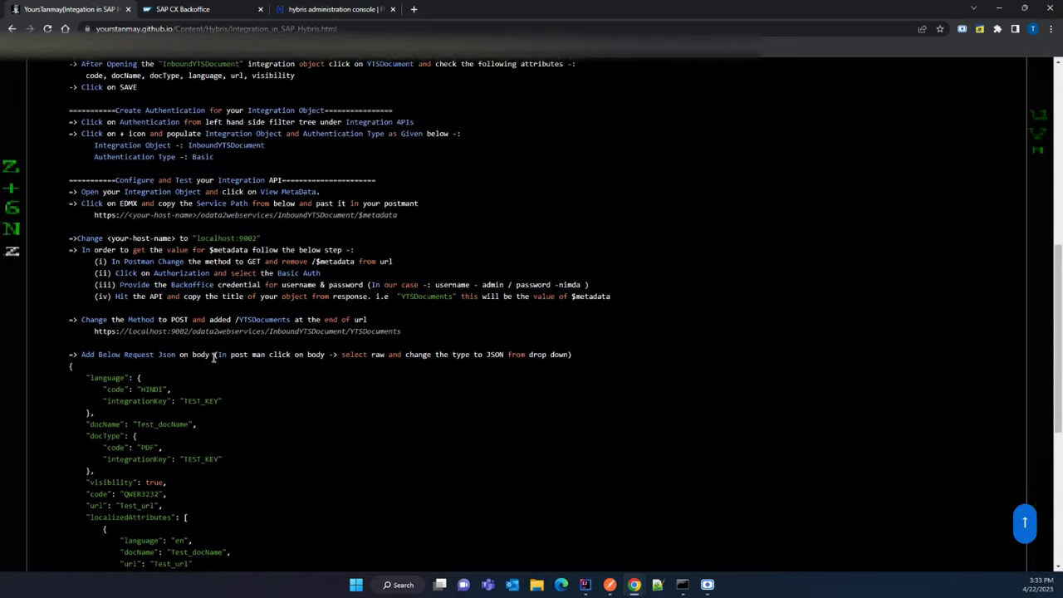
scroll(214, 357, up, 2)
scroll(225, 345, down, 7)
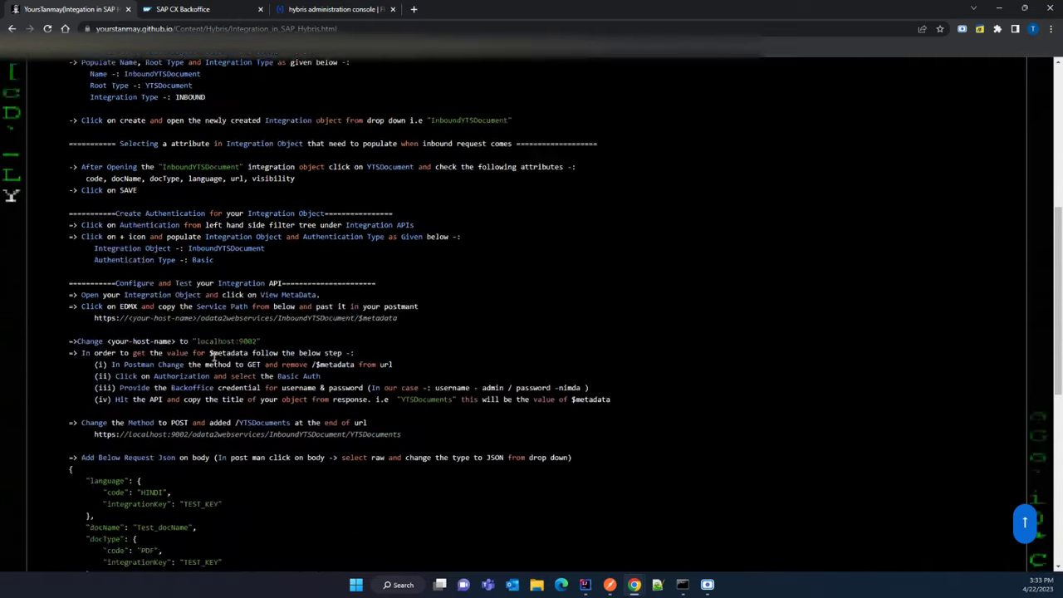
scroll(228, 341, down, 2)
scroll(230, 339, up, 1)
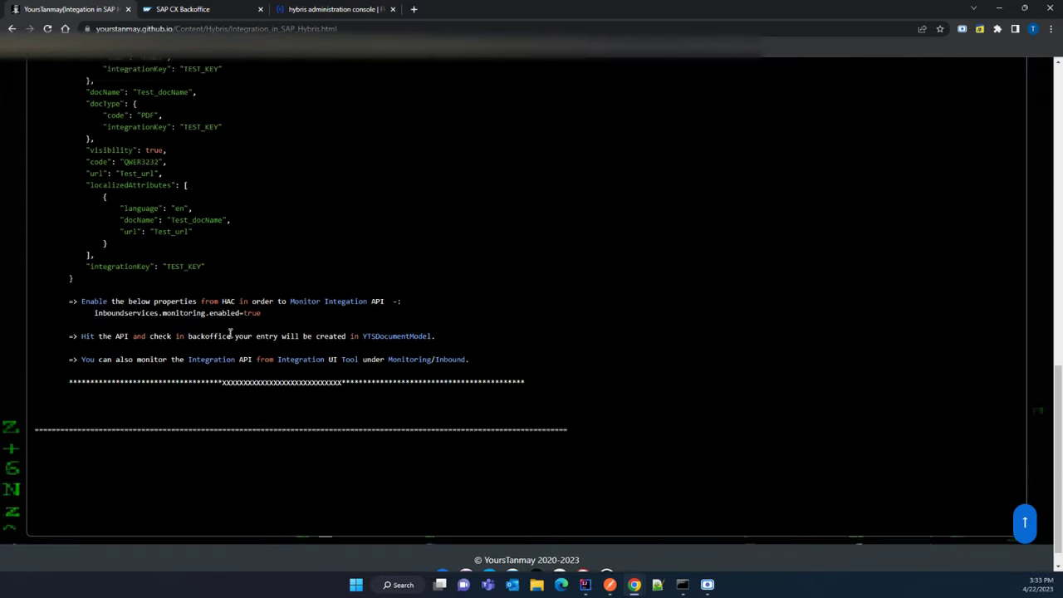
scroll(229, 332, up, 1)
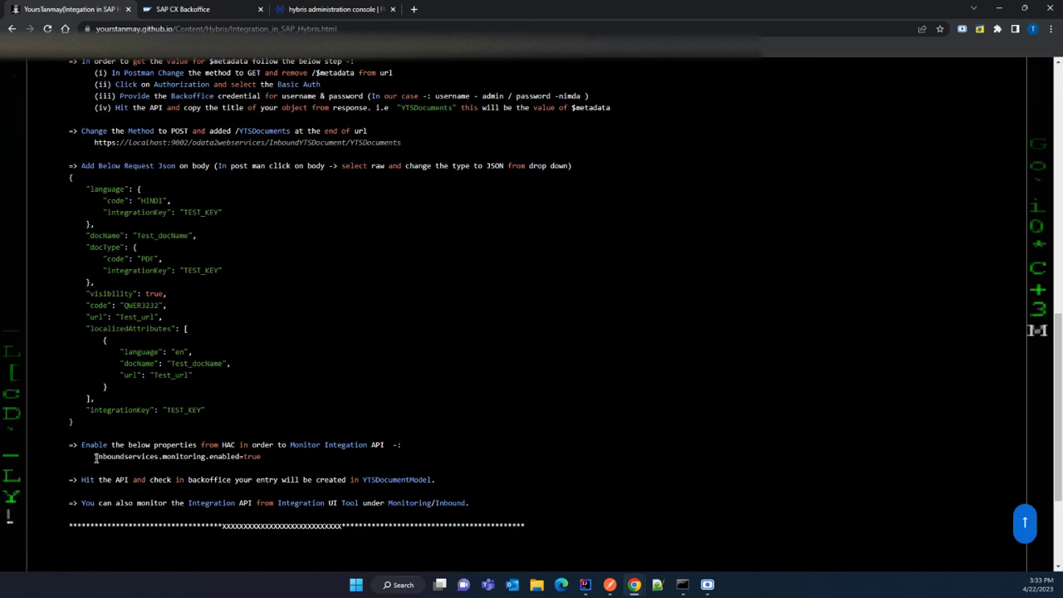
drag(95, 457, 383, 446)
click(157, 478)
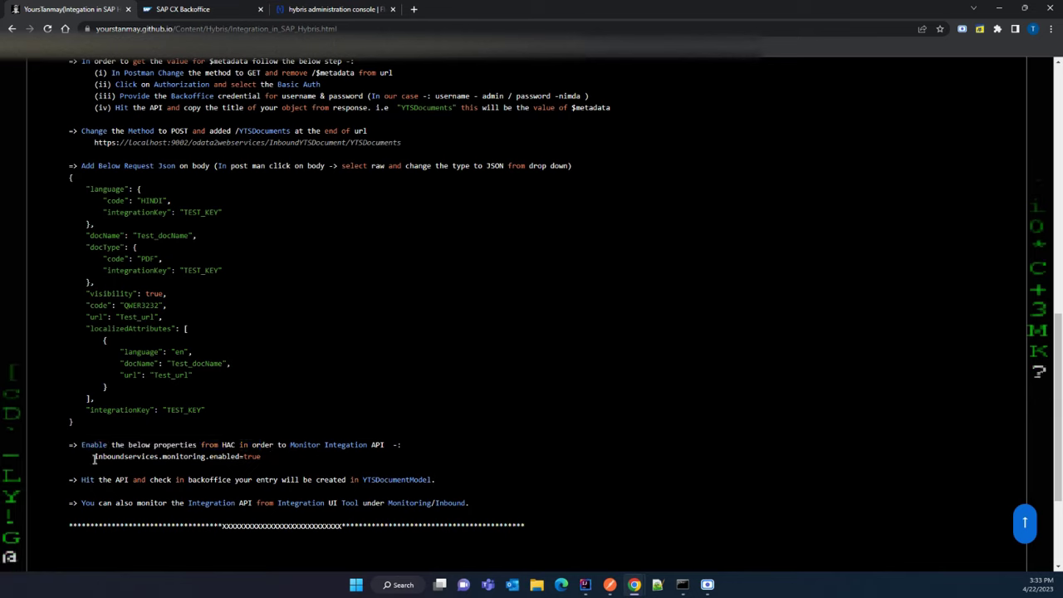
drag(94, 457, 240, 458)
key(ctrl+c)
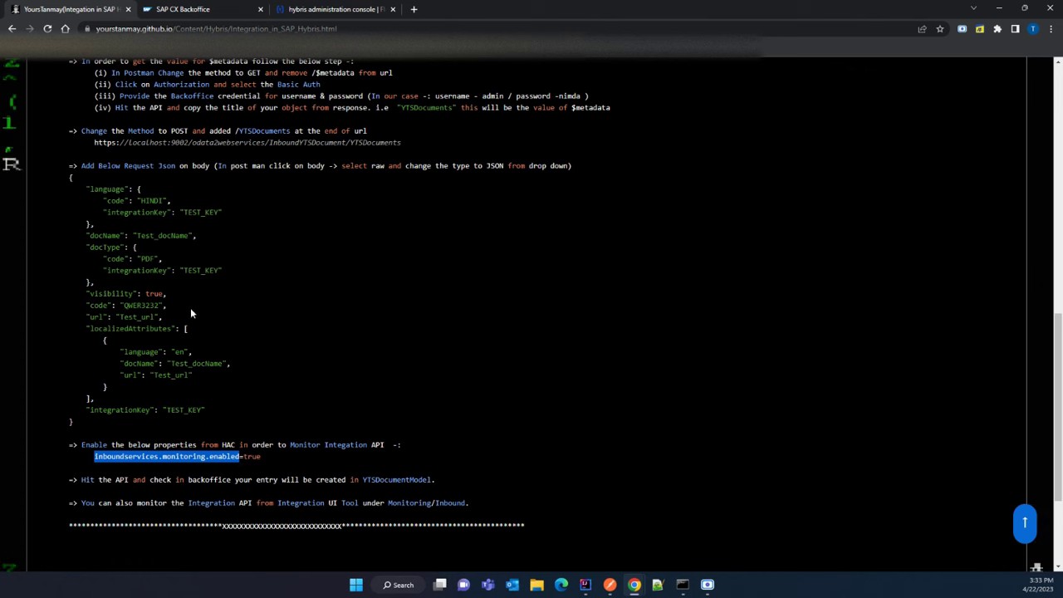
Step: Filter HAC's Platform > Configuration properties by the pasted inboundservices.monitoring.enabled key
click(287, 9)
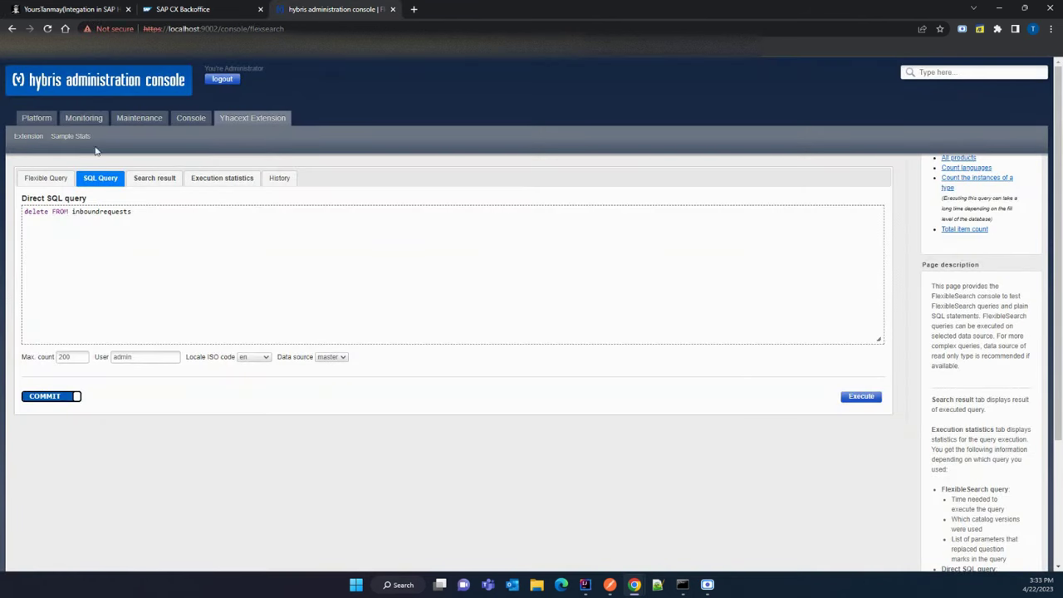
click(49, 88)
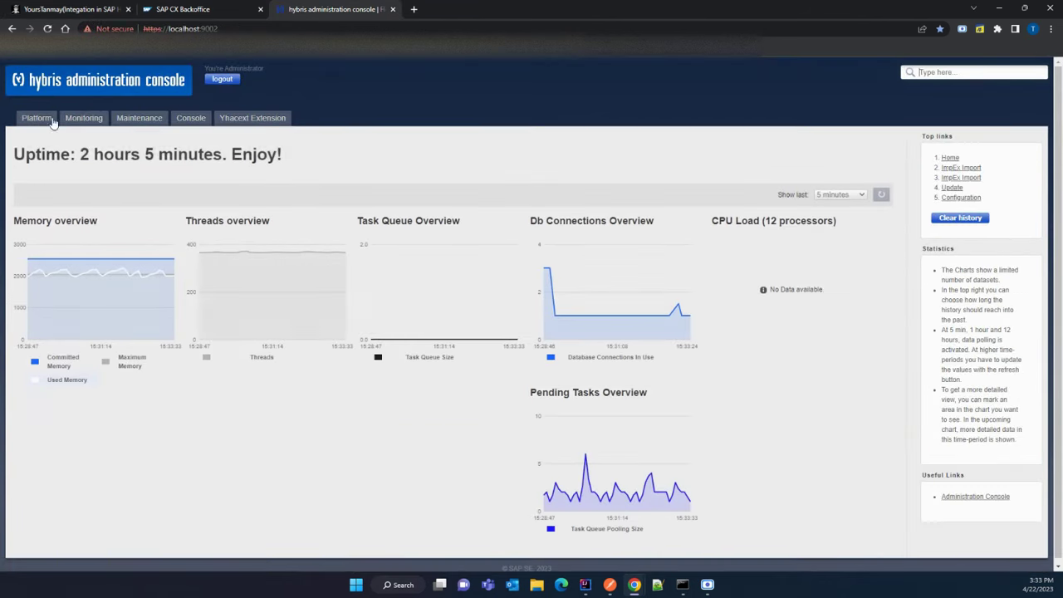
mouse_move(33, 123)
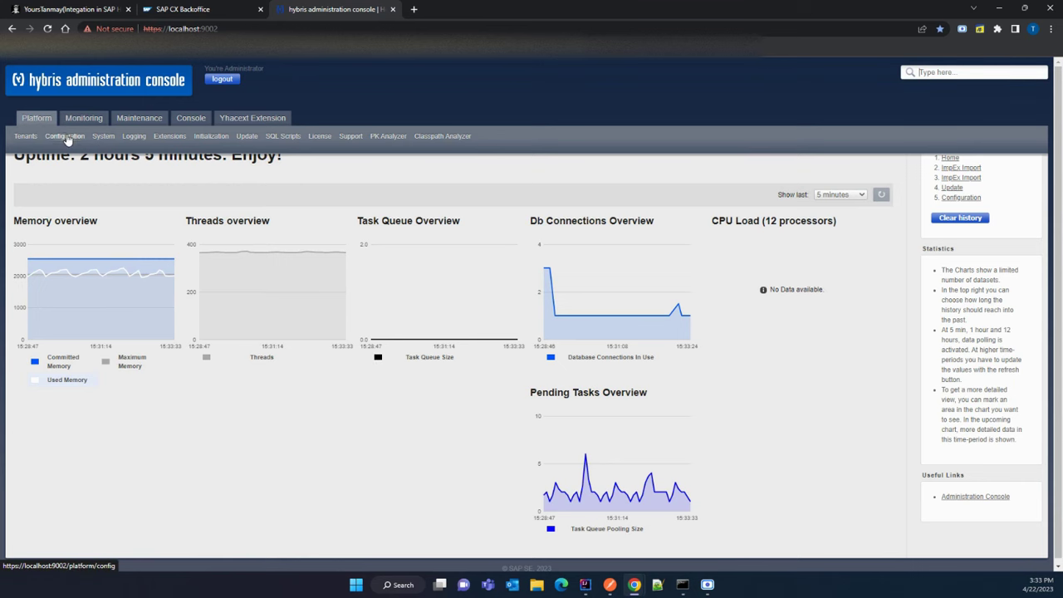
click(65, 136)
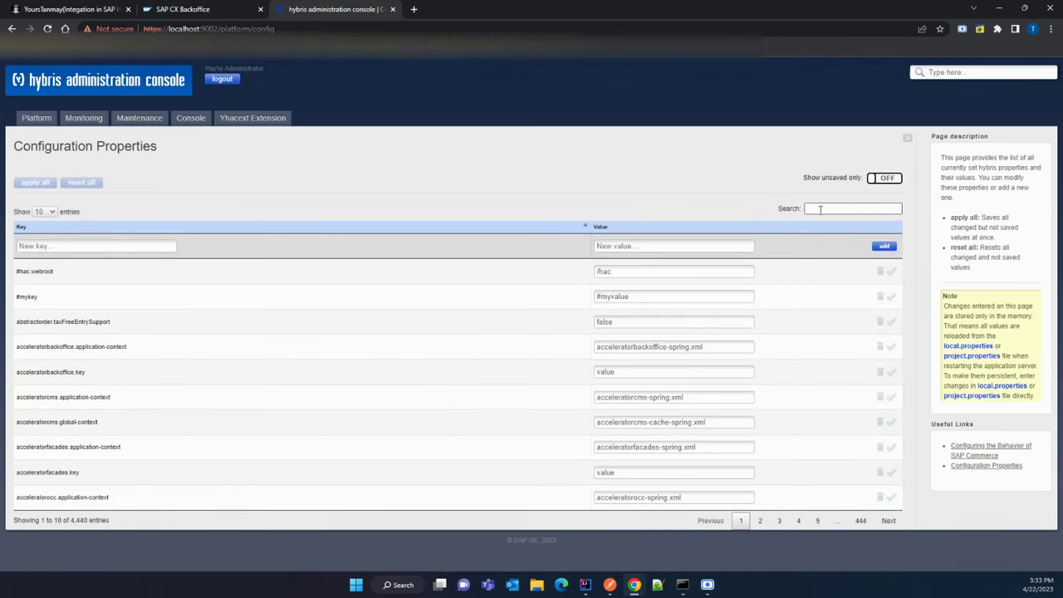
click(820, 209)
key(ctrl+v)
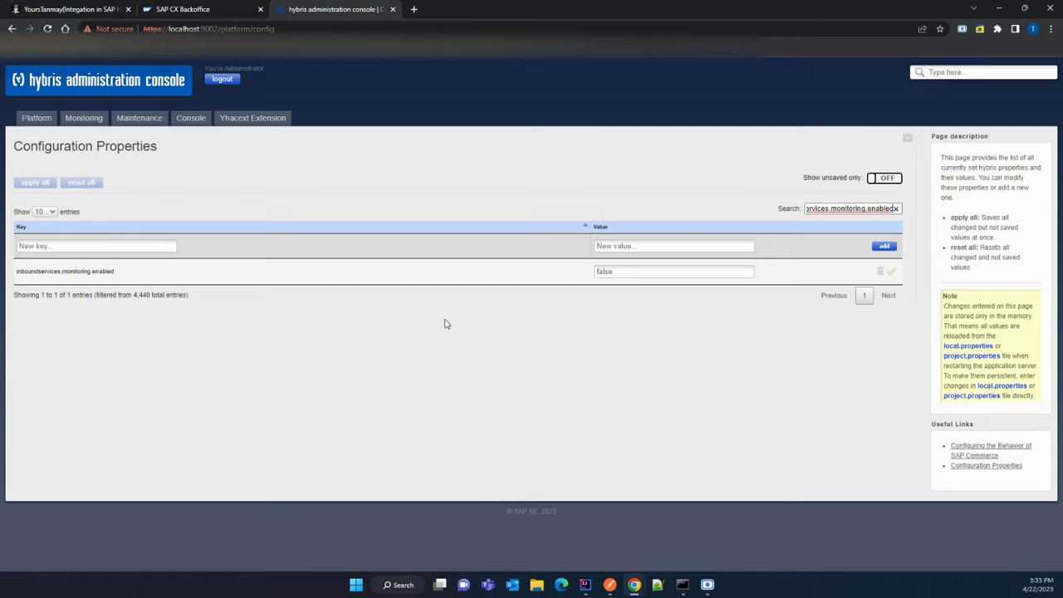
Step: Change the property's value from false to true, save it, and return to Backoffice
double_click(599, 275)
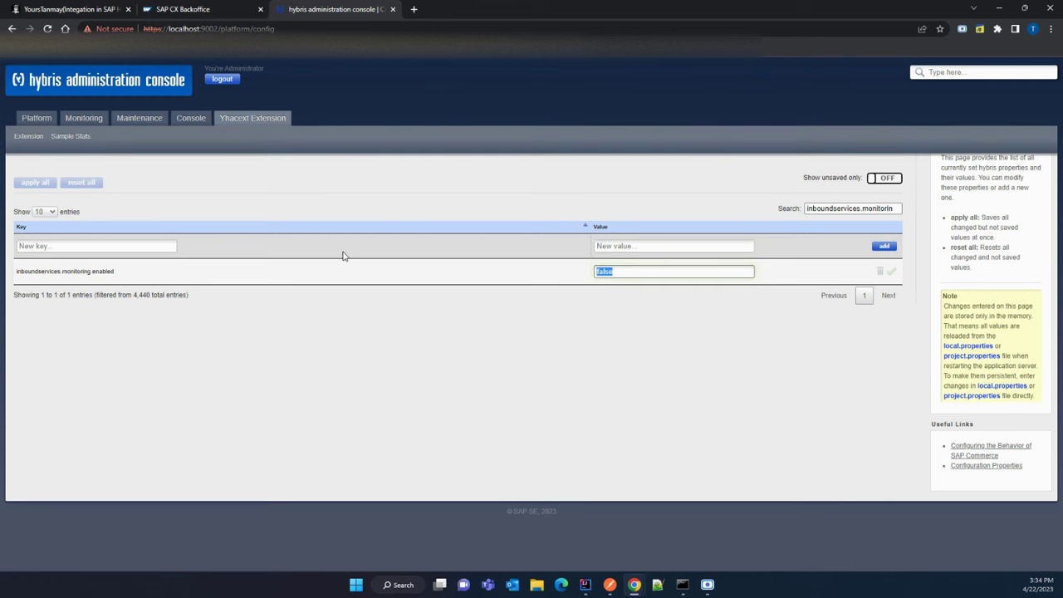
click(220, 7)
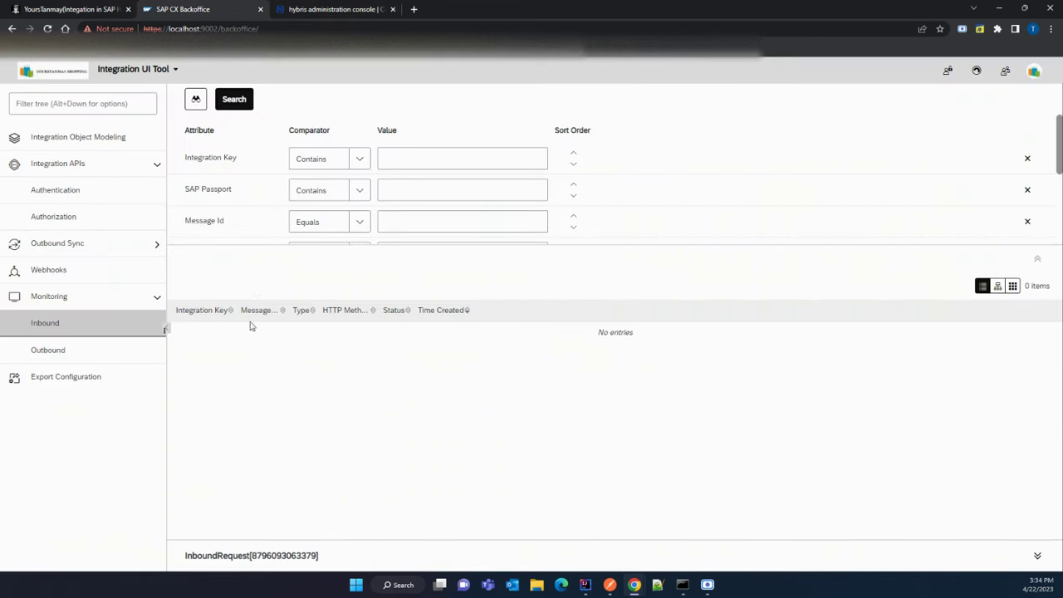
click(306, 6)
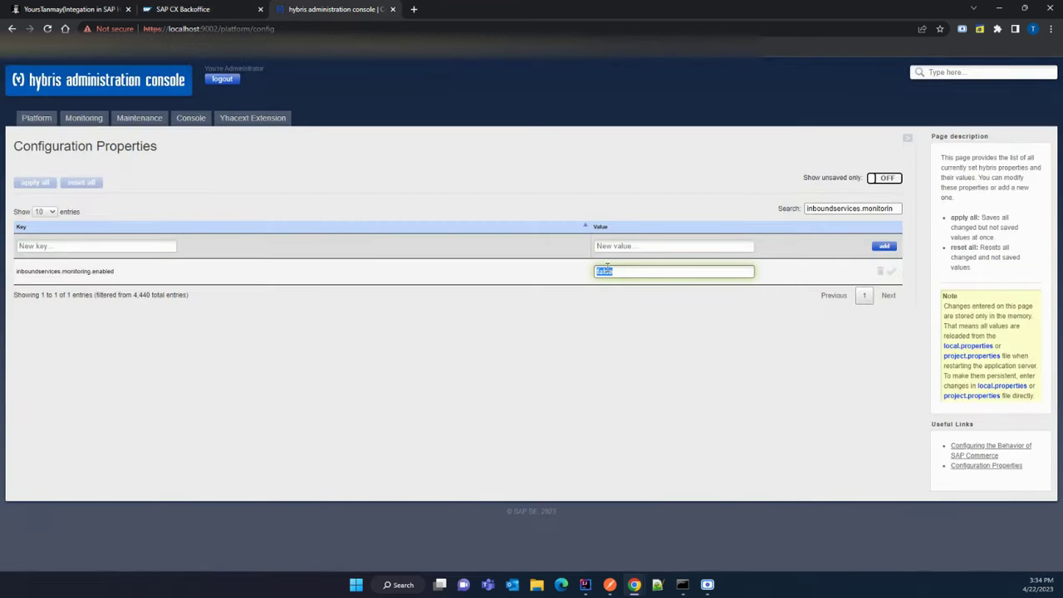
text(true)
click(892, 273)
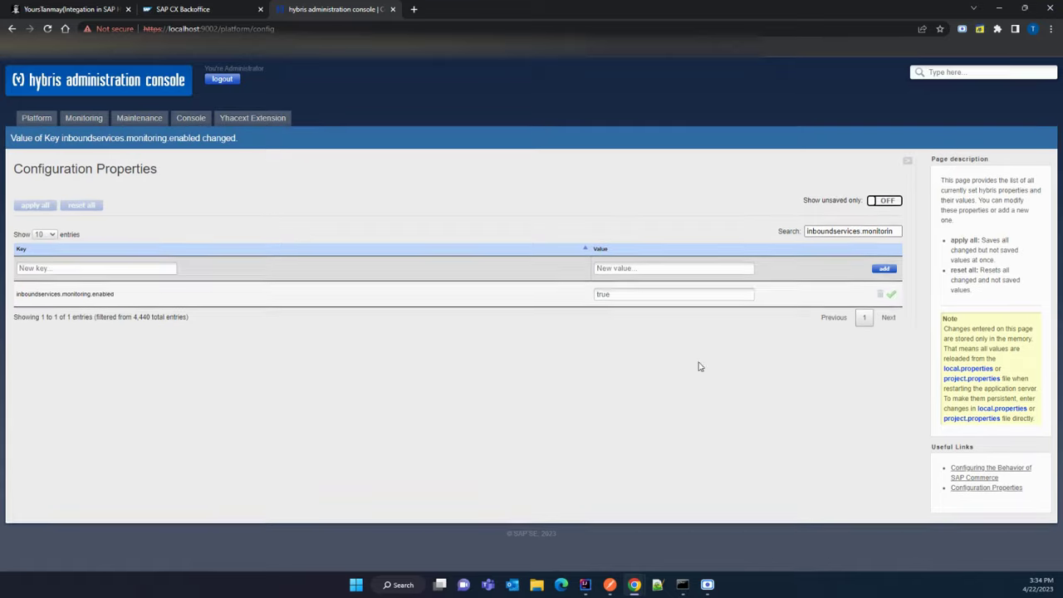
click(192, 10)
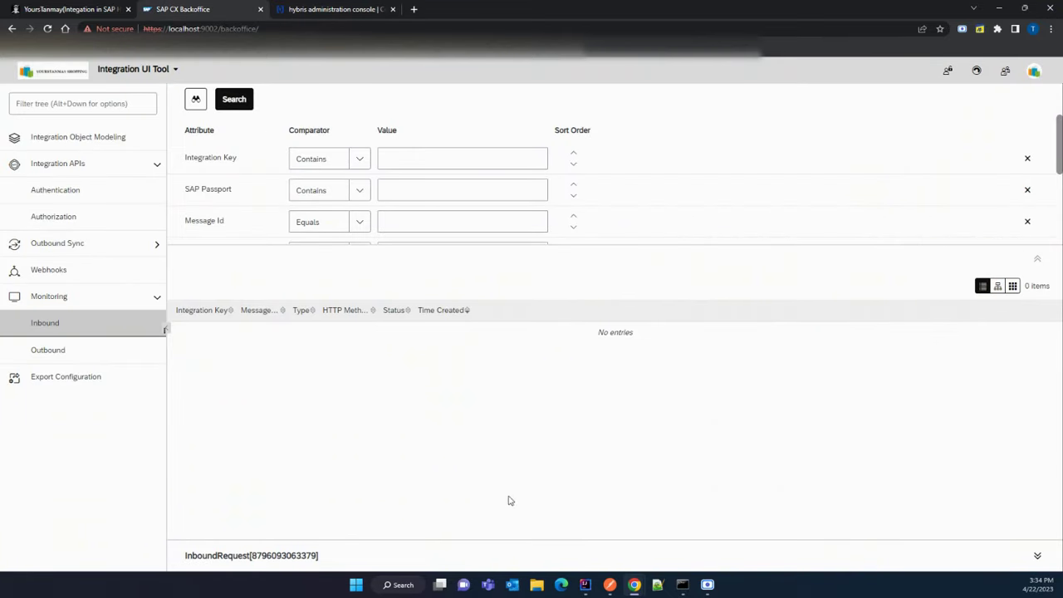
Step: Resend the YTSDocuments POST in Postman for a 201 Created, then minimize Postman
click(610, 585)
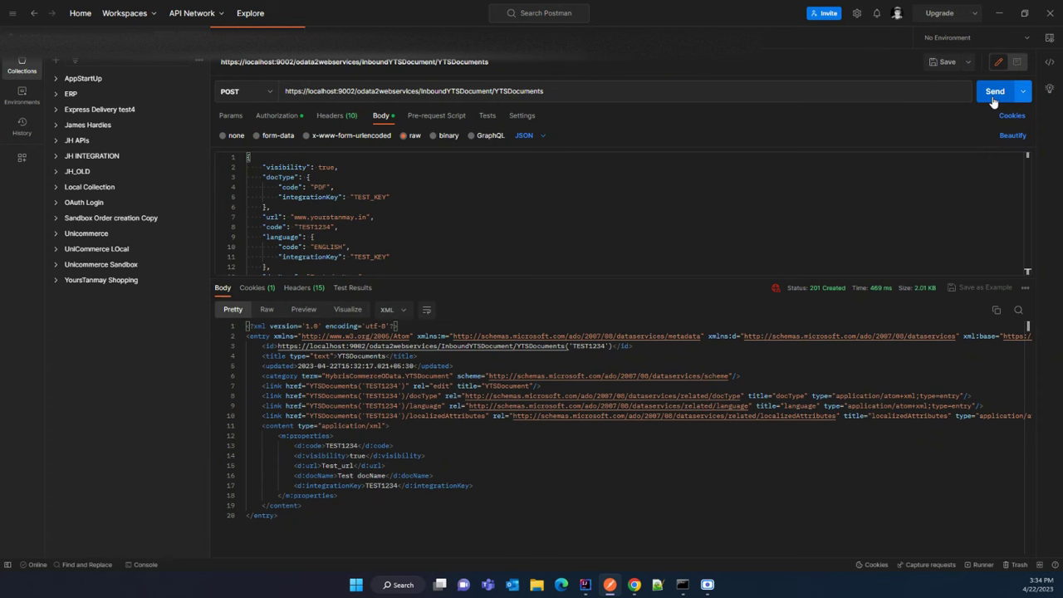
click(994, 96)
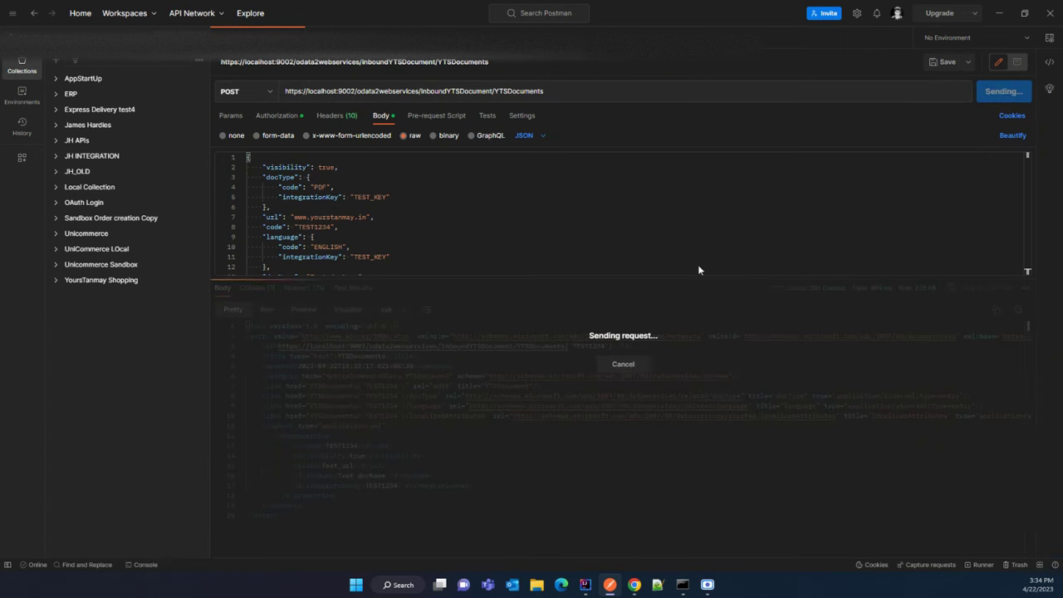
click(999, 14)
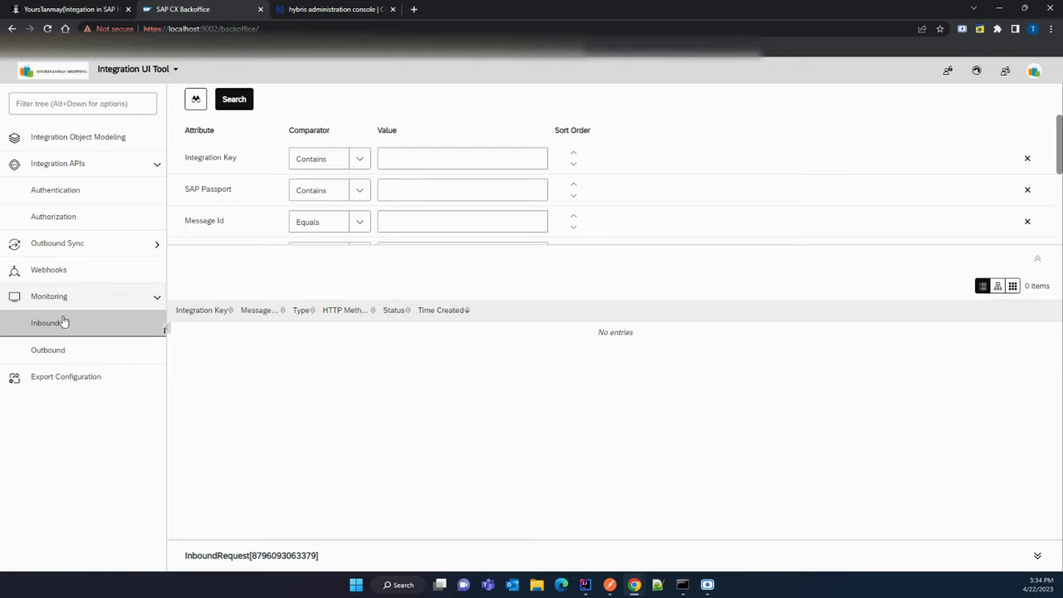
Step: Open the TEST1234 InboundYTSDocument entry with status Success and expand its request details
click(251, 105)
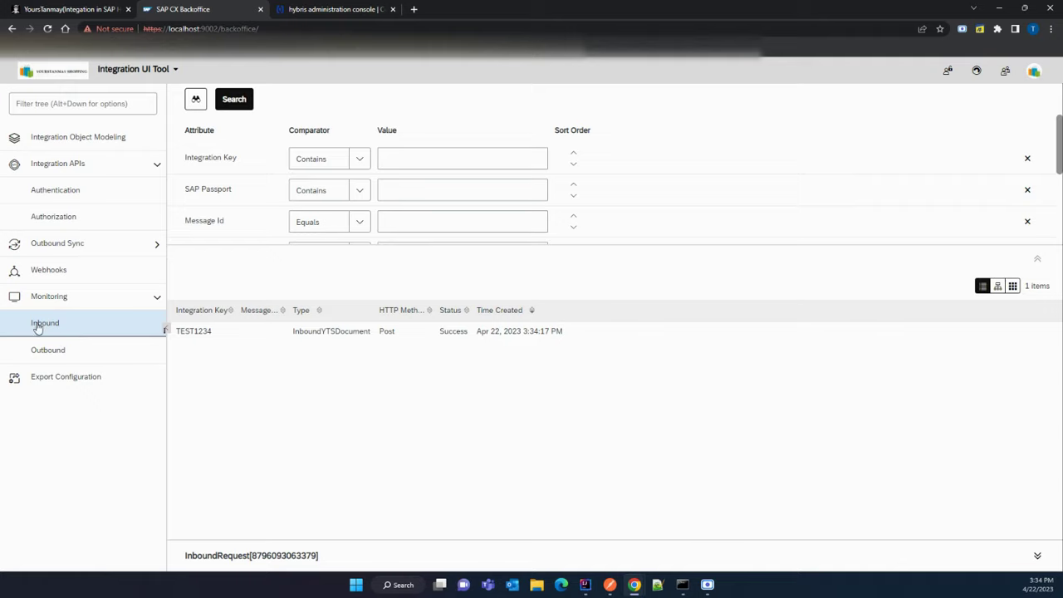
click(74, 331)
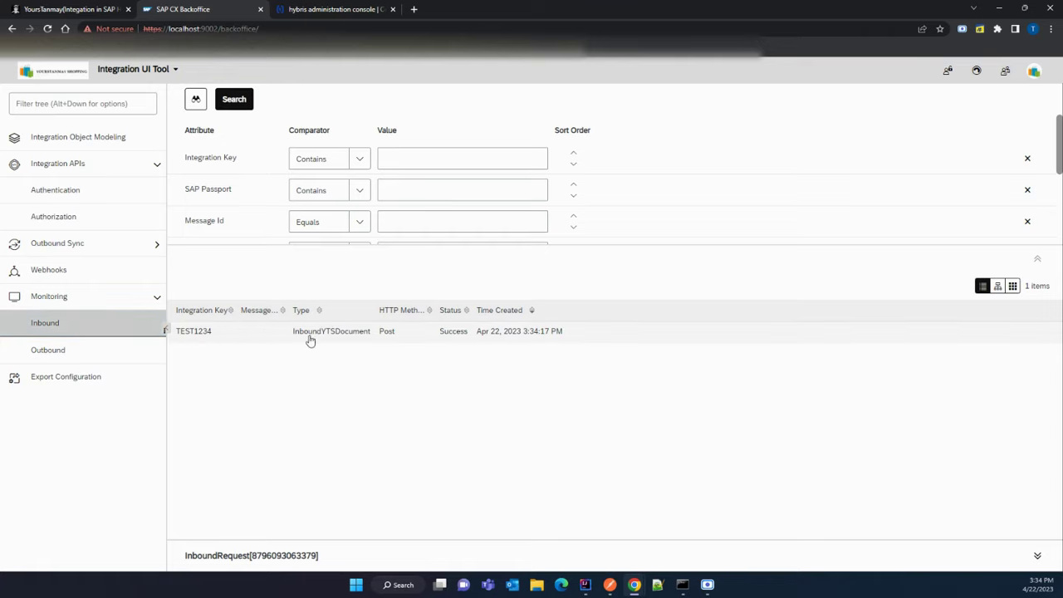
click(600, 331)
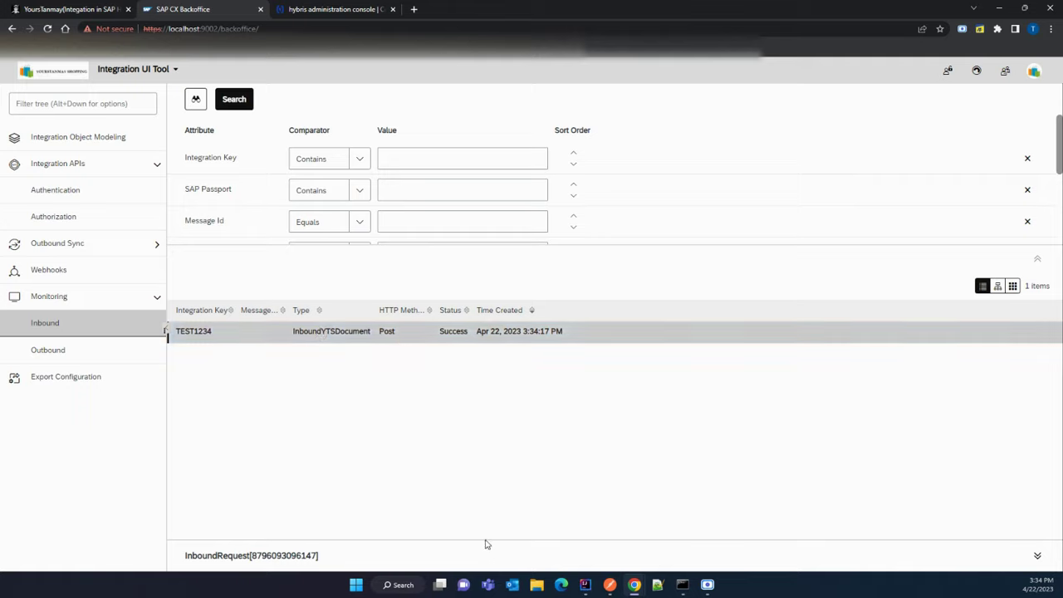
click(1038, 555)
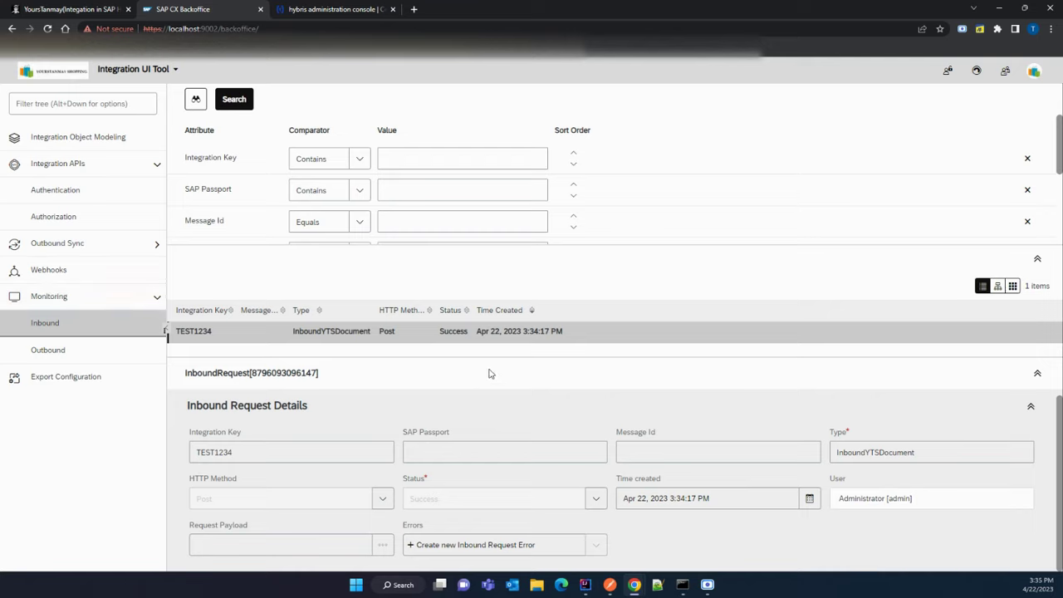
drag(486, 358, 487, 391)
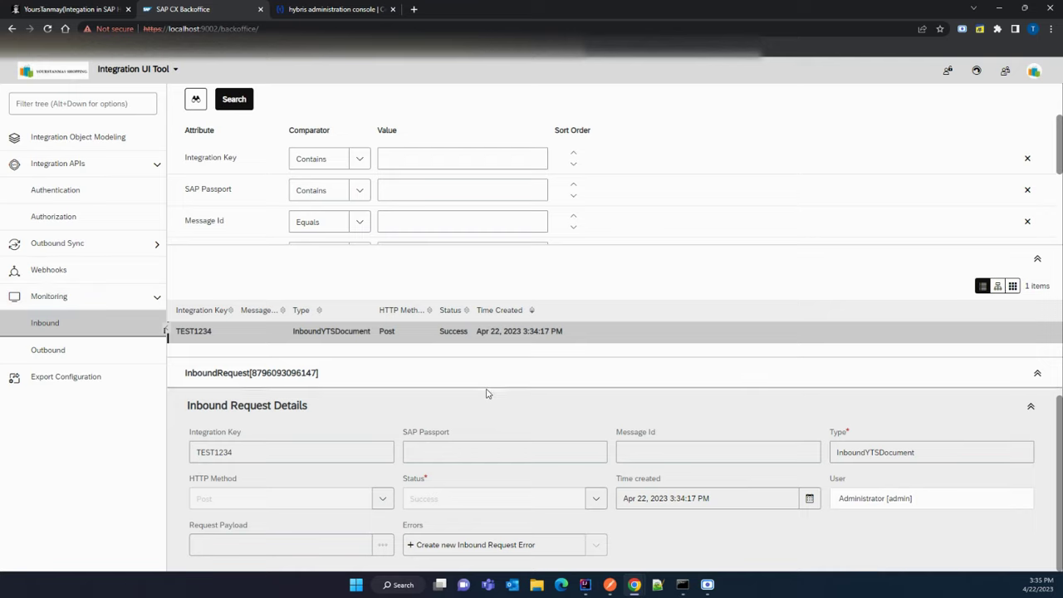